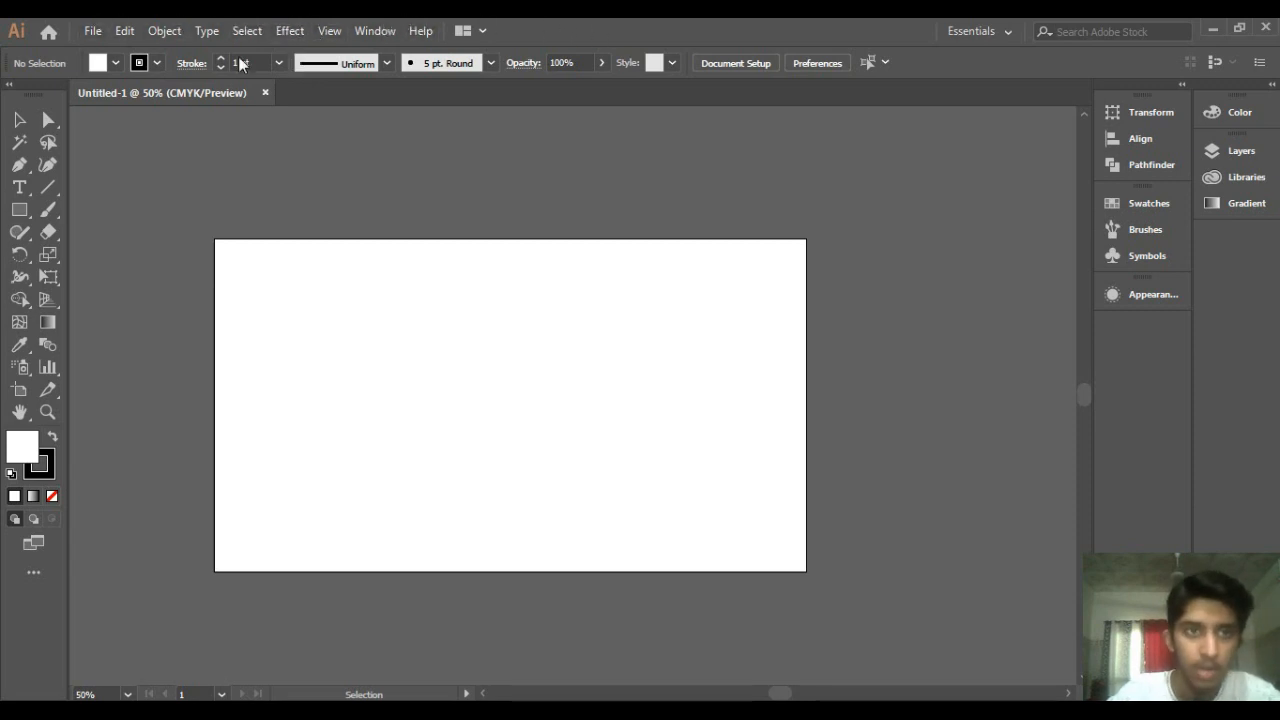
pyautogui.click(296, 31)
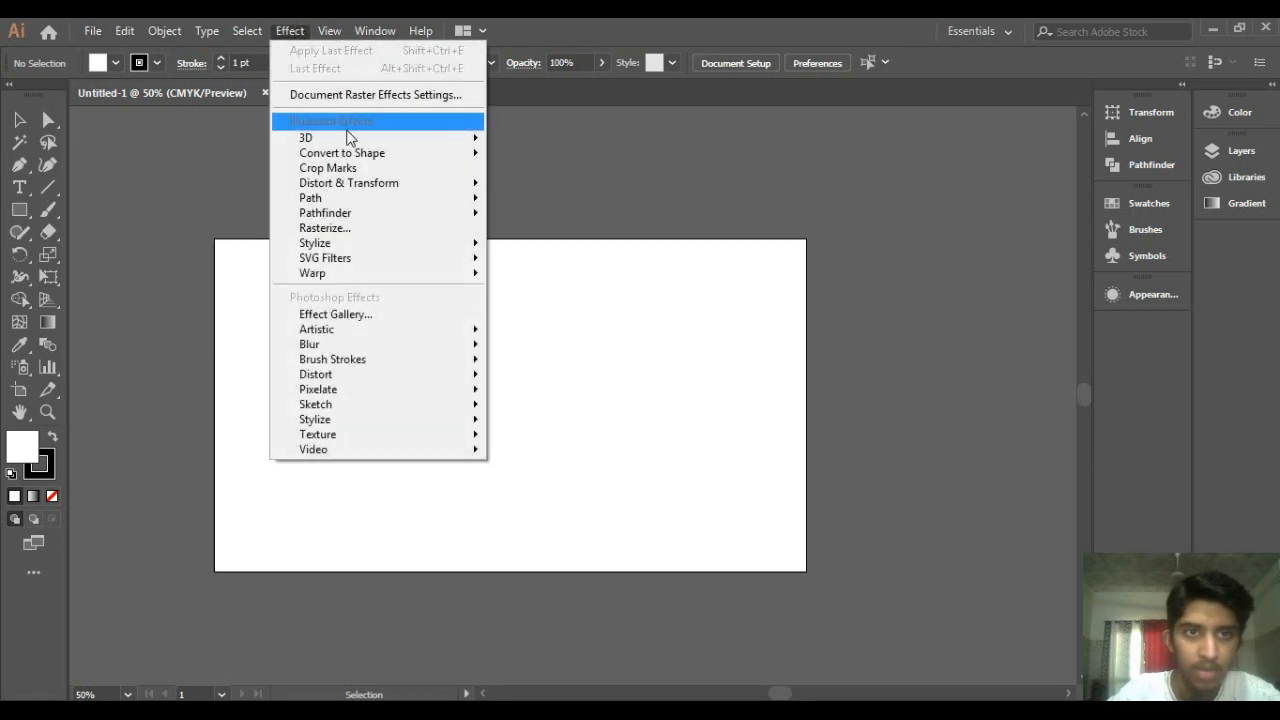
pyautogui.moveTo(338, 140)
pyautogui.click(578, 463)
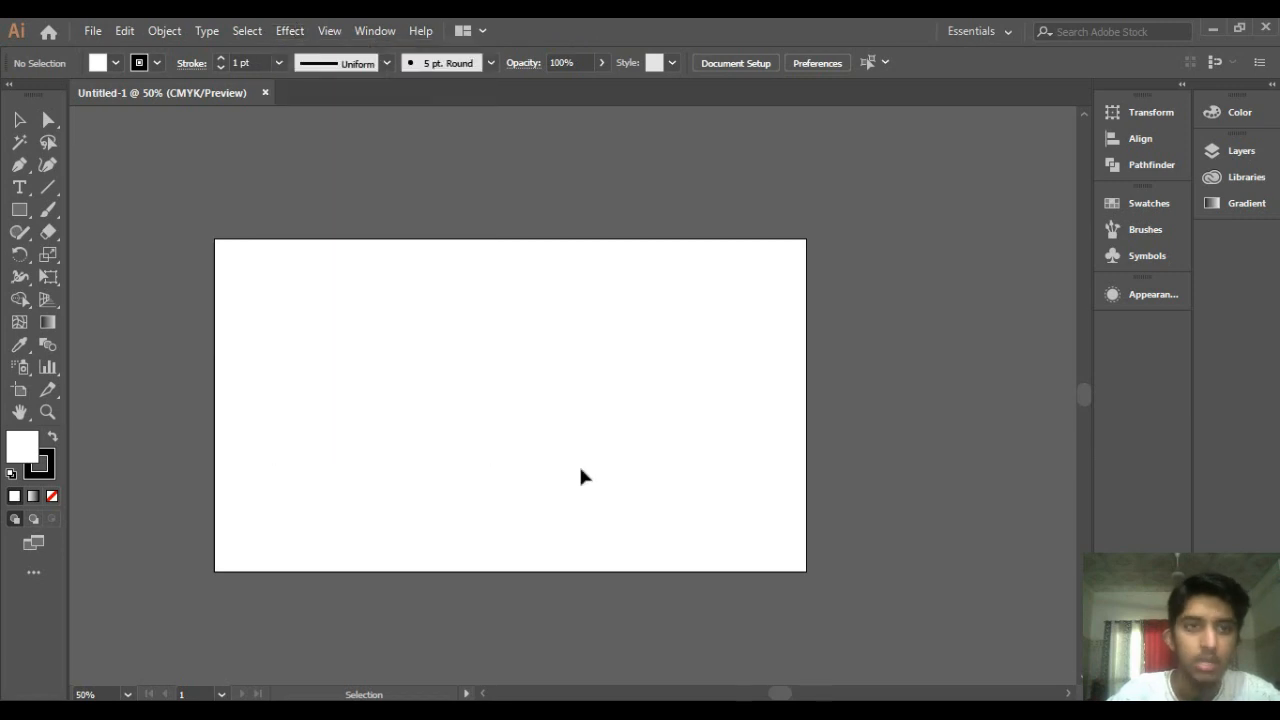
# Step: Draw a rectangle outward from its centre, narrow it to a near-square, and place it around the middle of the artboard
pyautogui.click(19, 210)
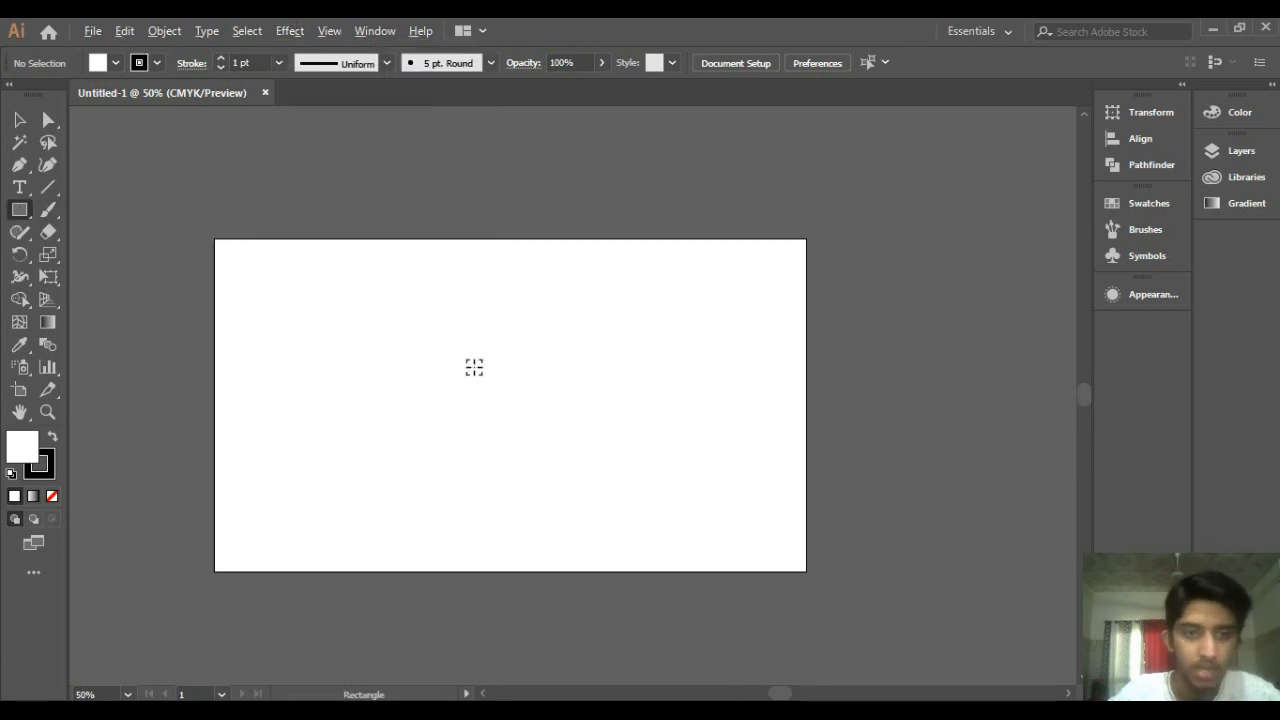
pyautogui.moveTo(474, 366); pyautogui.dragTo(560, 444)
pyautogui.press('v')
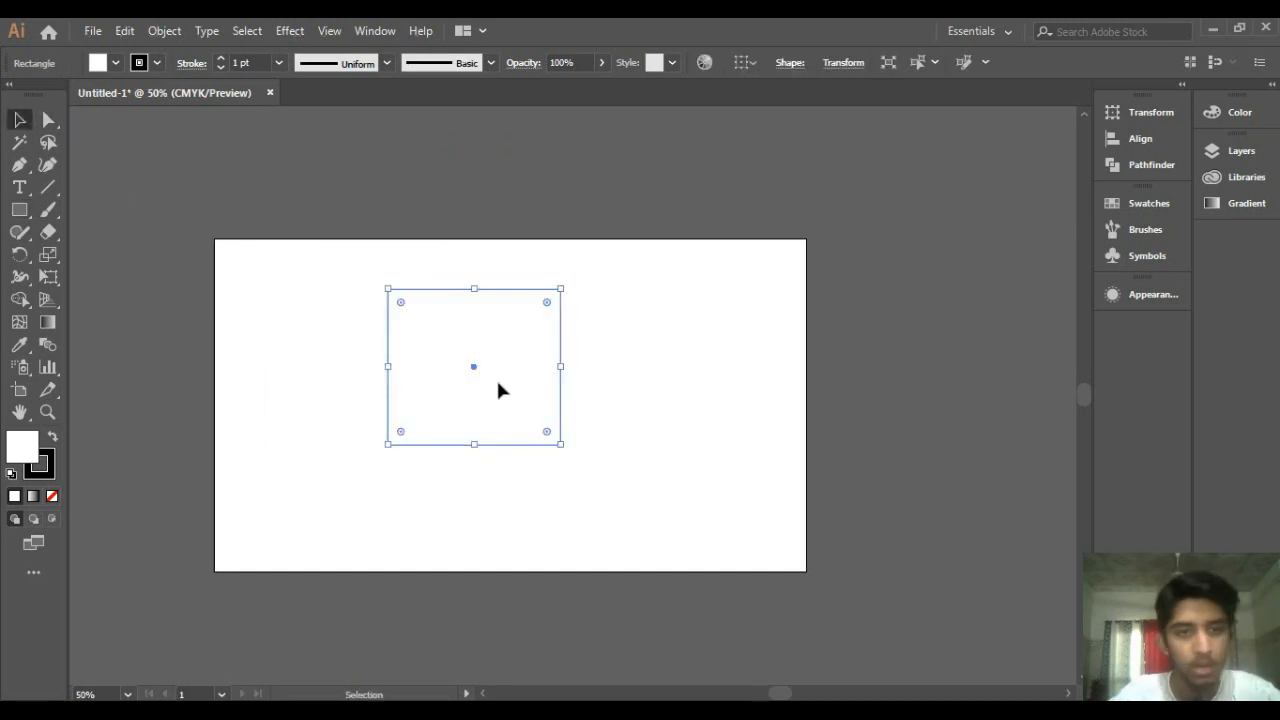
pyautogui.moveTo(497, 386); pyautogui.dragTo(577, 409)
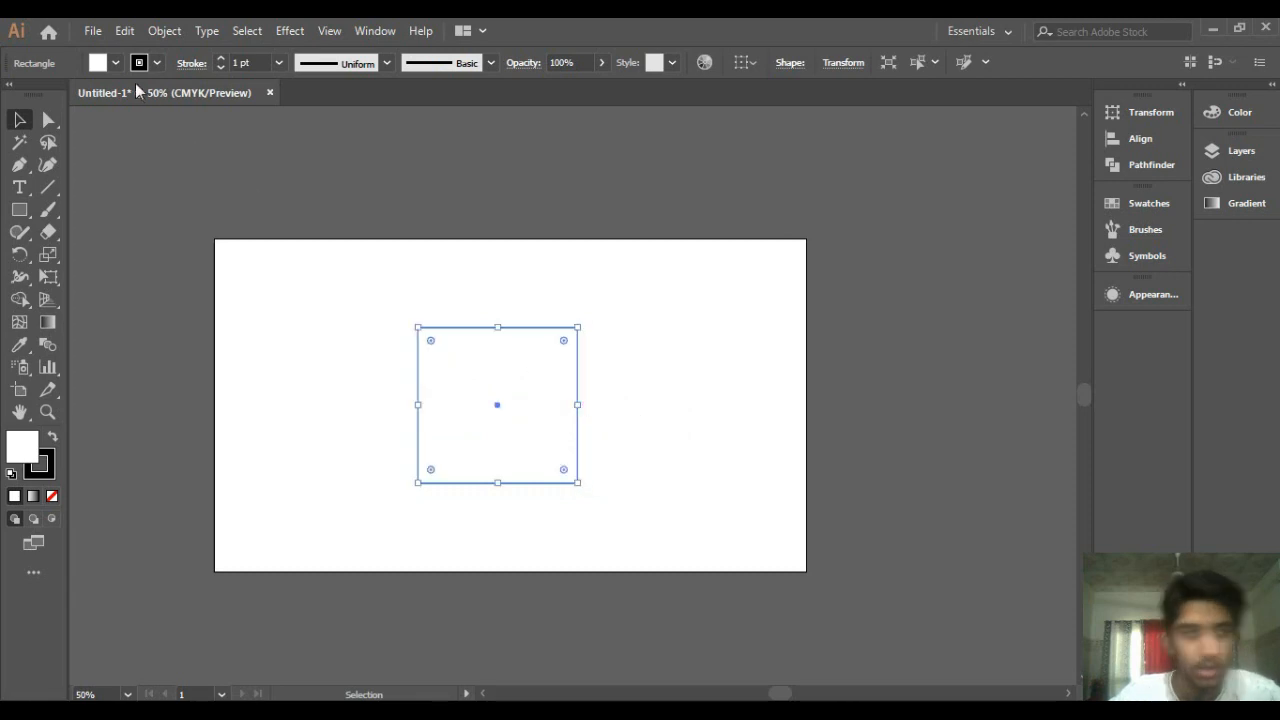
# Step: Try yellow and bright red fills on the square and settle on the darker red swatch
pyautogui.click(115, 62)
pyautogui.click(78, 94)
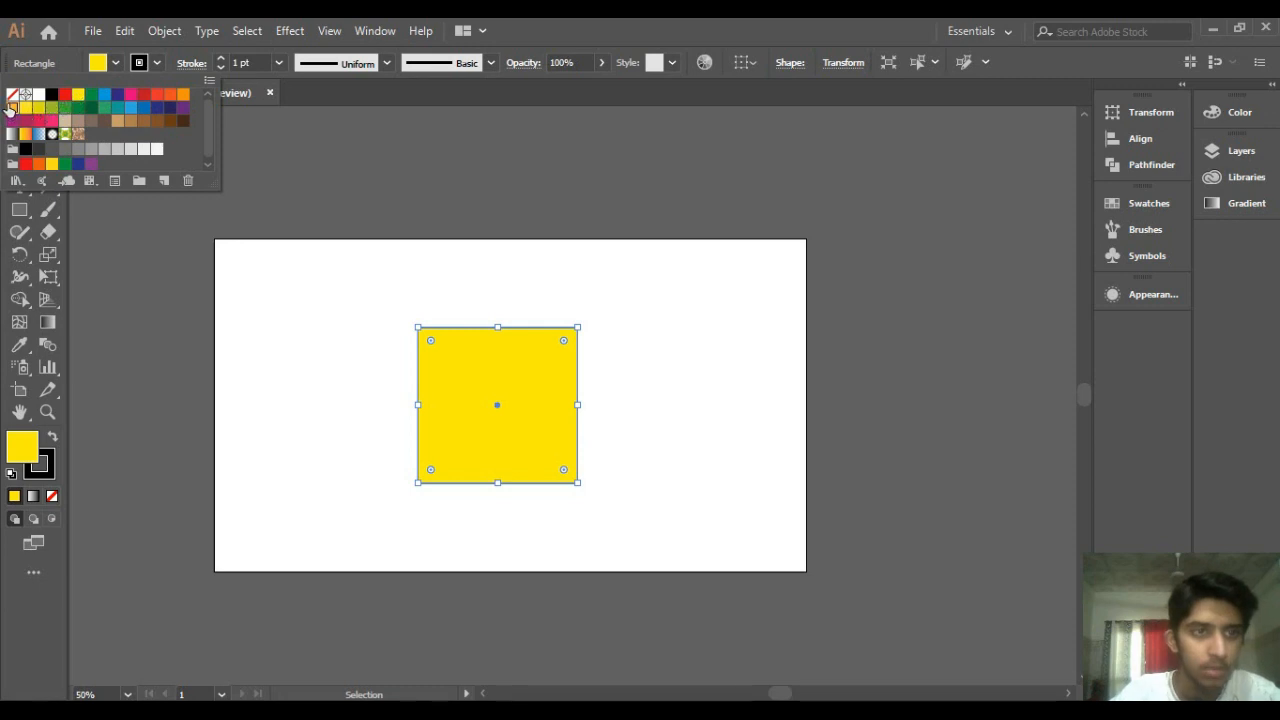
pyautogui.click(26, 108)
pyautogui.click(65, 95)
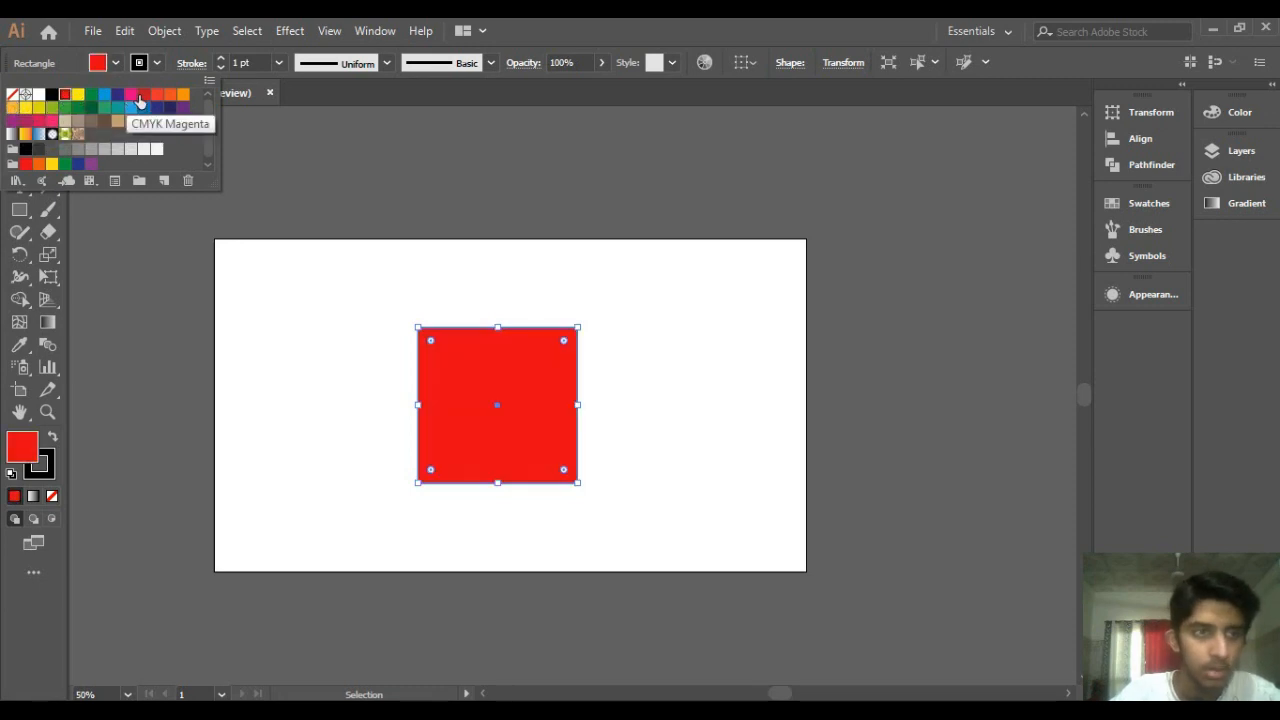
pyautogui.click(144, 96)
# Step: Remove the red square's stroke and deselect the square
pyautogui.click(158, 62)
pyautogui.click(158, 62)
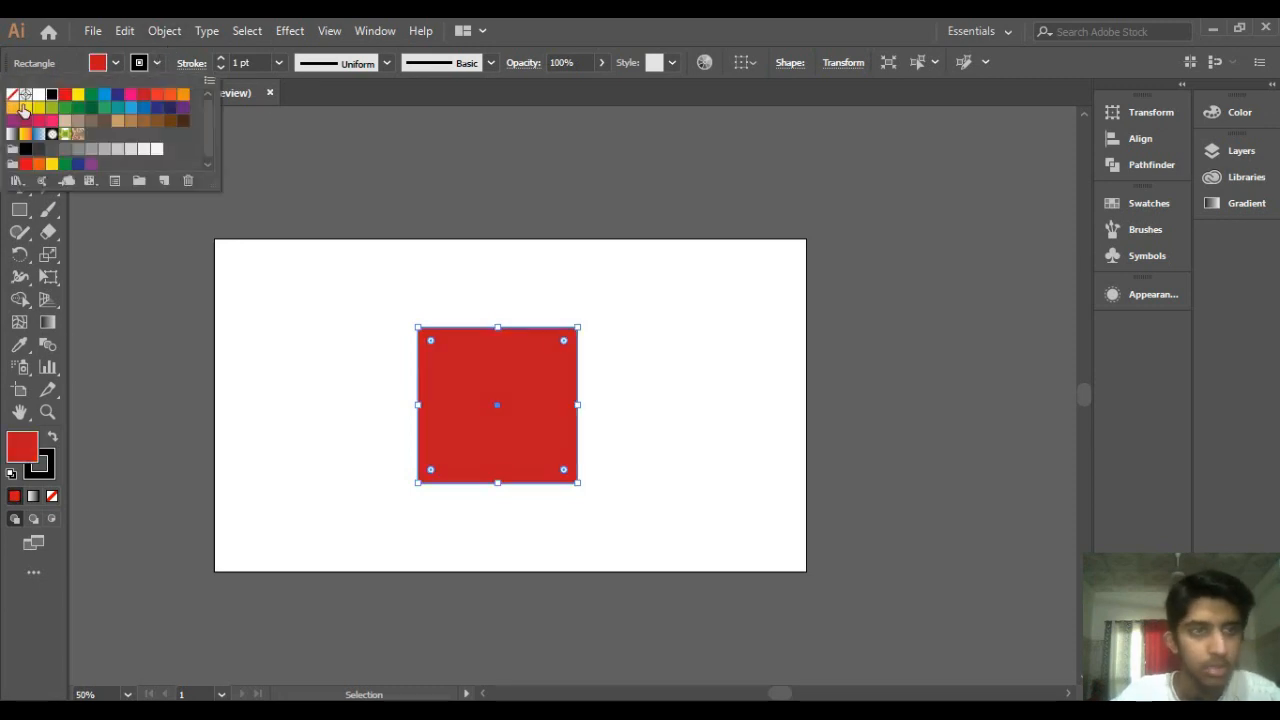
pyautogui.click(12, 95)
pyautogui.click(333, 257)
pyautogui.click(422, 215)
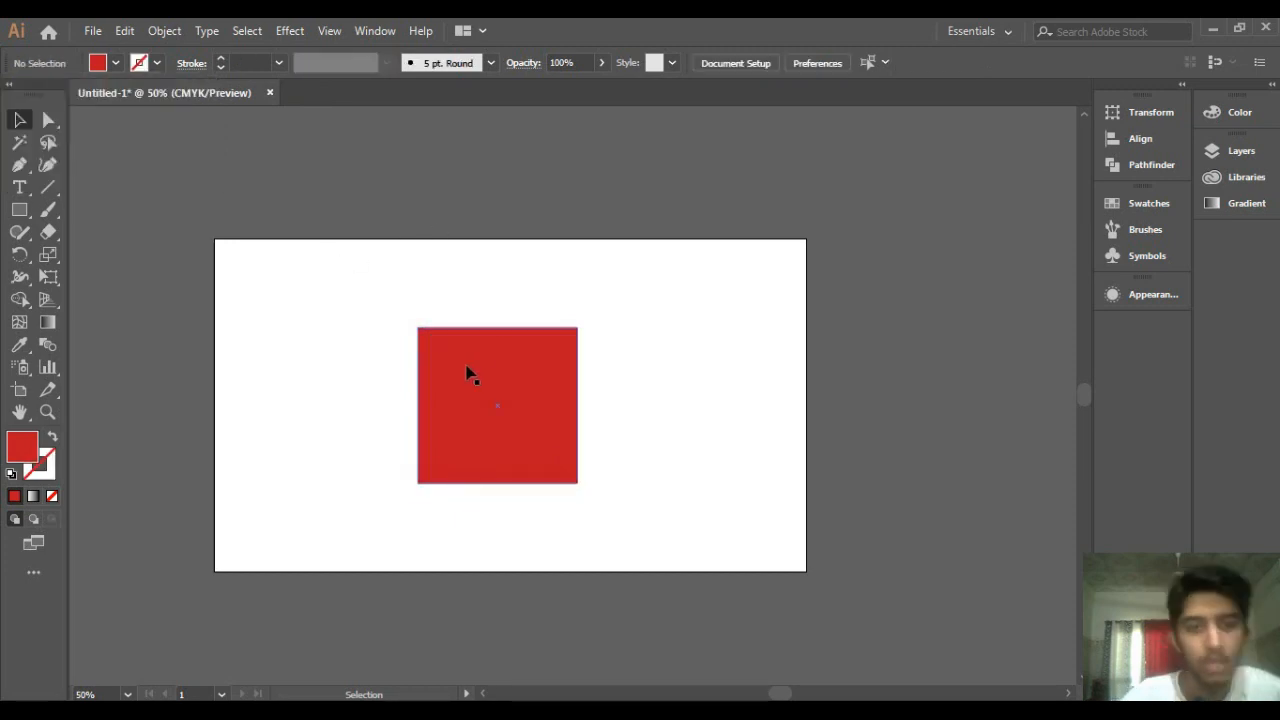
# Step: Select the red square and reposition it slightly above the centre of the artboard
pyautogui.moveTo(467, 369)
pyautogui.mouseDown()
pyautogui.moveTo(506, 366)
pyautogui.moveTo(491, 365)
pyautogui.mouseUp()
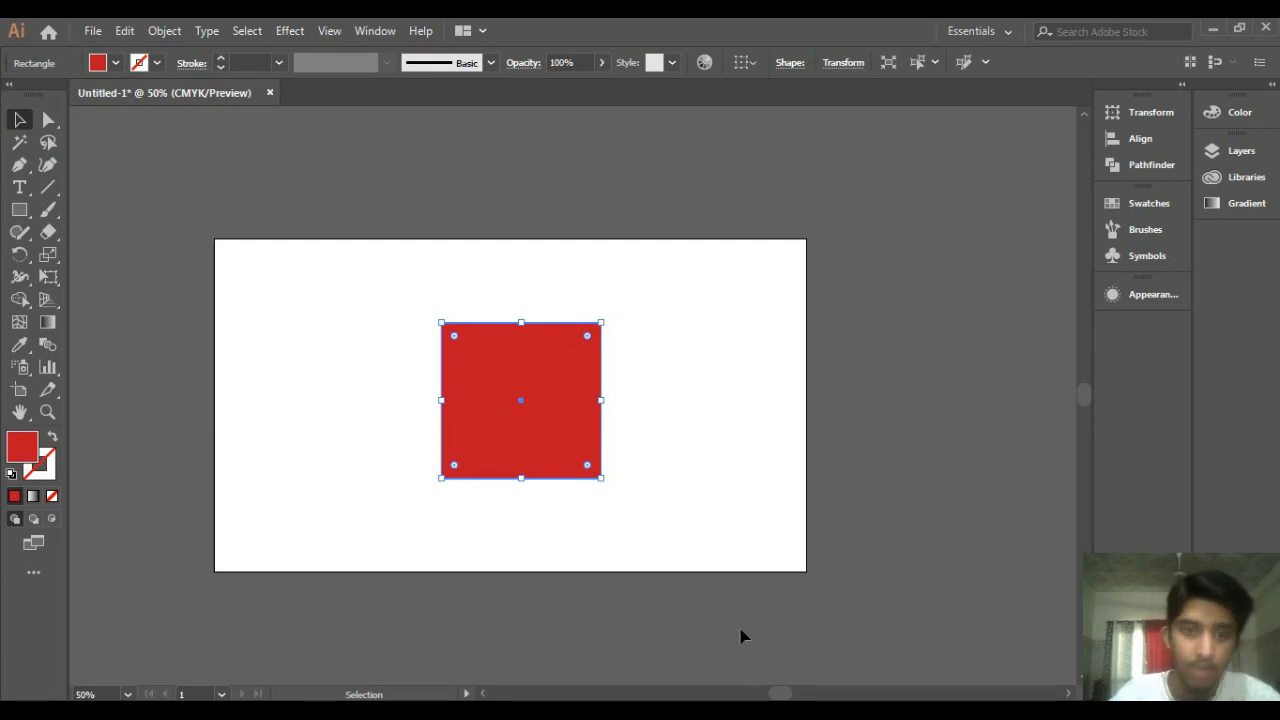
pyautogui.moveTo(575, 438); pyautogui.dragTo(572, 426)
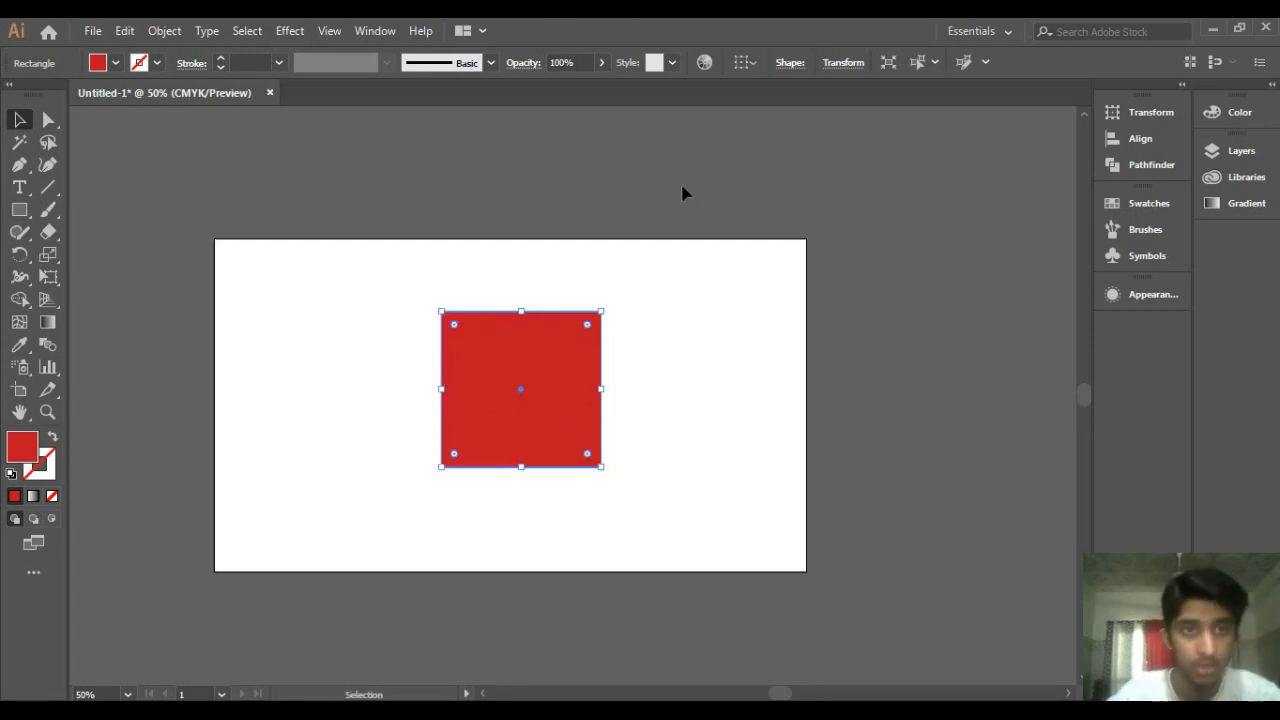
pyautogui.moveTo(549, 374); pyautogui.dragTo(543, 380)
pyautogui.moveTo(503, 417); pyautogui.dragTo(555, 397)
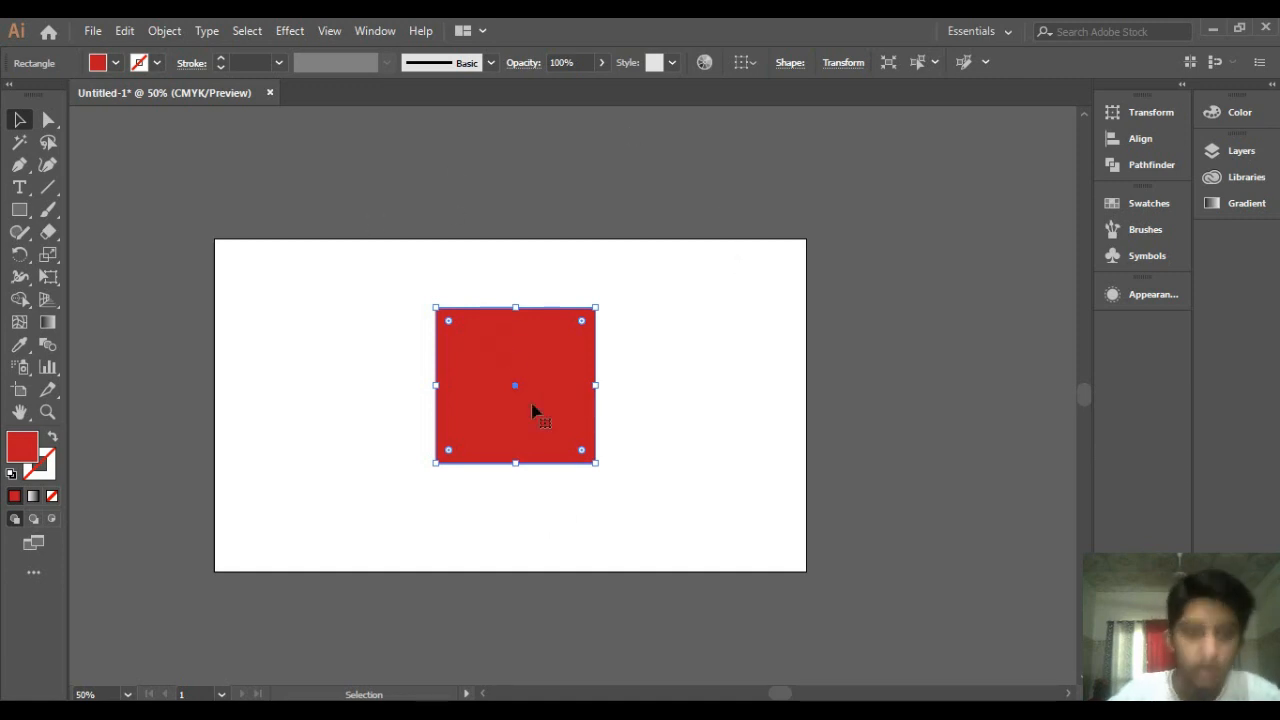
# Step: Try a previewed 3D Rotate effect on the red square, turning it freely to a custom rotation with an X angle of -33°
pyautogui.click(287, 30)
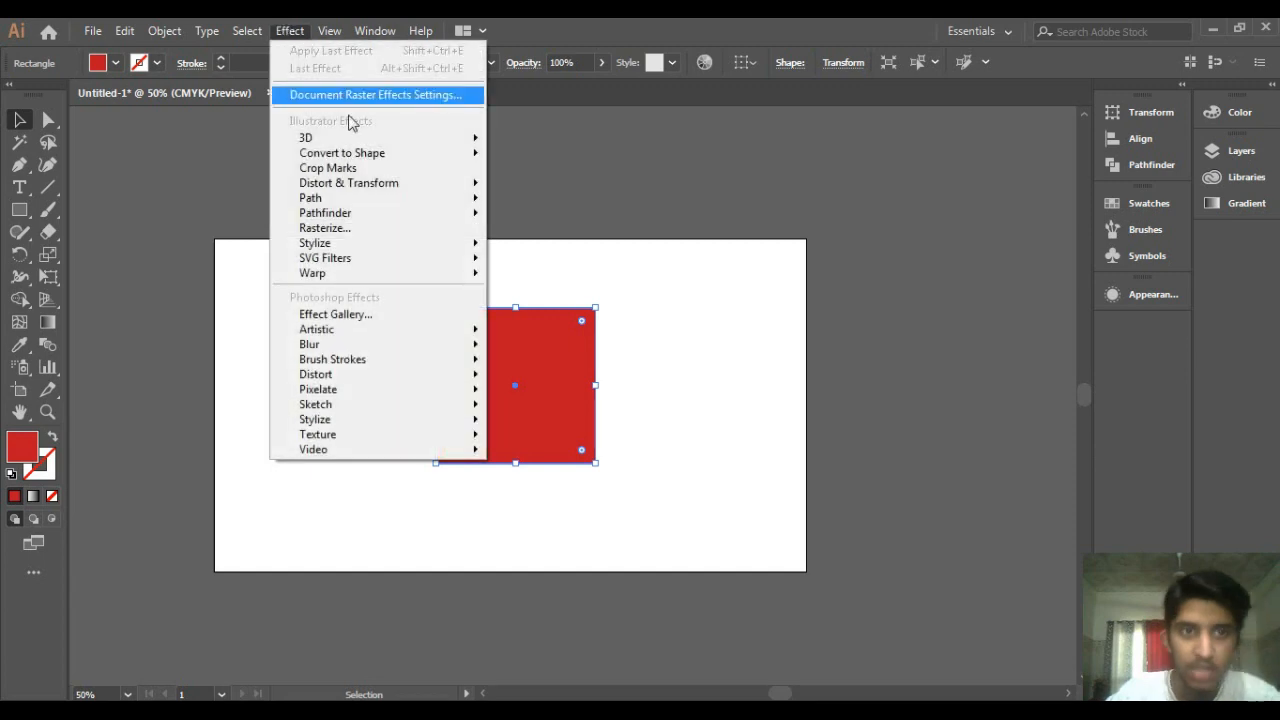
pyautogui.moveTo(335, 142)
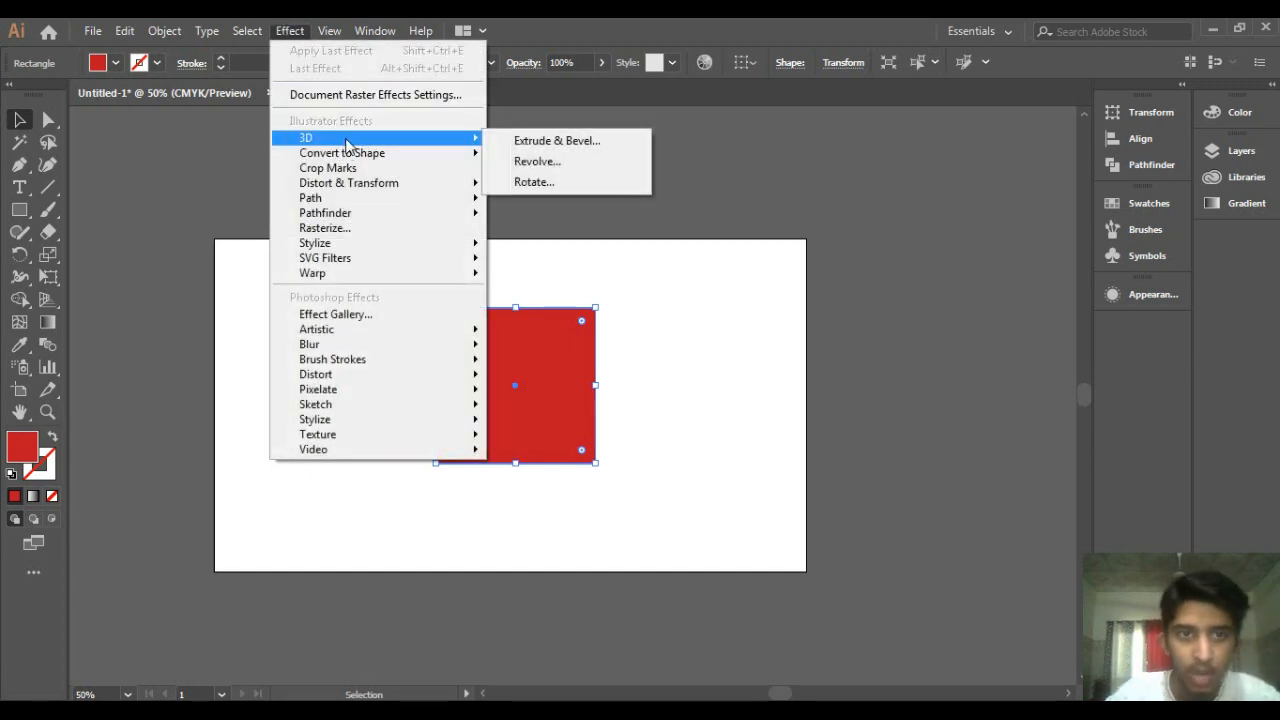
pyautogui.click(547, 182)
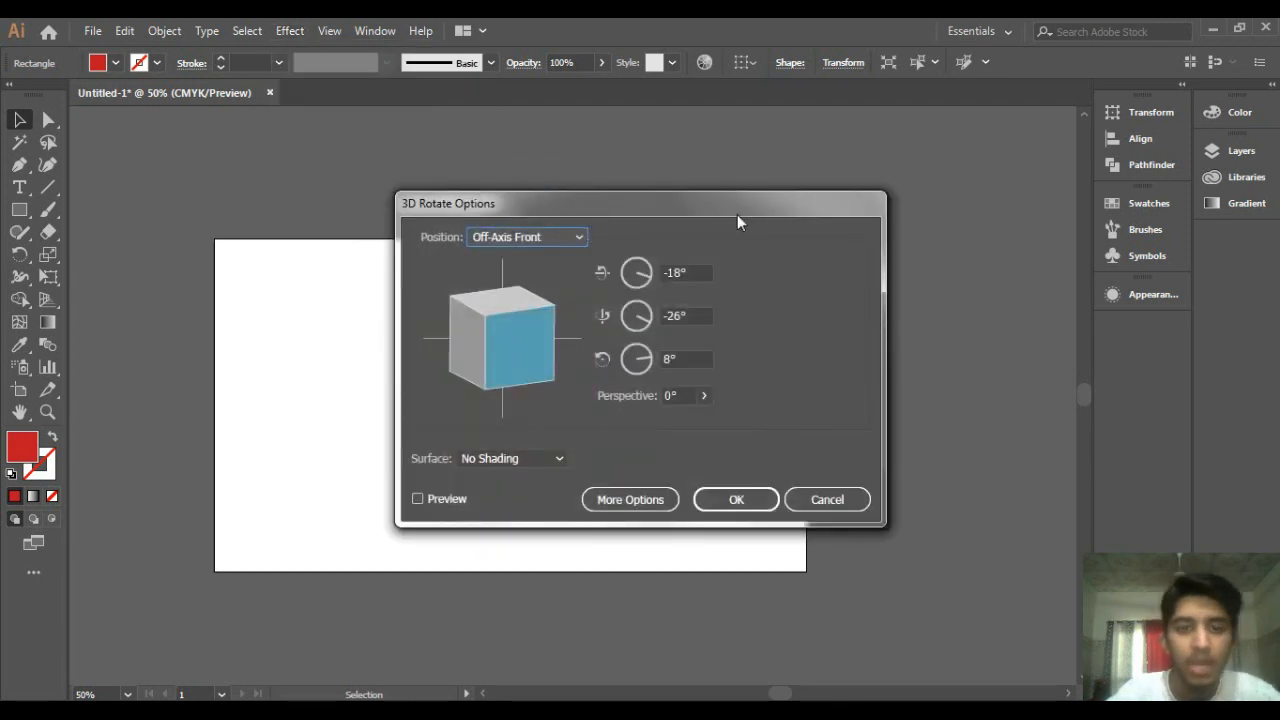
pyautogui.moveTo(737, 214); pyautogui.dragTo(858, 134)
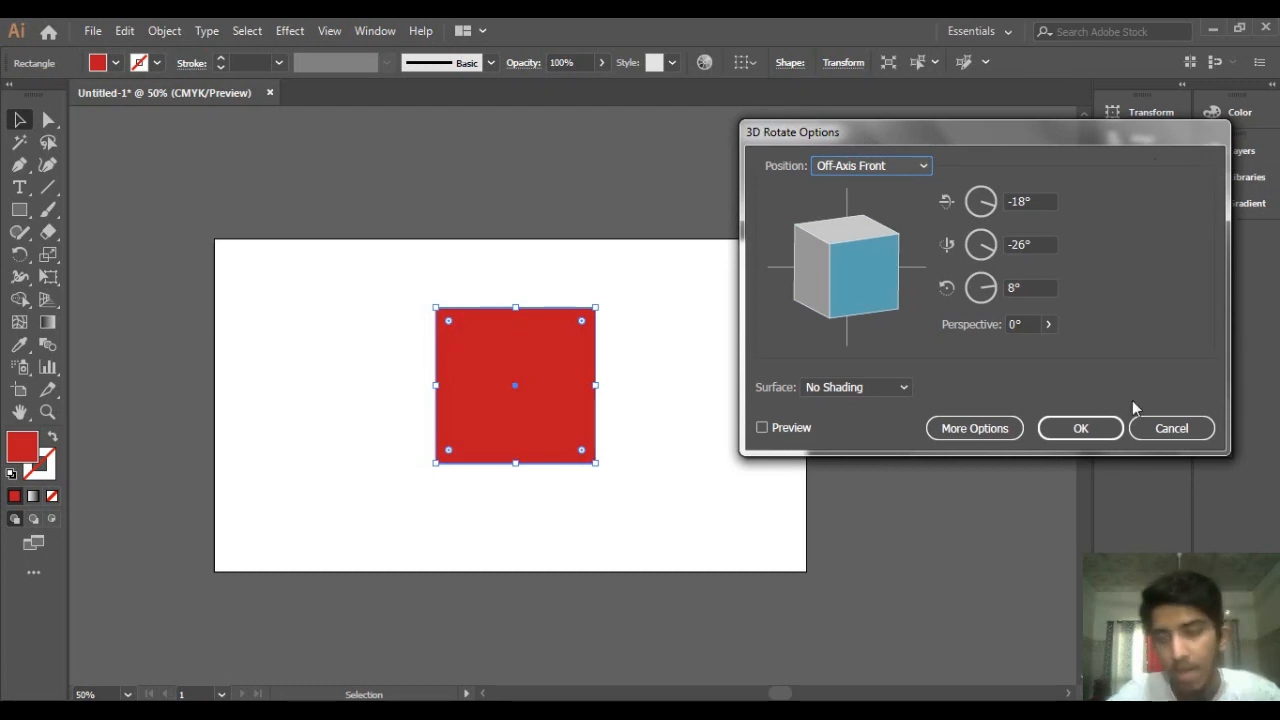
pyautogui.click(762, 428)
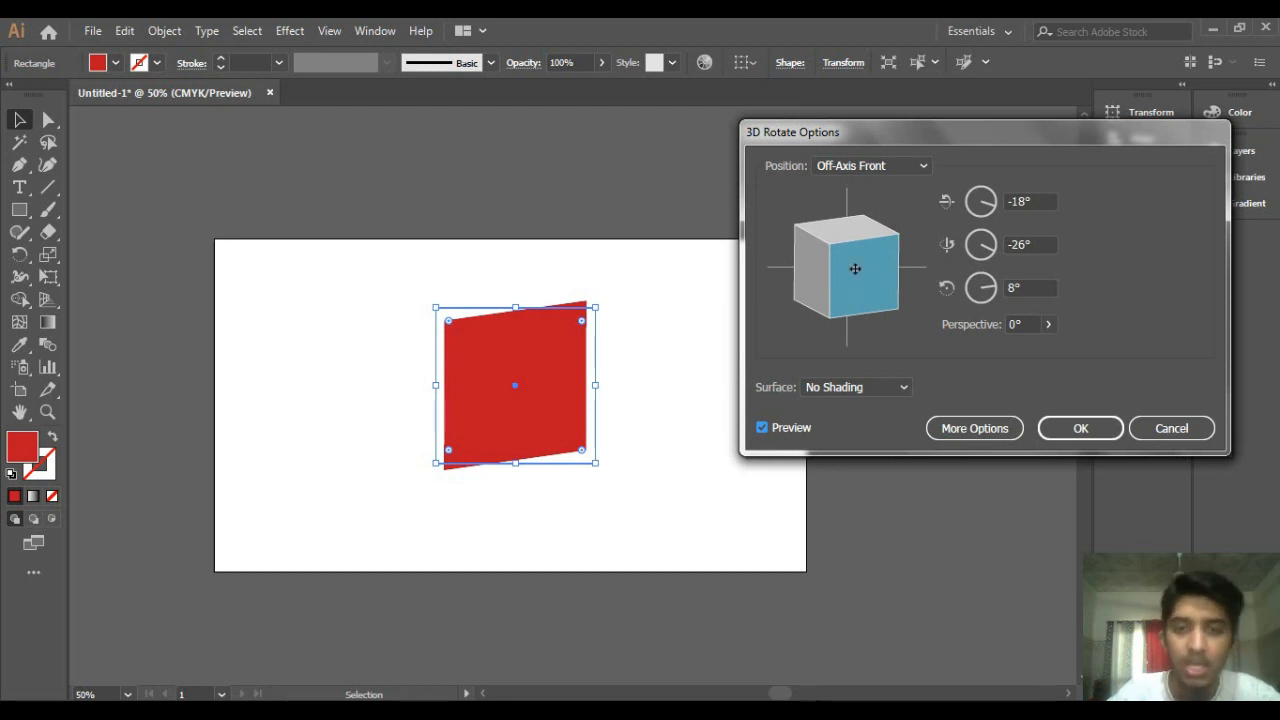
pyautogui.moveTo(855, 268); pyautogui.dragTo(828, 320)
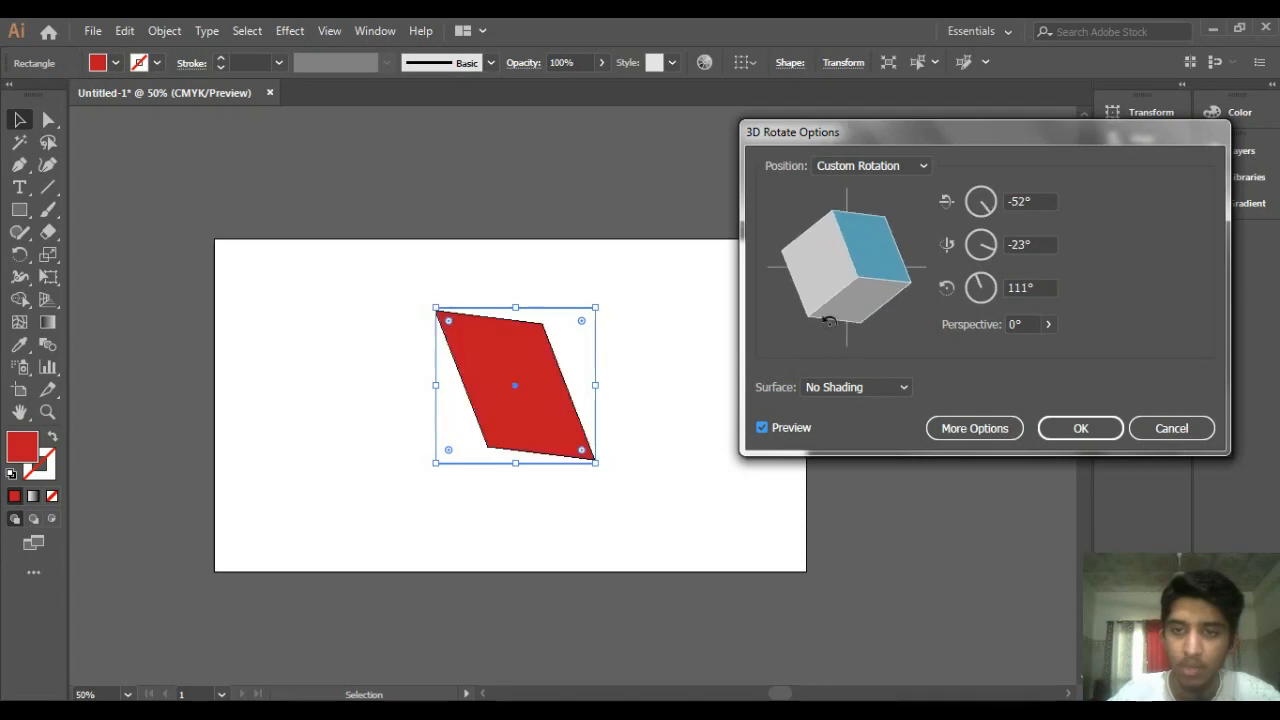
pyautogui.click(978, 203)
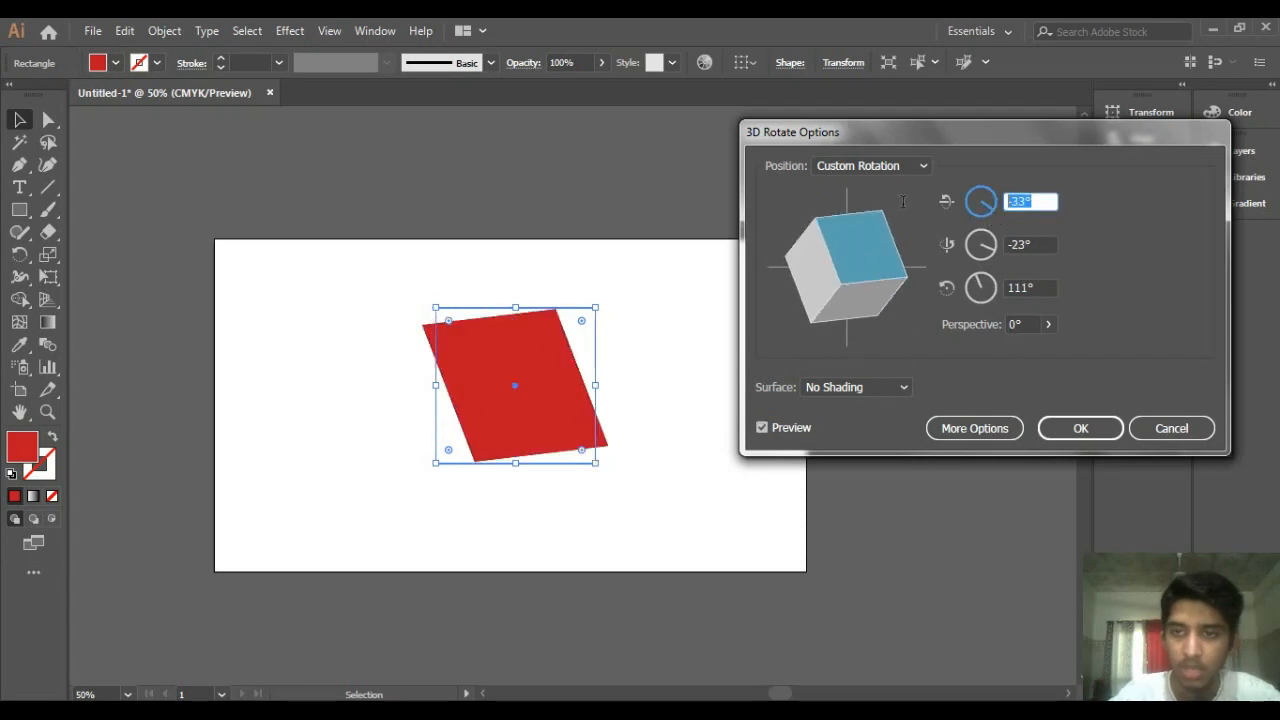
# Step: Try 3D rotation angles of 45°, 45° and 110° on the red square, and discard the Rotate effect
pyautogui.click(1035, 245)
pyautogui.press('BackSpace')
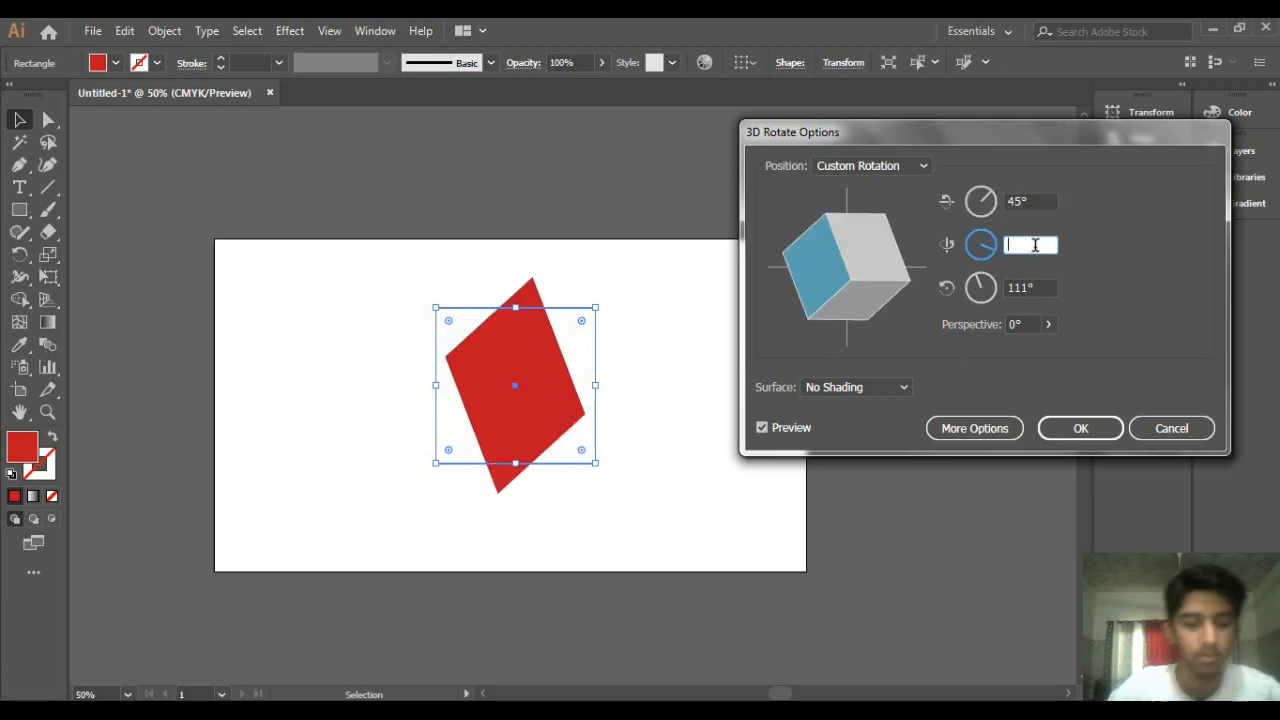
pyautogui.write('45')
pyautogui.click(1035, 288)
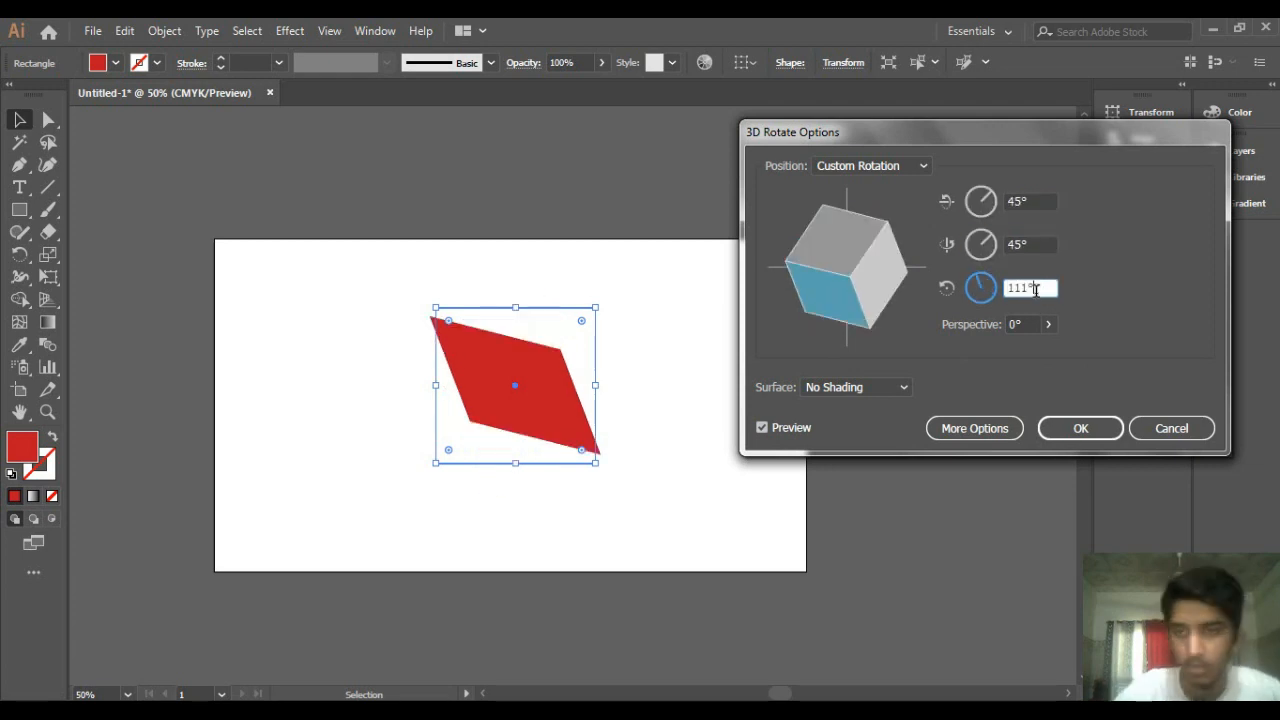
pyautogui.moveTo(1029, 289); pyautogui.dragTo(1017, 289)
pyautogui.write('10')
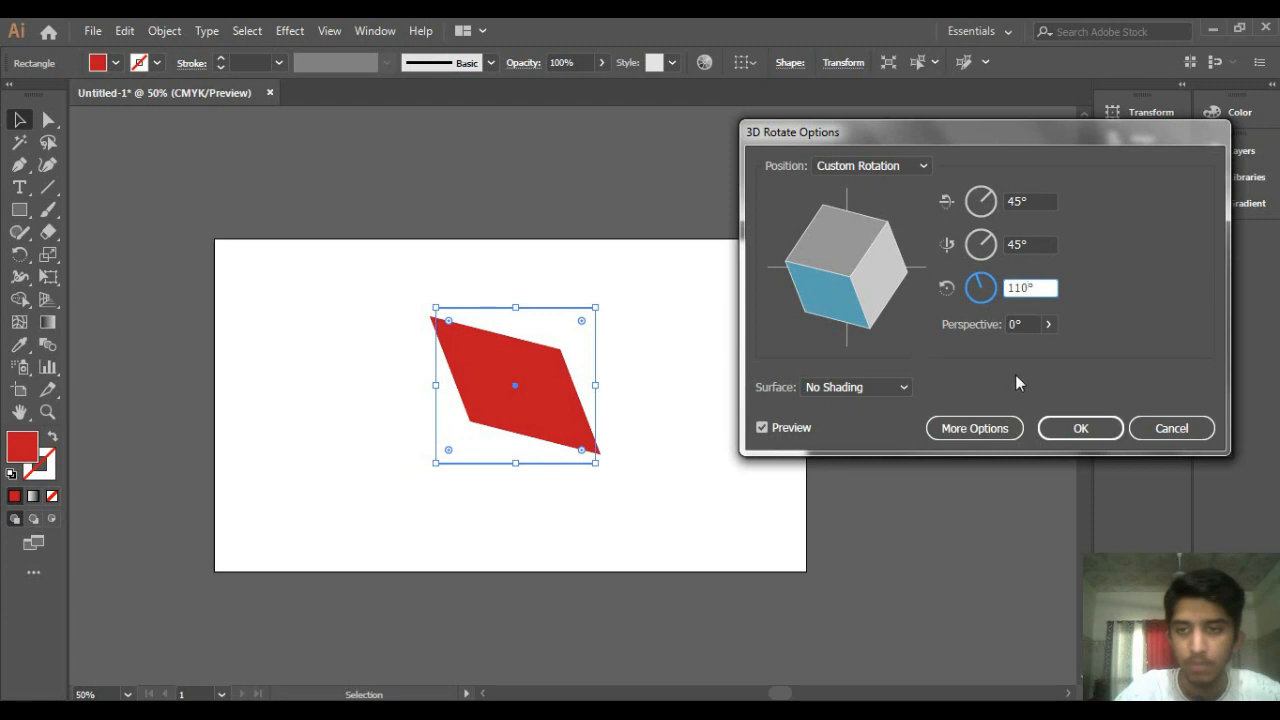
pyautogui.hotkey('shift', 'Tab')
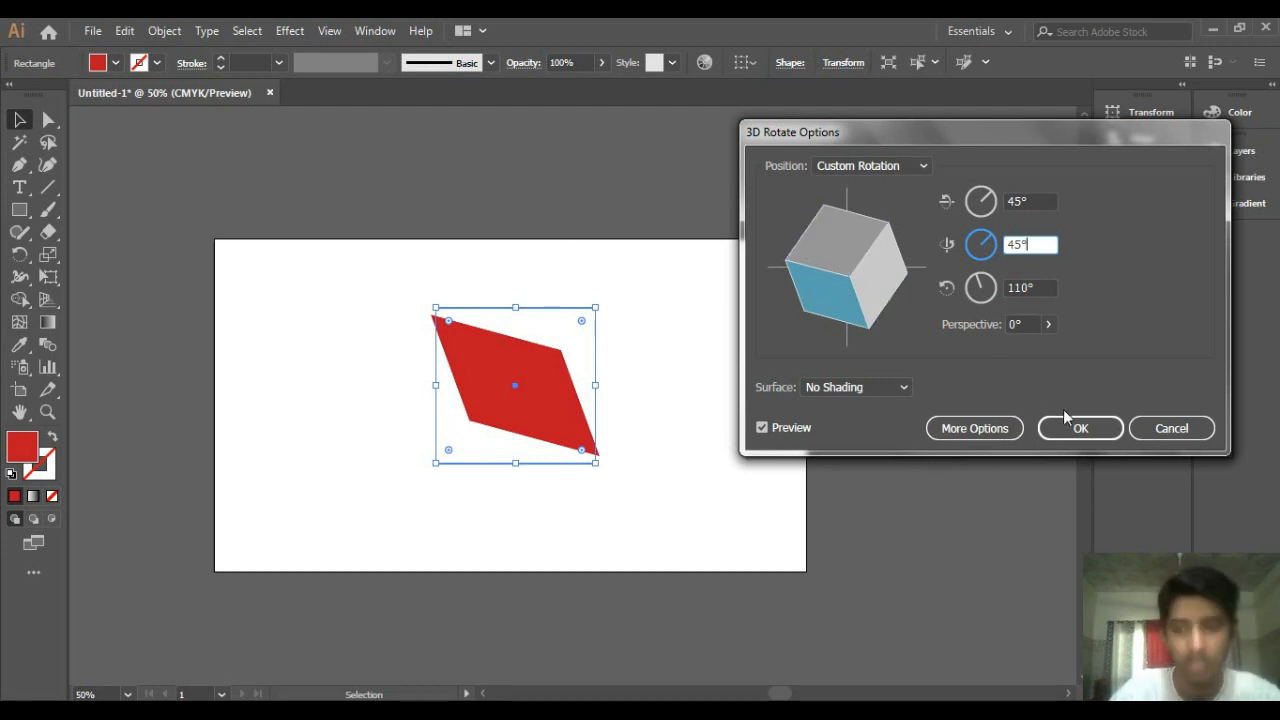
pyautogui.click(1166, 428)
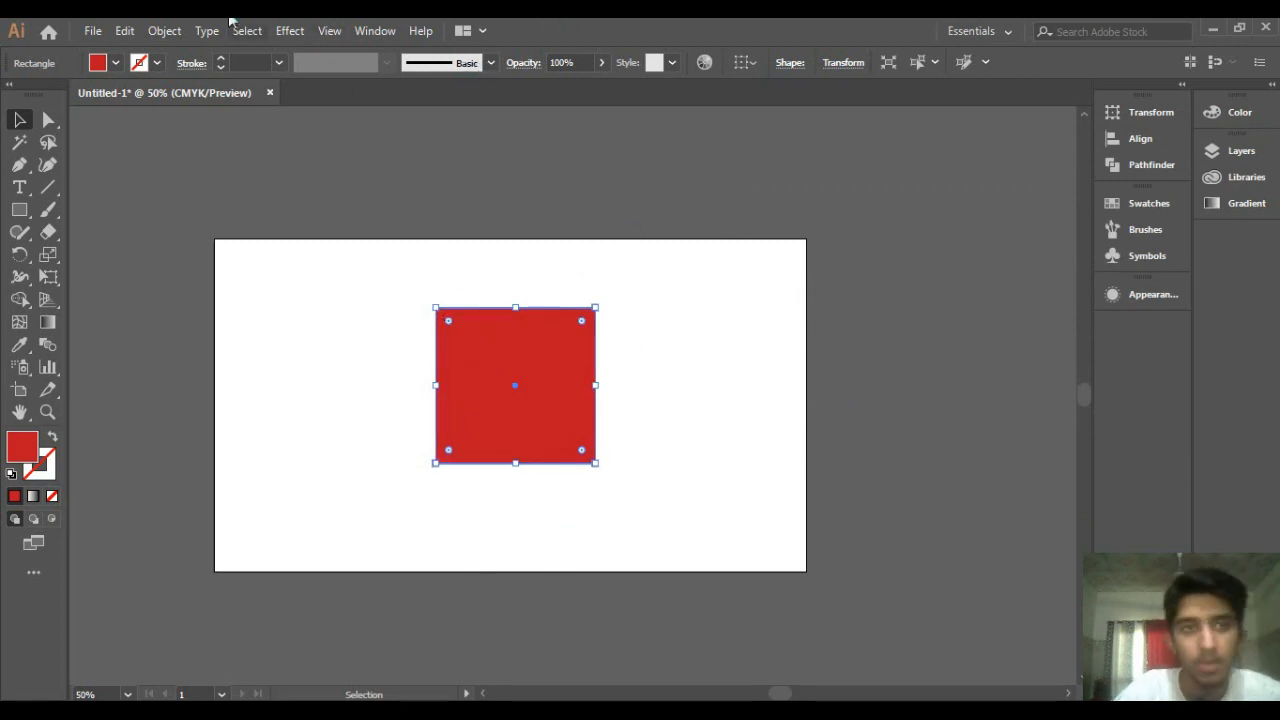
# Step: Preview a 3D Extrude & Bevel effect on the red square and turn it to about 10°, -49° and 0°
pyautogui.click(289, 30)
pyautogui.moveTo(368, 138)
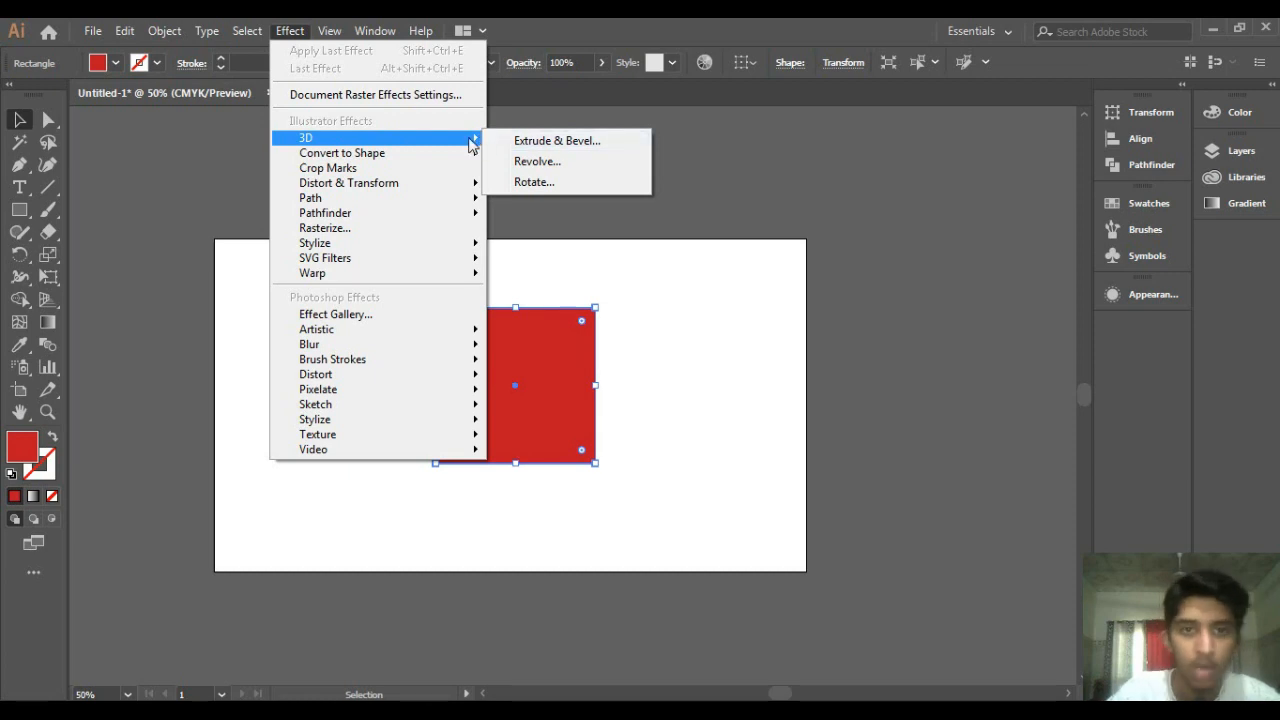
pyautogui.click(534, 140)
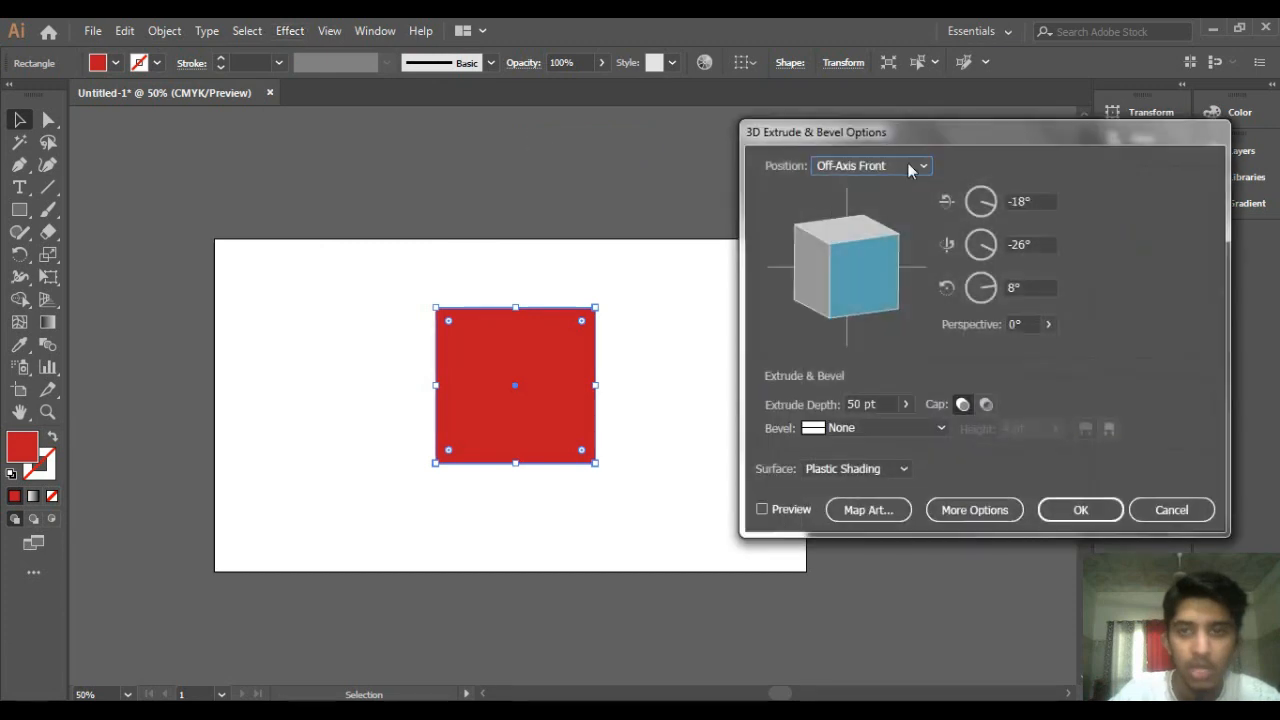
pyautogui.moveTo(907, 126); pyautogui.dragTo(896, 99)
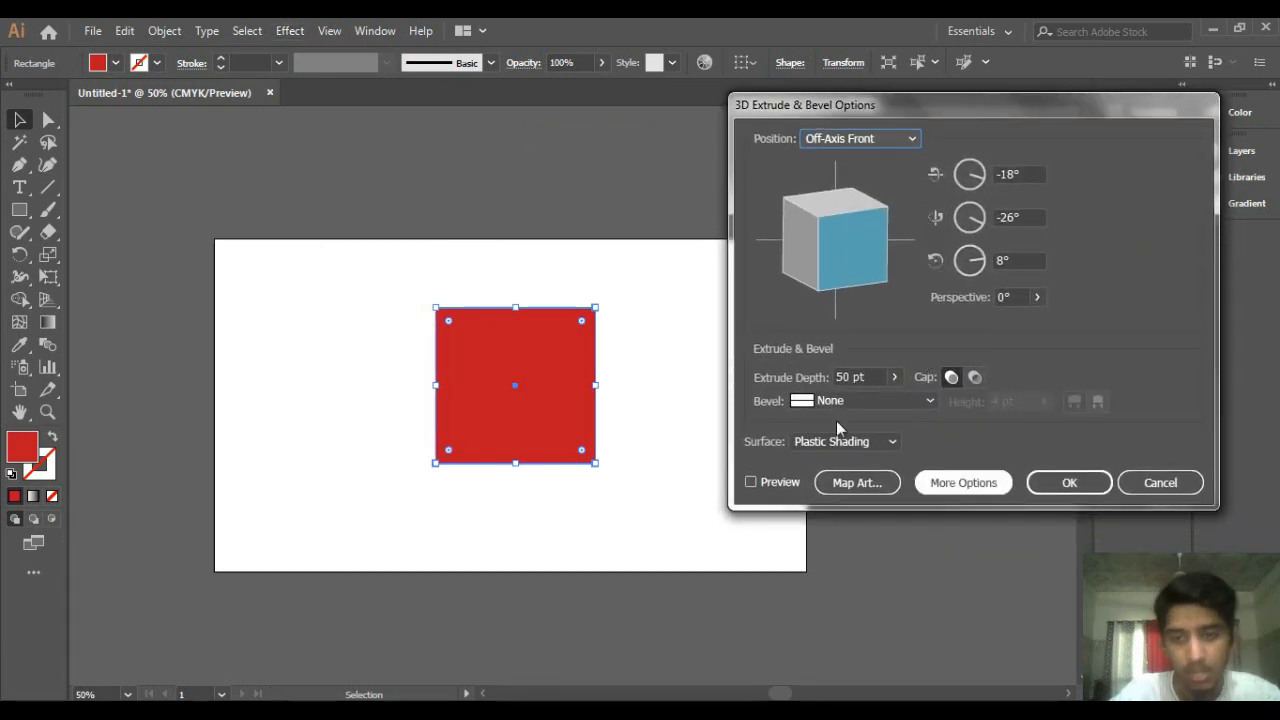
pyautogui.click(751, 482)
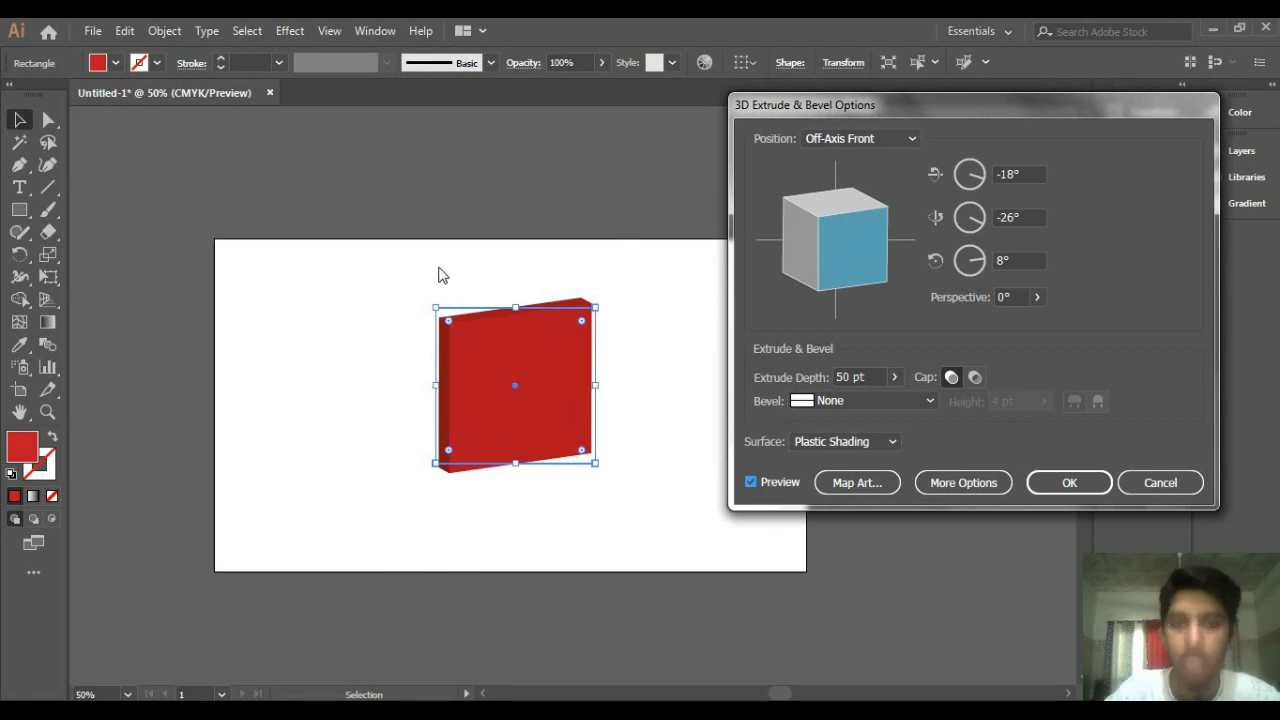
pyautogui.moveTo(827, 248); pyautogui.dragTo(906, 287)
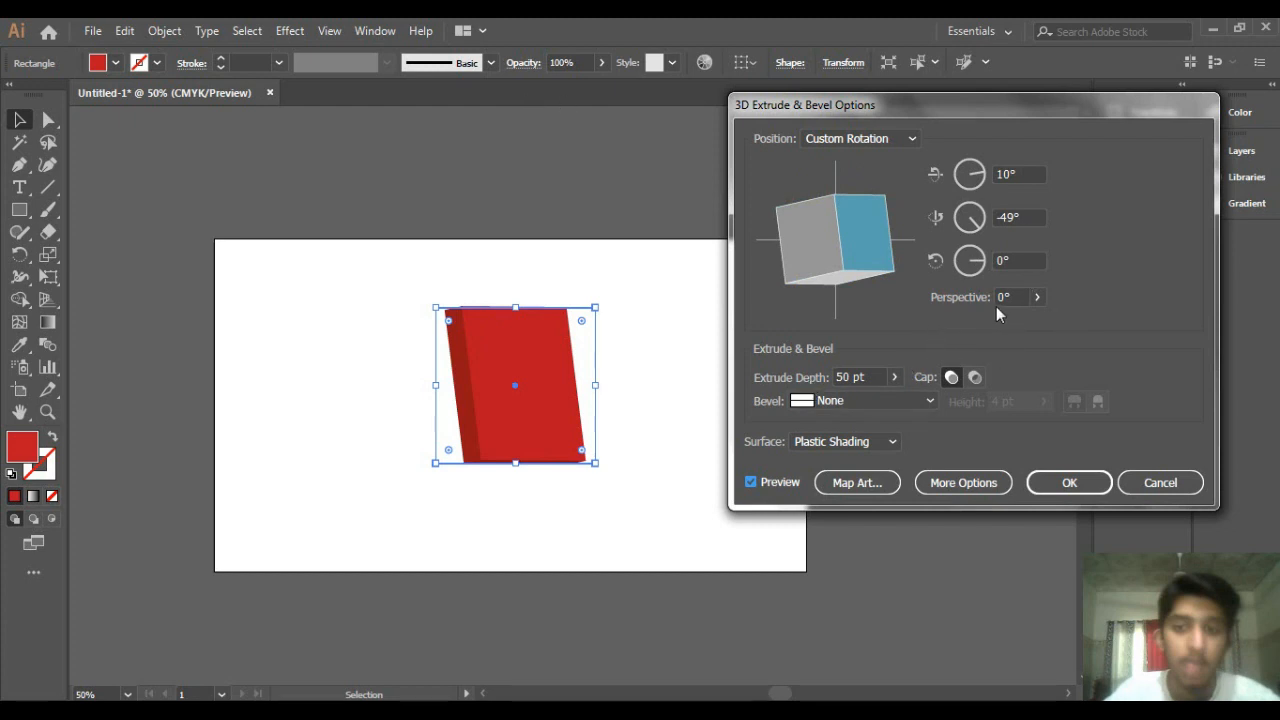
# Step: Raise the extruded square's perspective to about 88°
pyautogui.click(1037, 297)
pyautogui.moveTo(963, 321); pyautogui.dragTo(992, 330)
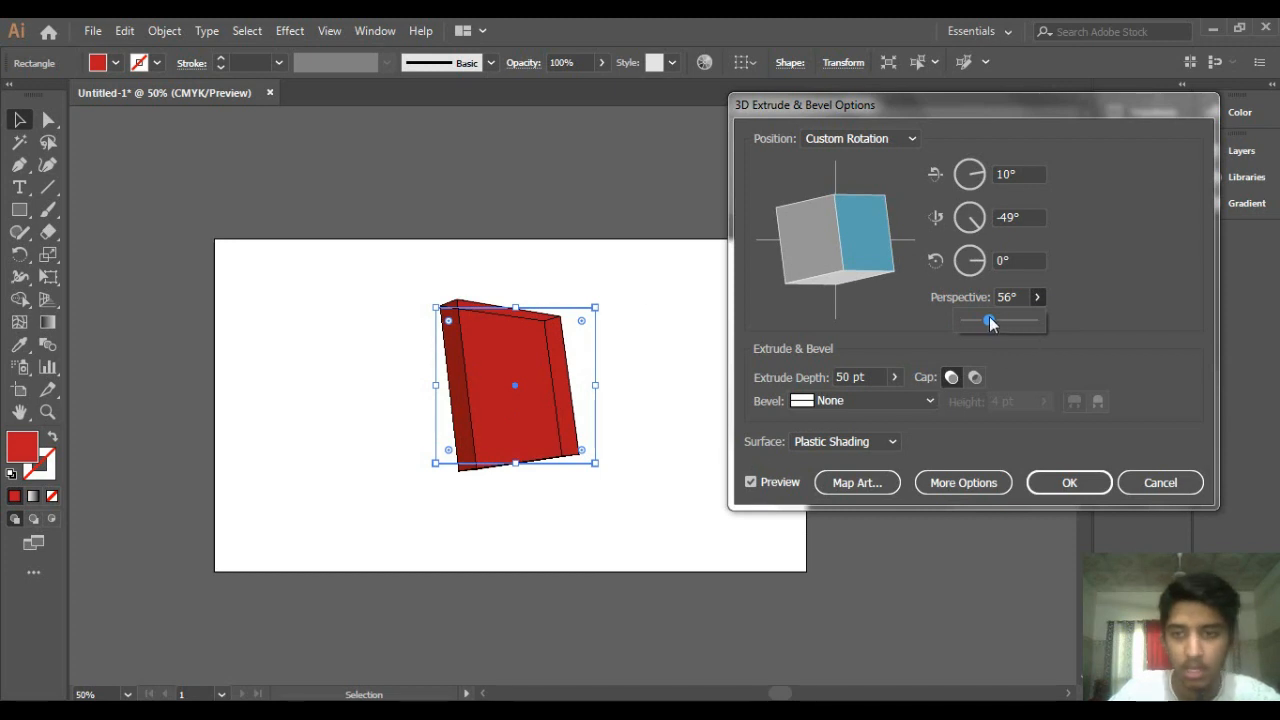
pyautogui.moveTo(989, 320); pyautogui.dragTo(1005, 321)
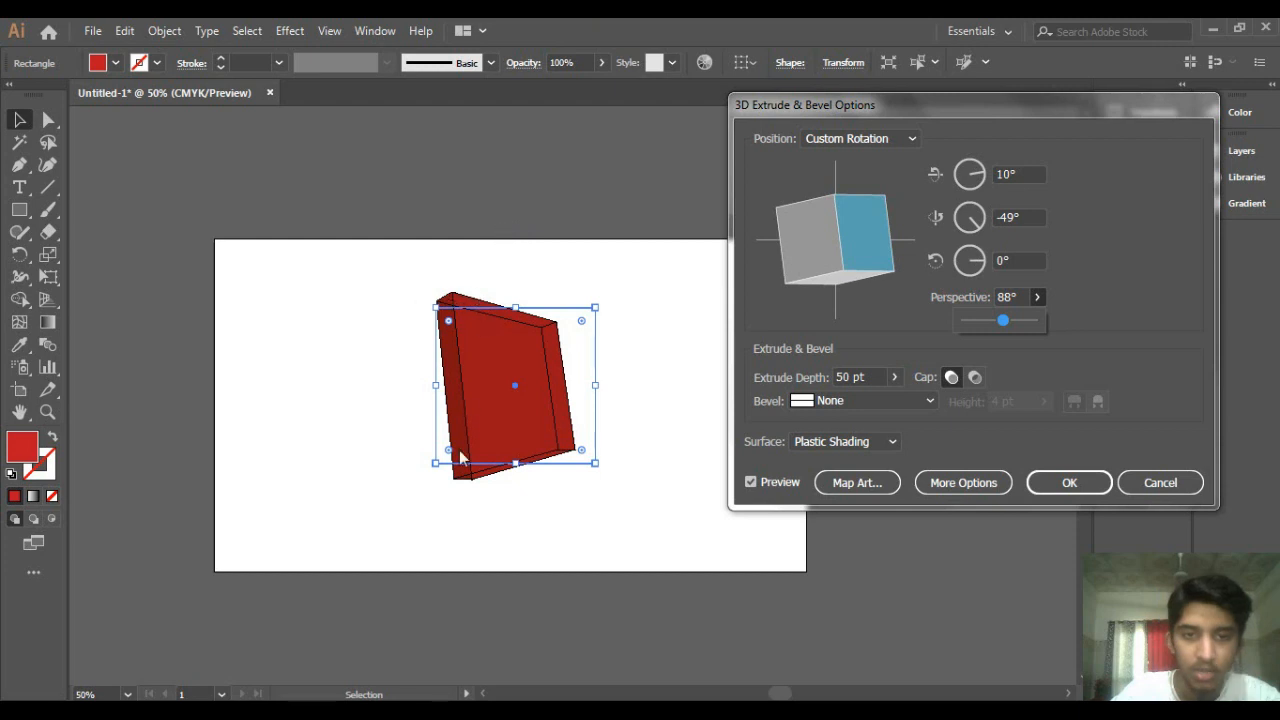
pyautogui.click(885, 295)
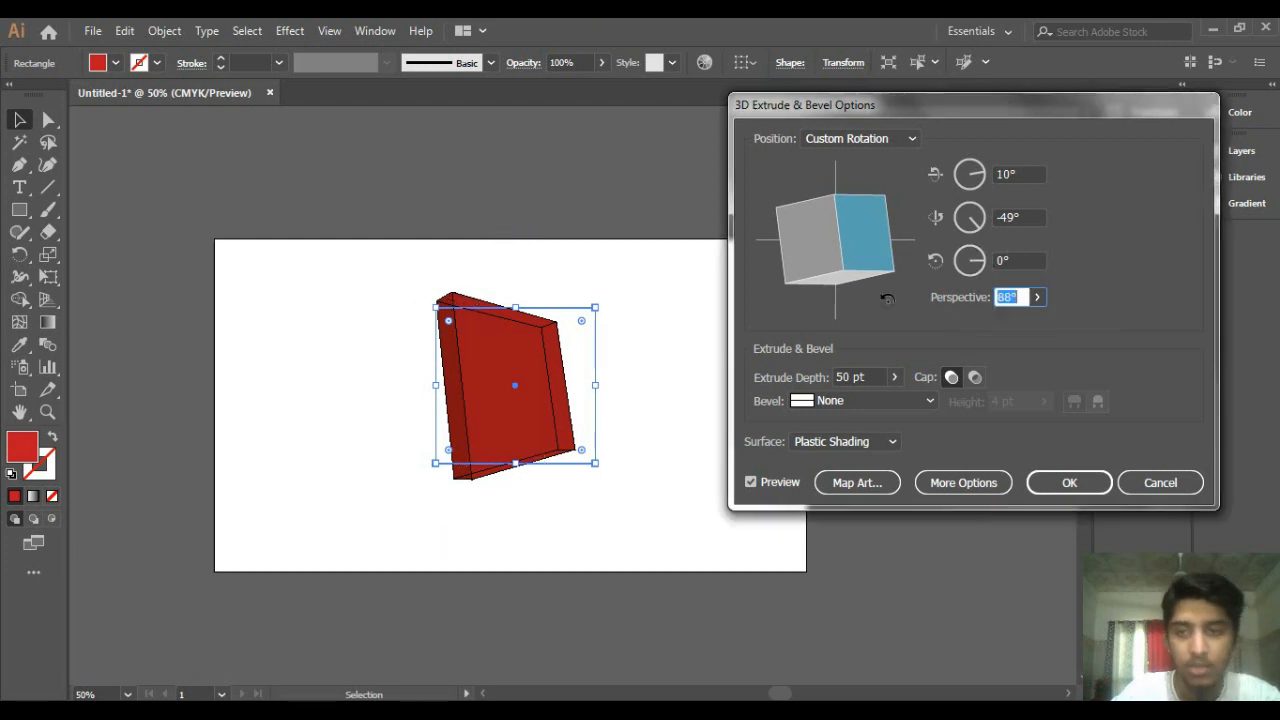
pyautogui.moveTo(956, 120); pyautogui.dragTo(926, 110)
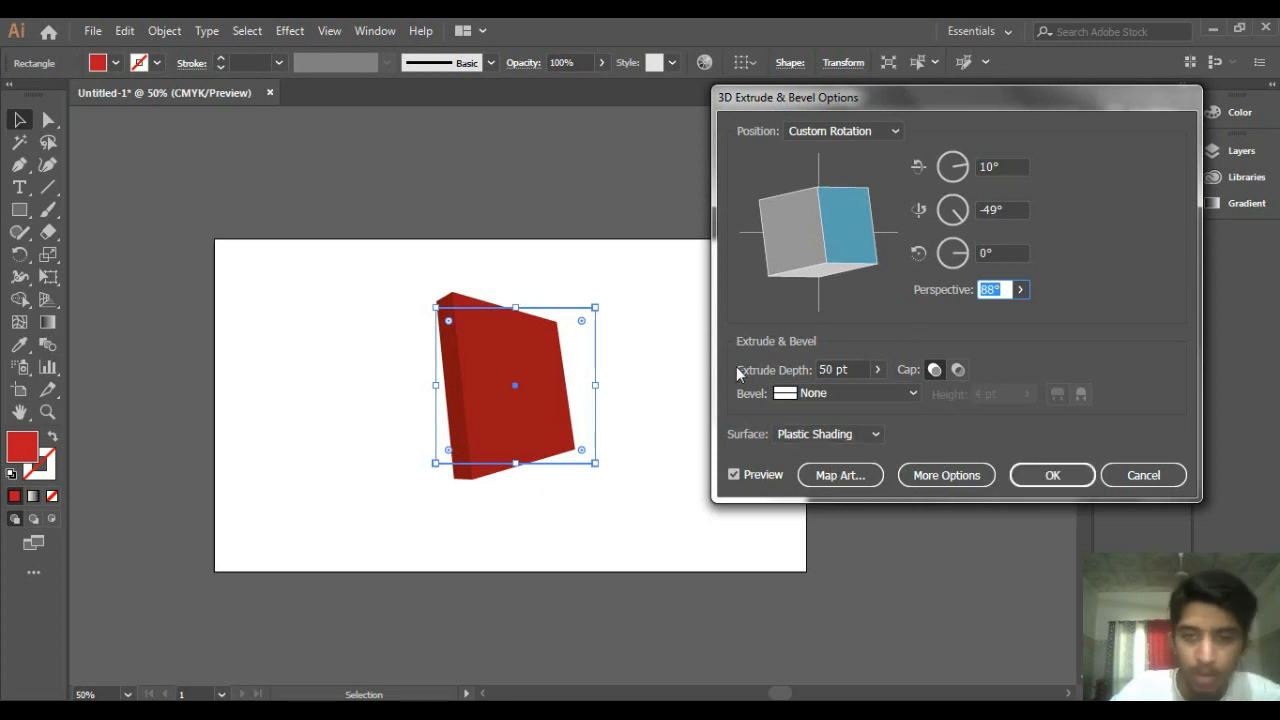
# Step: Try a different extrude depth and a hollow cap on the red square, and restore the 50 pt depth and solid cap
pyautogui.click(878, 369)
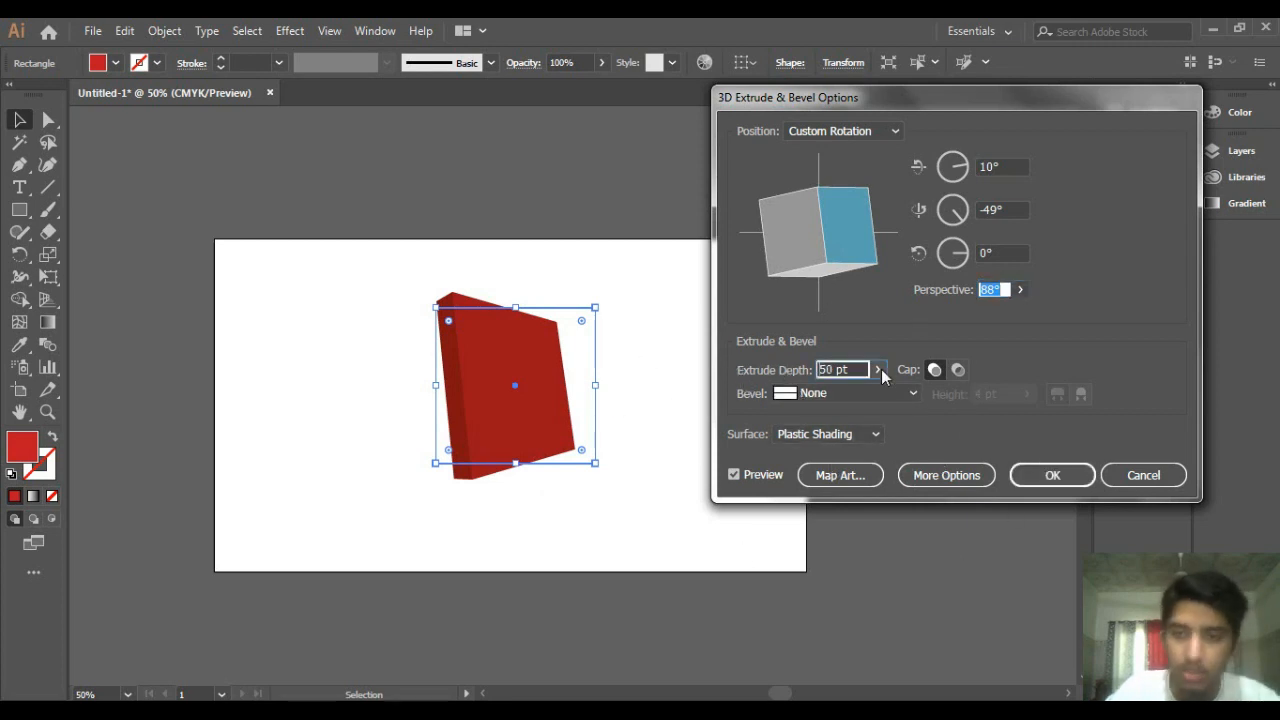
pyautogui.moveTo(808, 394); pyautogui.dragTo(717, 365)
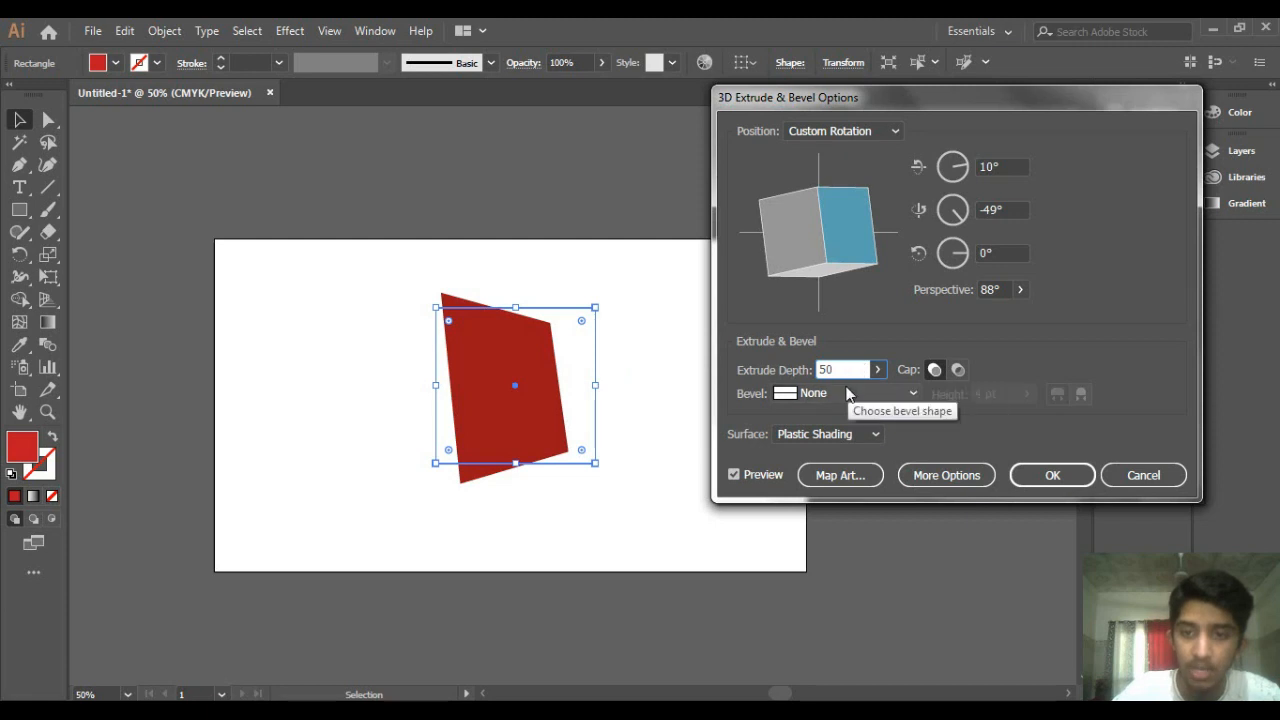
pyautogui.click(913, 392)
pyautogui.click(979, 311)
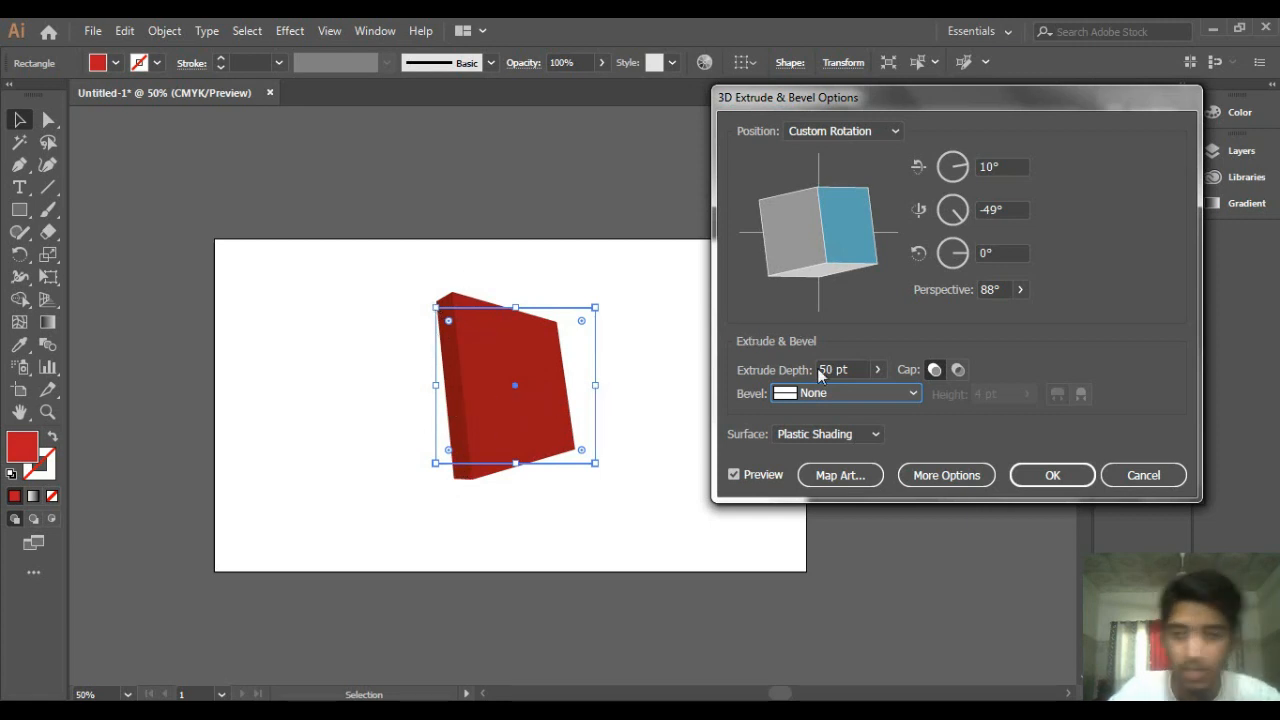
pyautogui.click(957, 370)
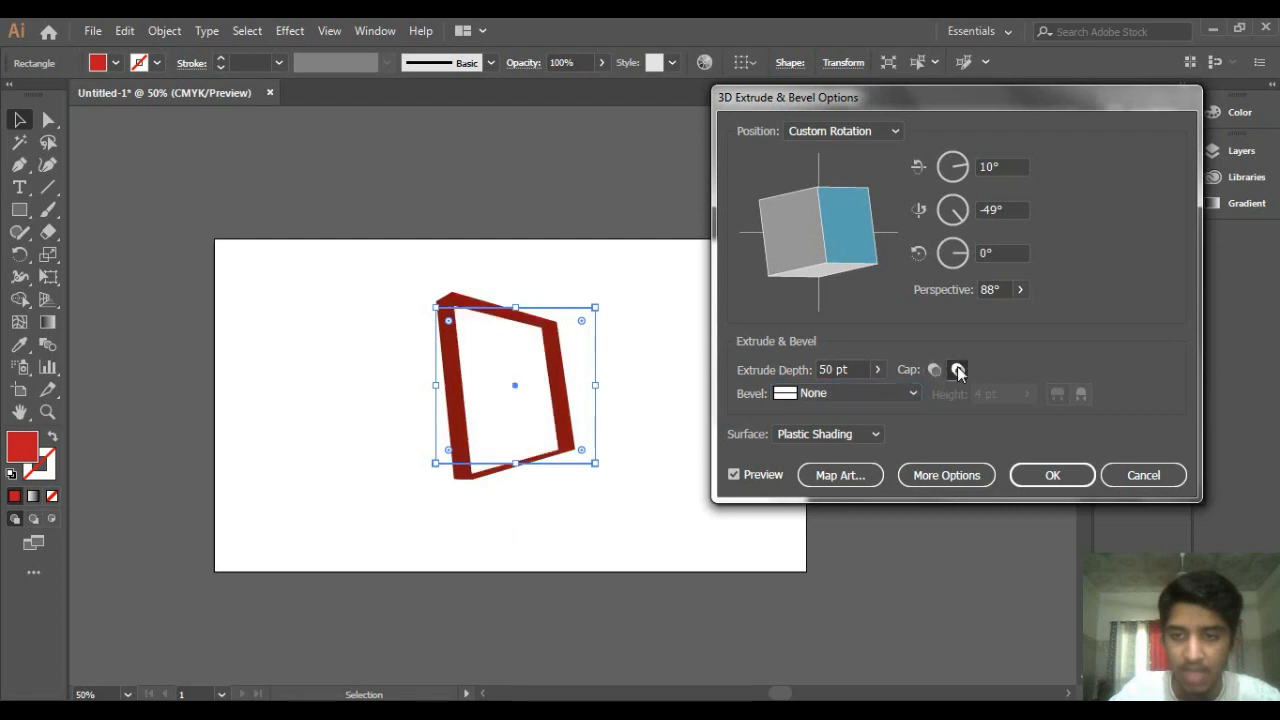
pyautogui.click(934, 370)
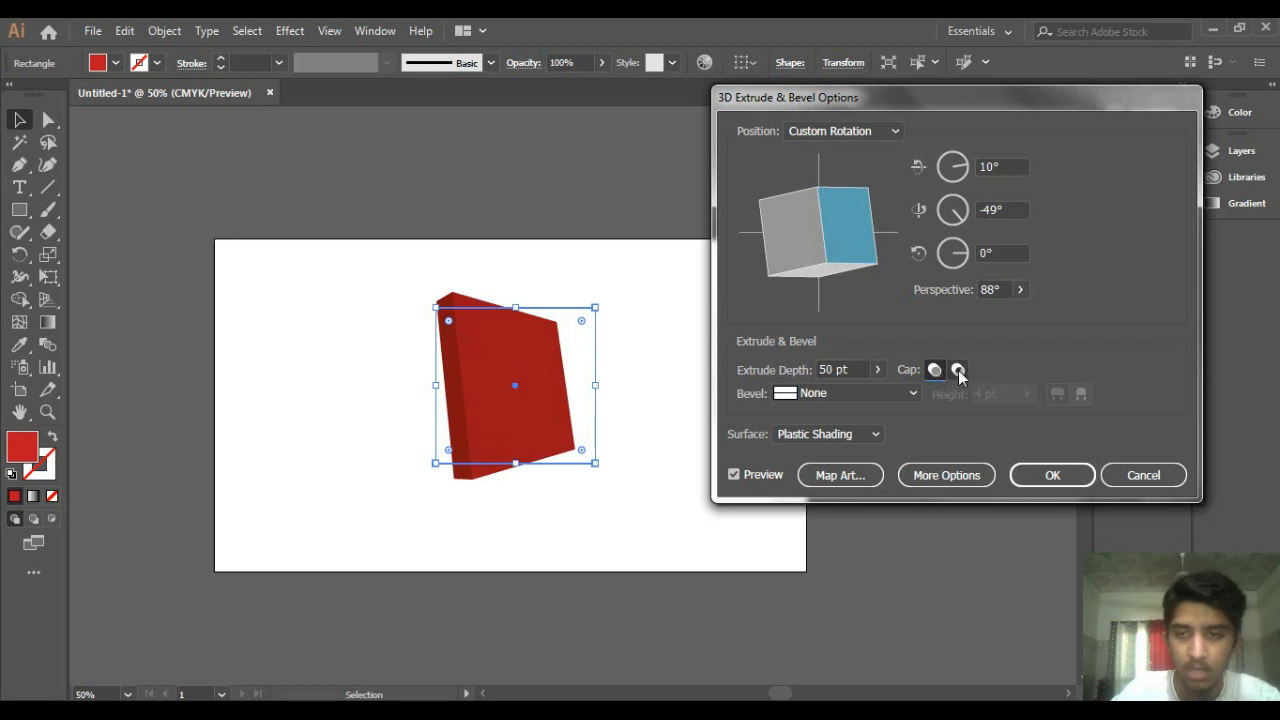
# Step: Try the Diffuse Shading, No Shading and Wireframe surfaces on the extruded square, and return it to Plastic Shading
pyautogui.moveTo(991, 86); pyautogui.dragTo(976, 60)
pyautogui.click(862, 398)
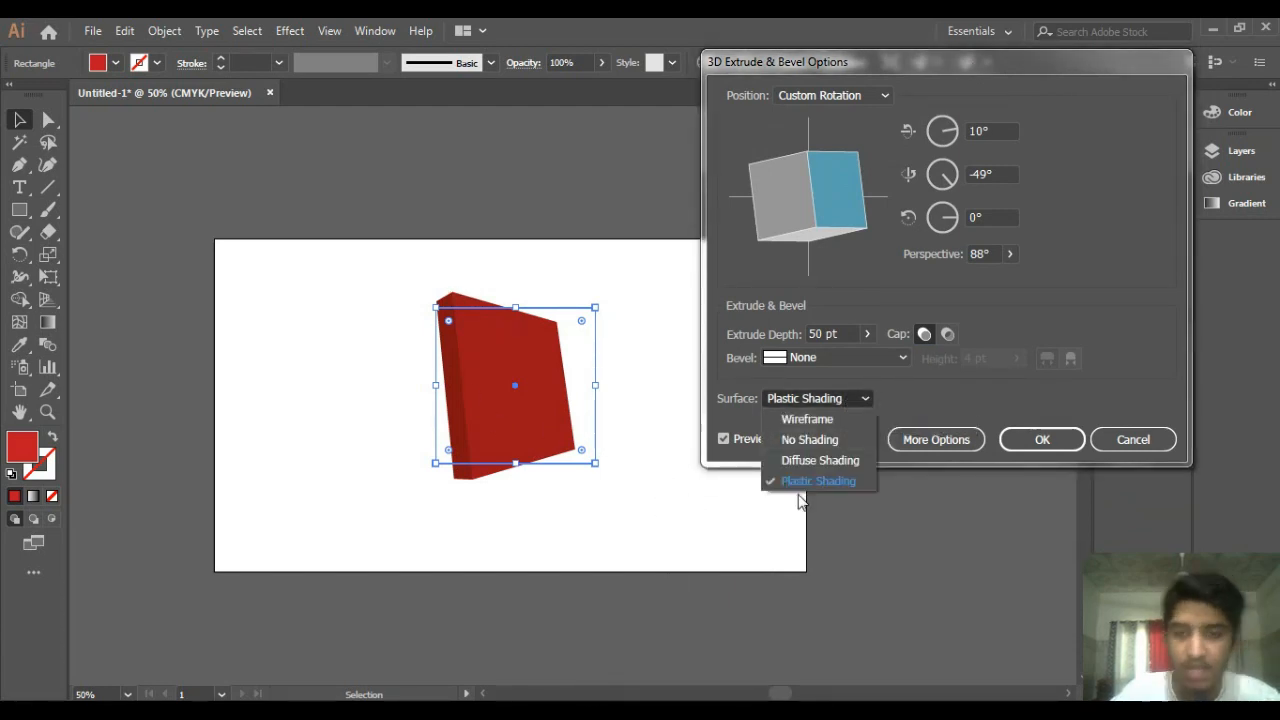
pyautogui.click(816, 460)
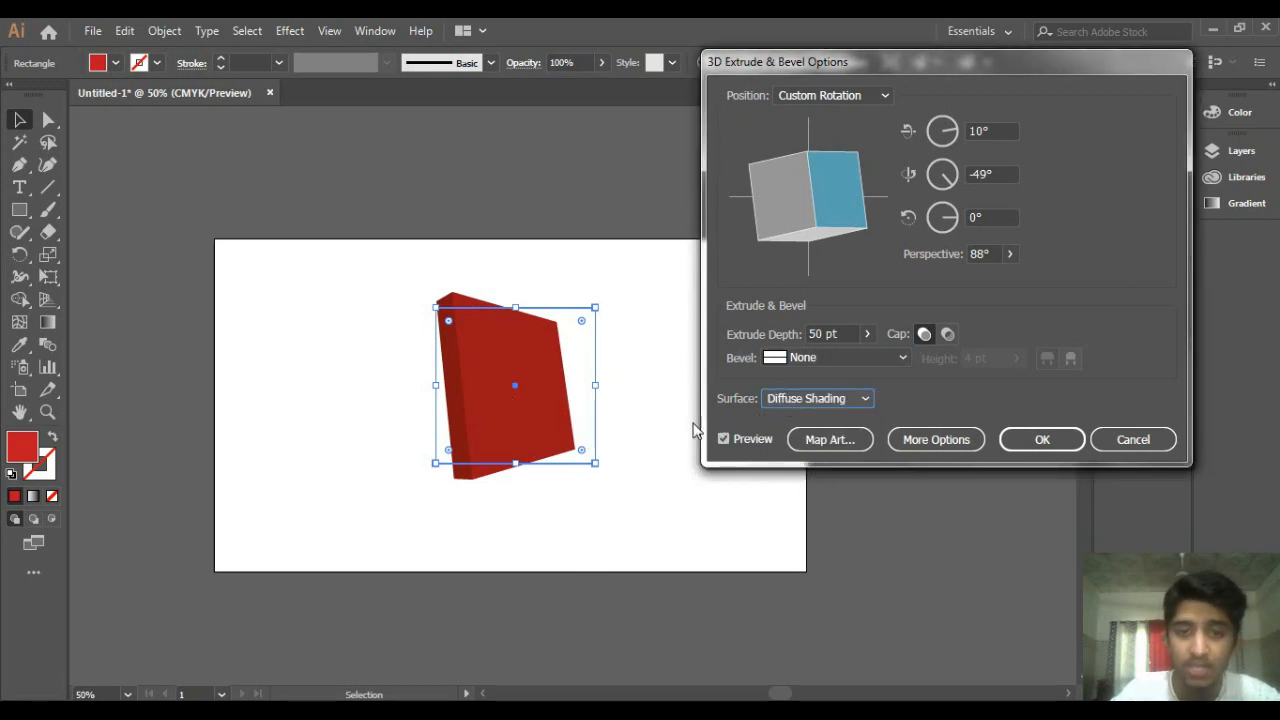
pyautogui.click(803, 398)
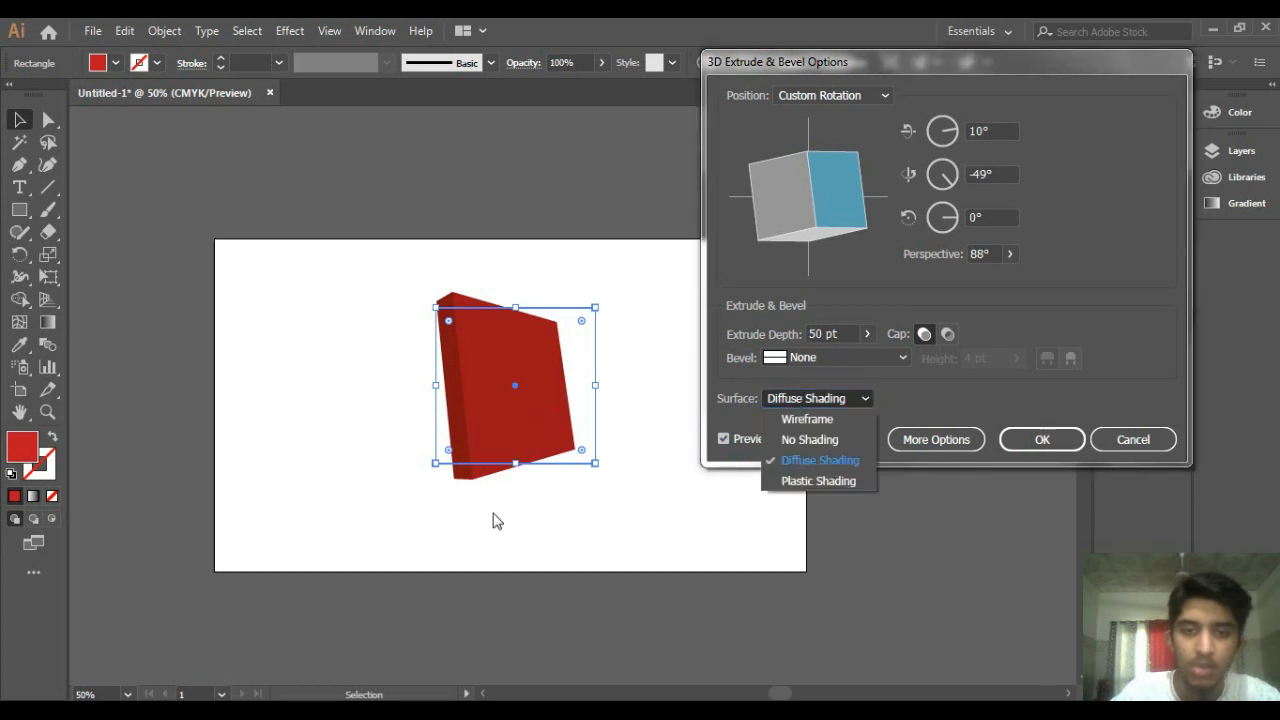
pyautogui.click(809, 440)
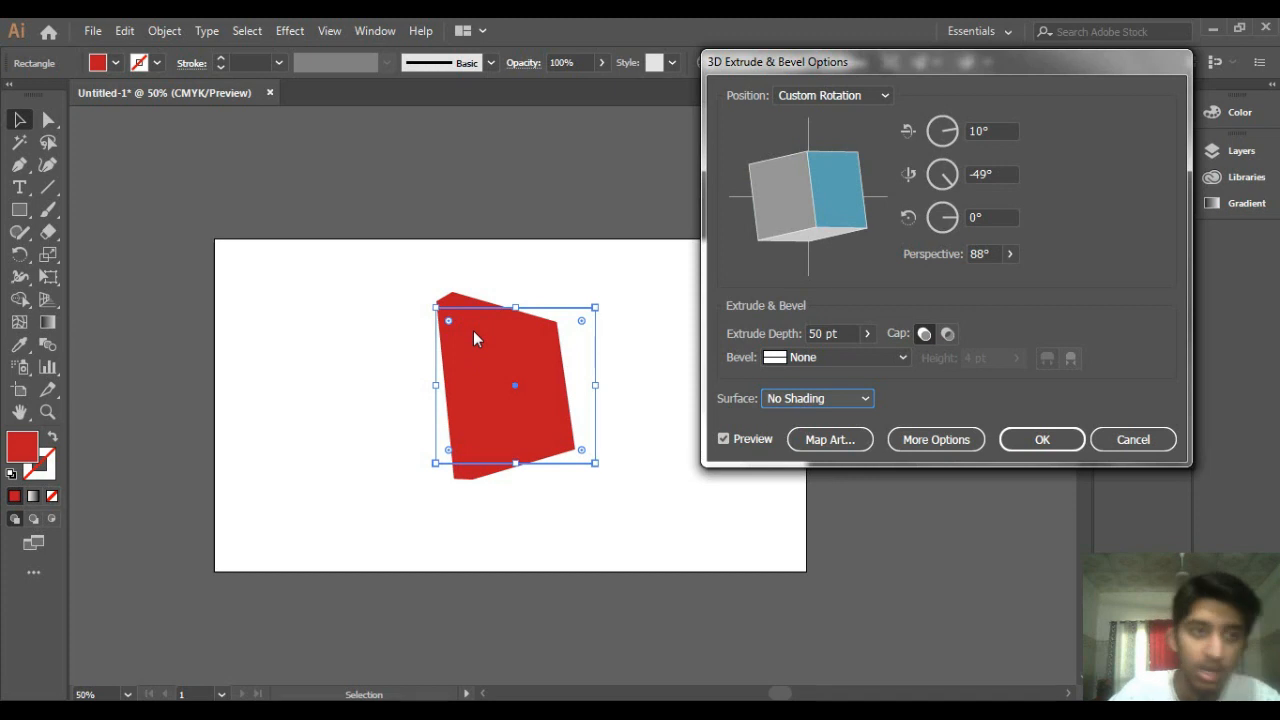
pyautogui.click(864, 400)
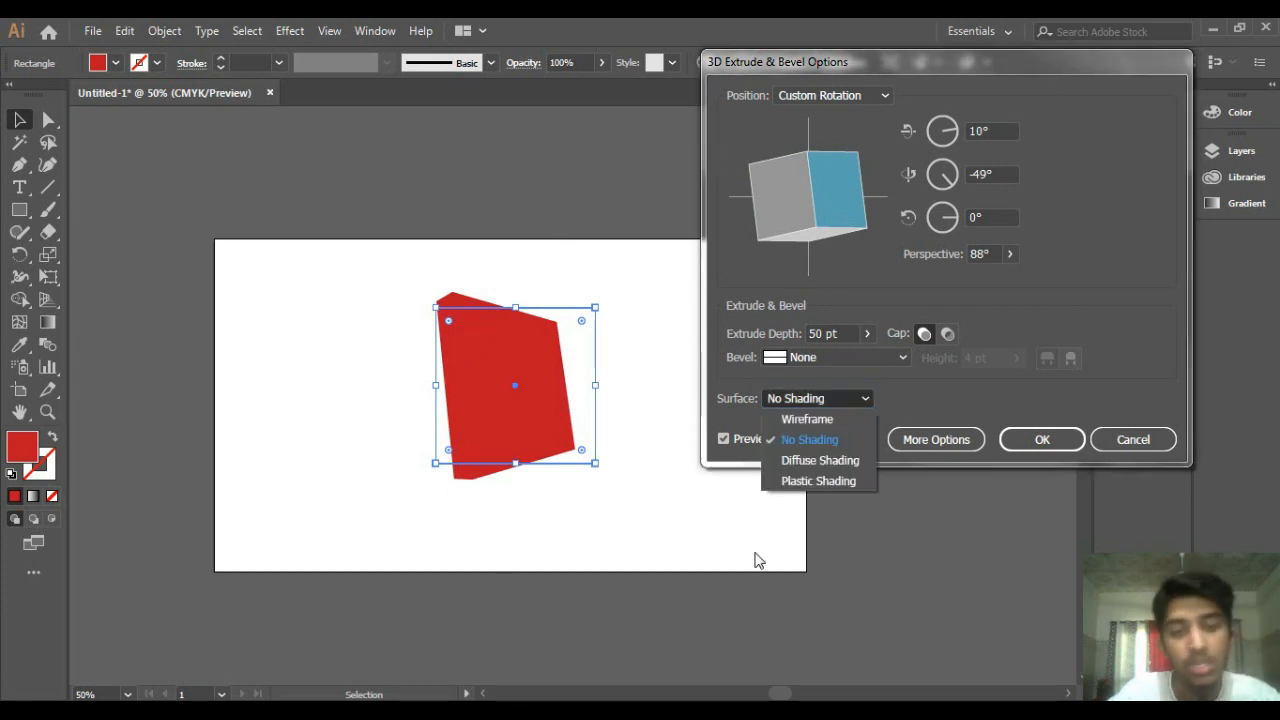
pyautogui.click(799, 421)
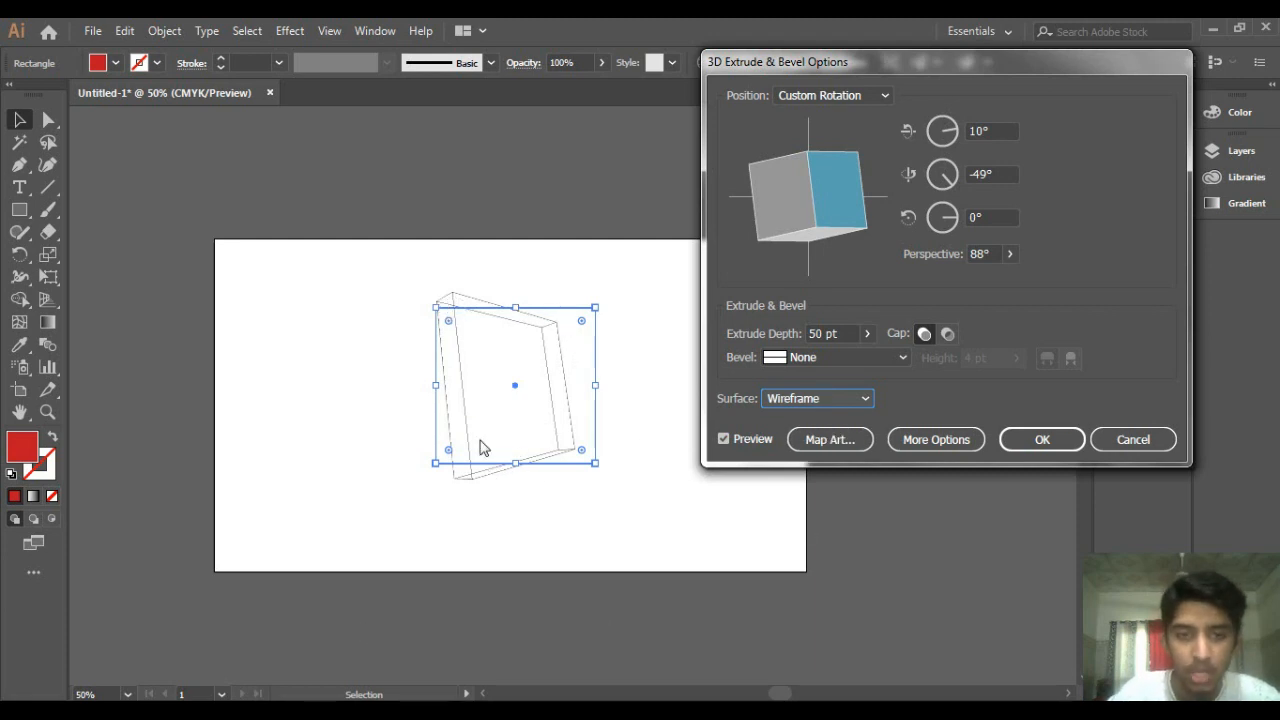
pyautogui.click(812, 399)
pyautogui.click(816, 483)
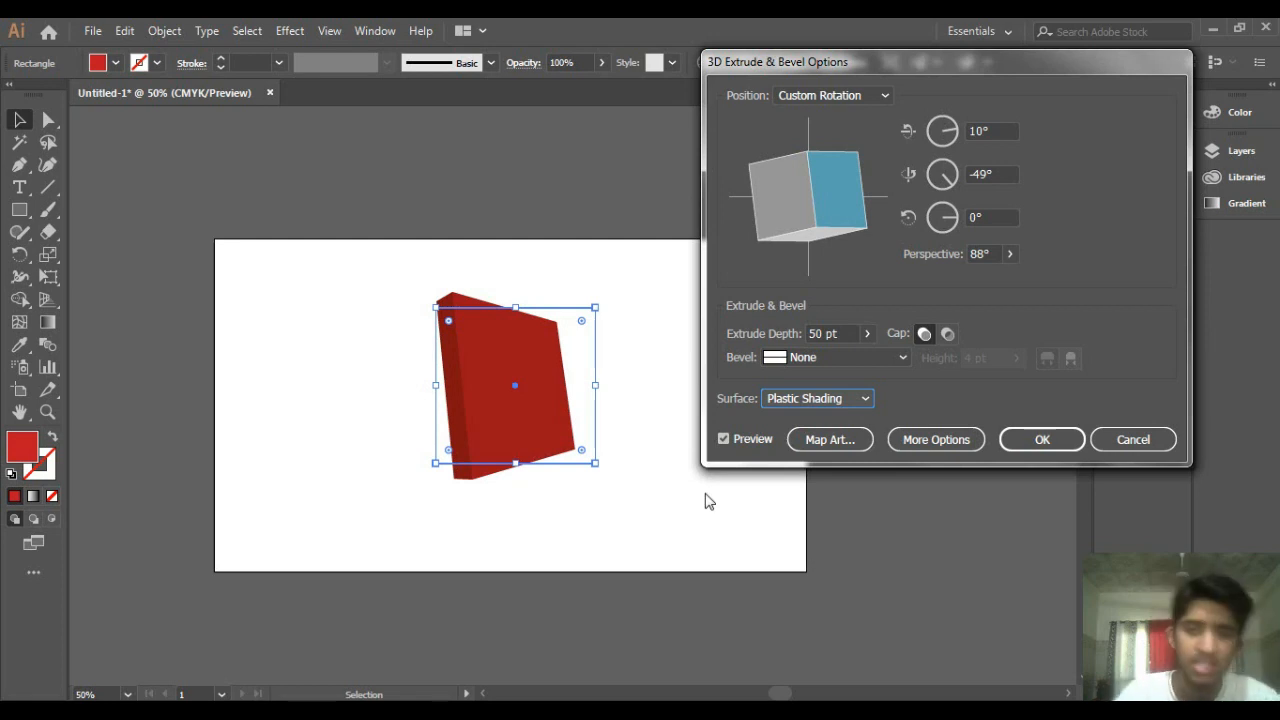
# Step: Try the Classic, Complex 1, Complex 3, Jaggy and Tall-Round bevels on the extruded square, and reset the bevel to None
pyautogui.click(903, 357)
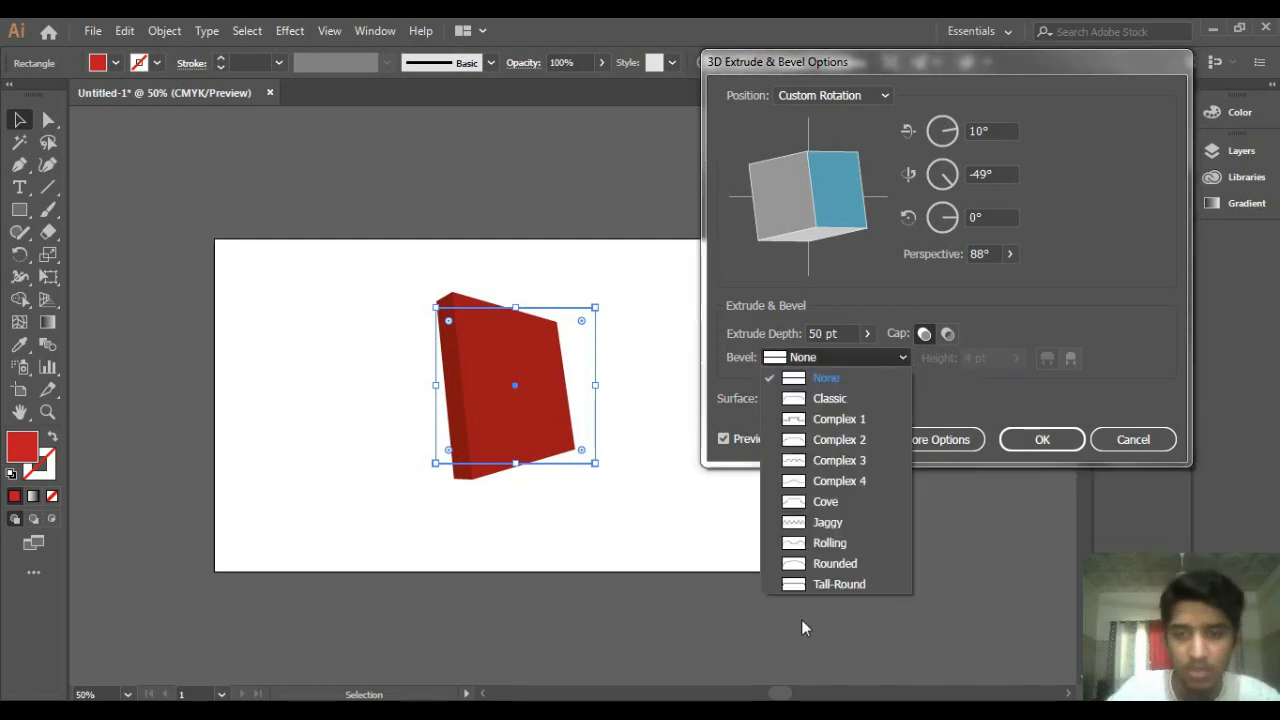
pyautogui.click(796, 399)
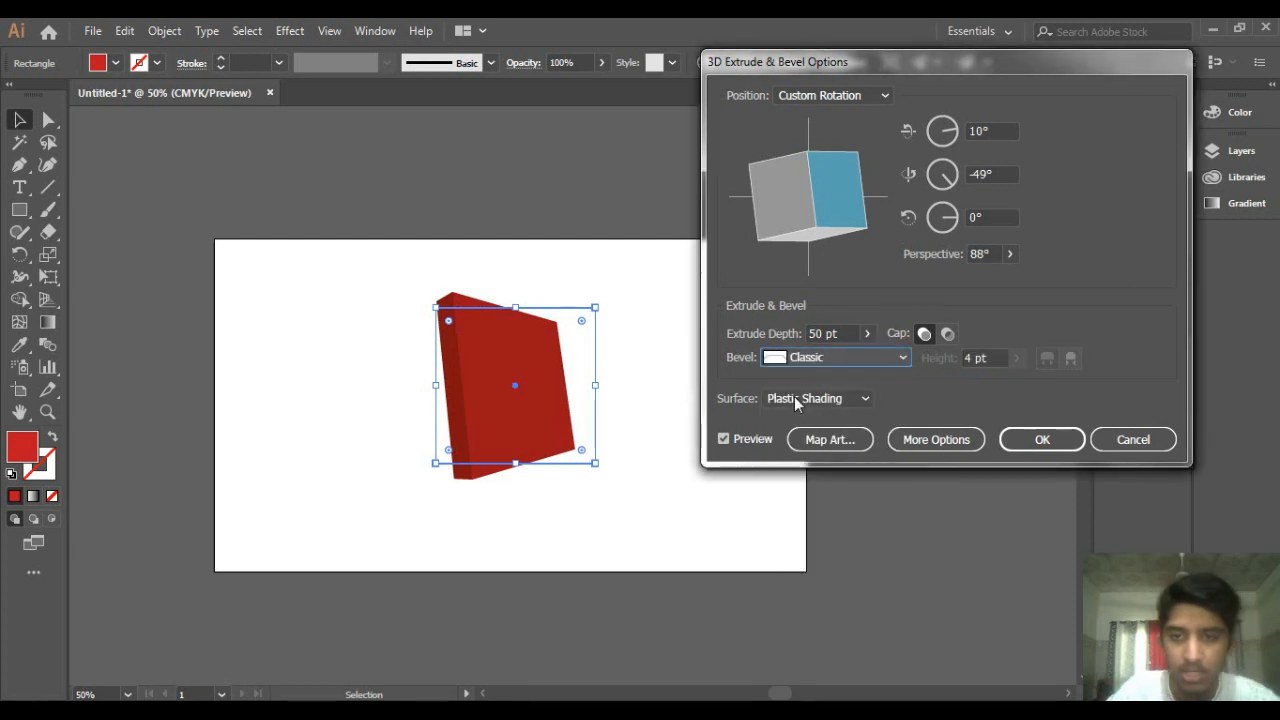
pyautogui.click(837, 355)
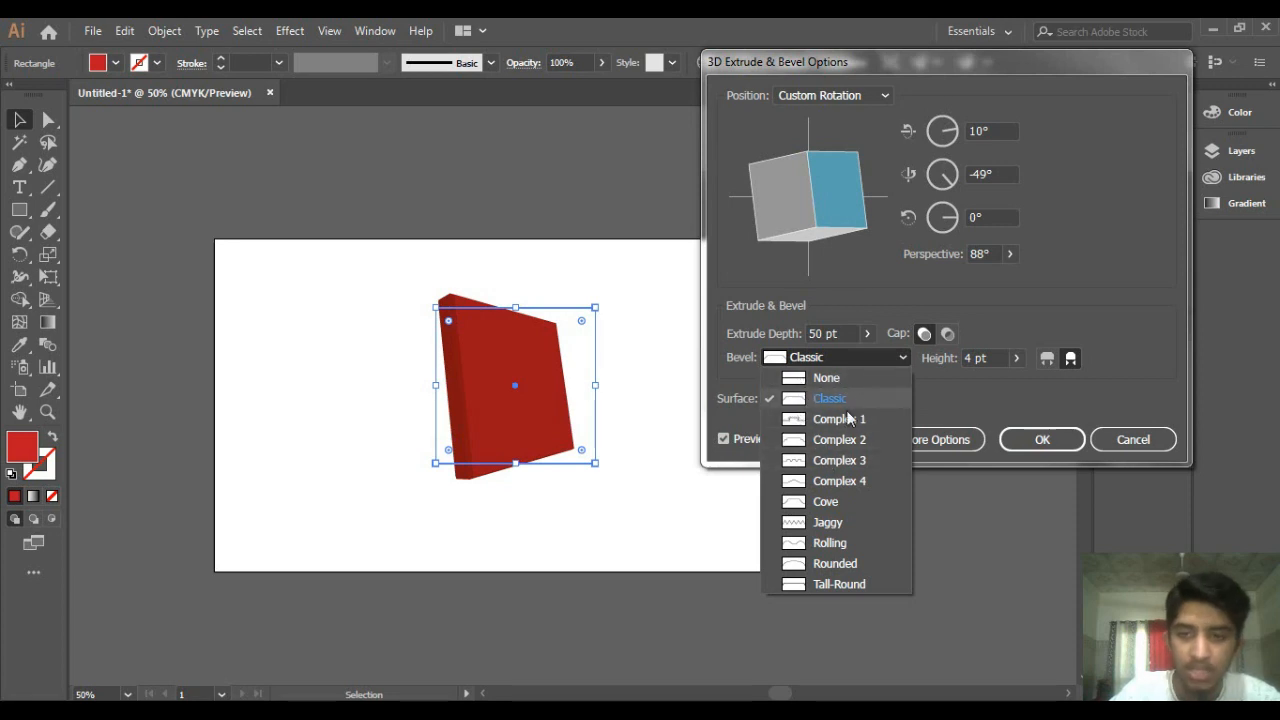
pyautogui.click(790, 418)
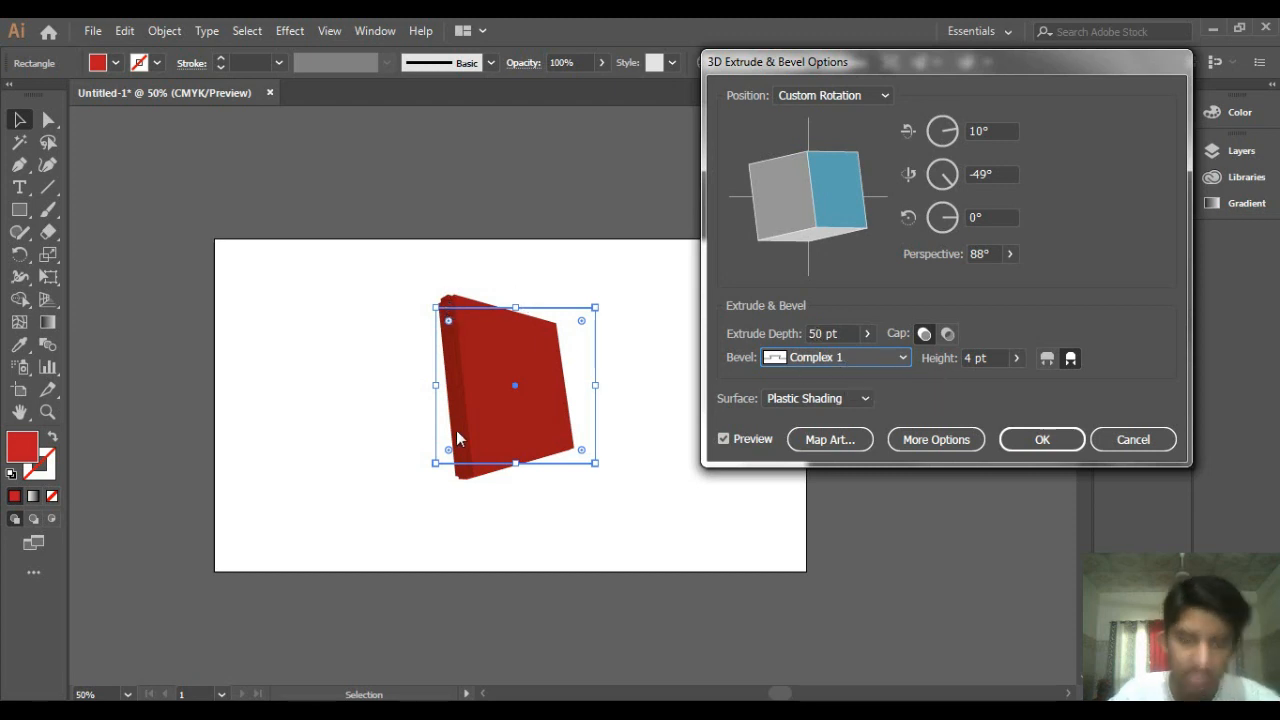
pyautogui.click(828, 361)
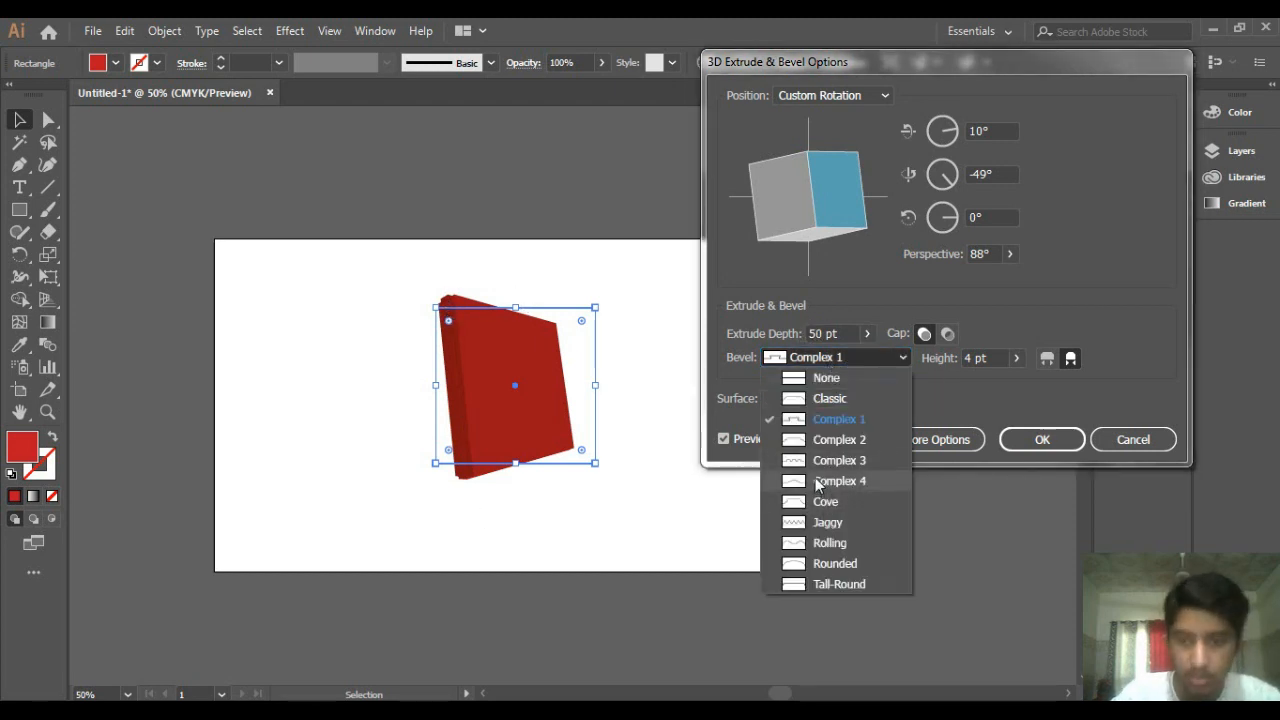
pyautogui.click(804, 462)
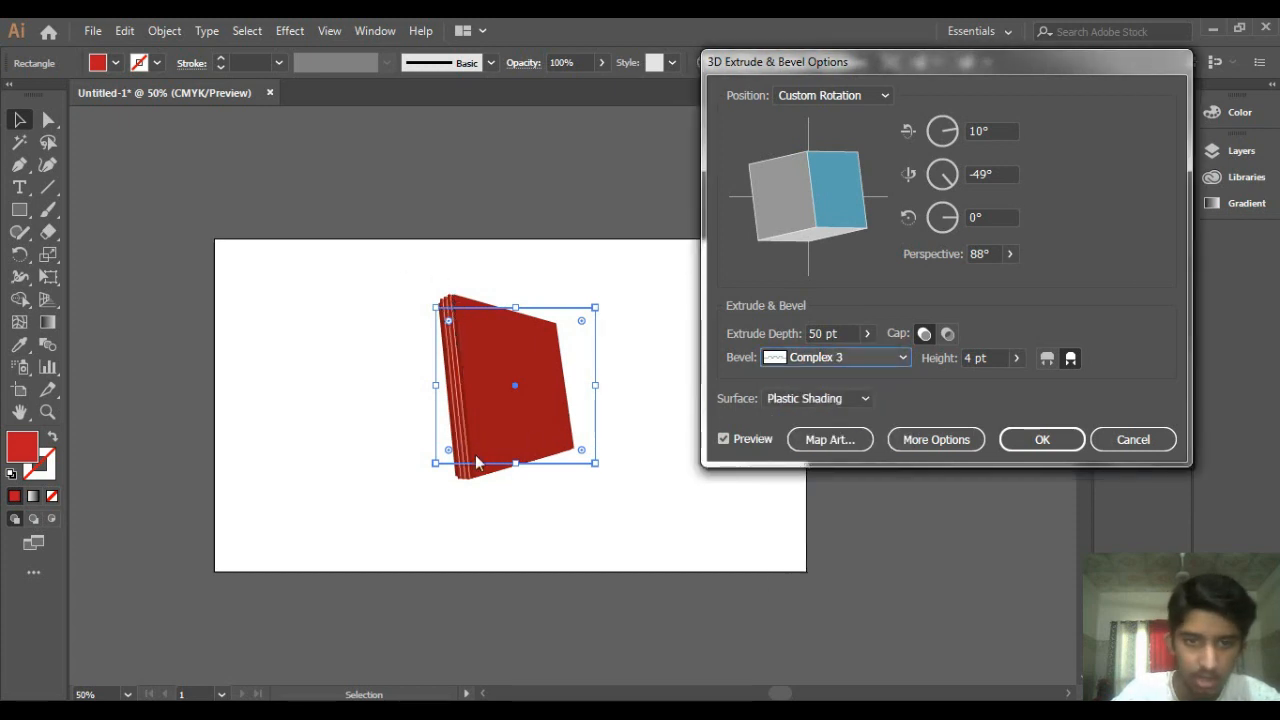
pyautogui.click(811, 362)
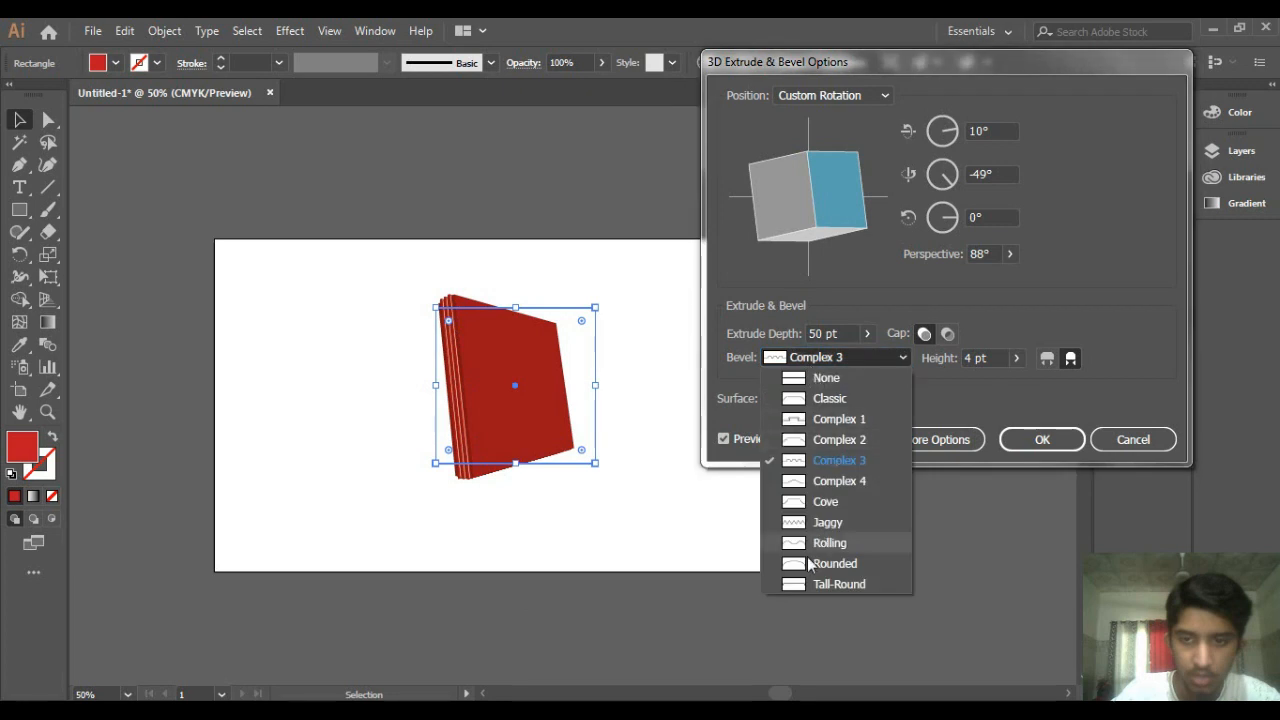
pyautogui.click(816, 524)
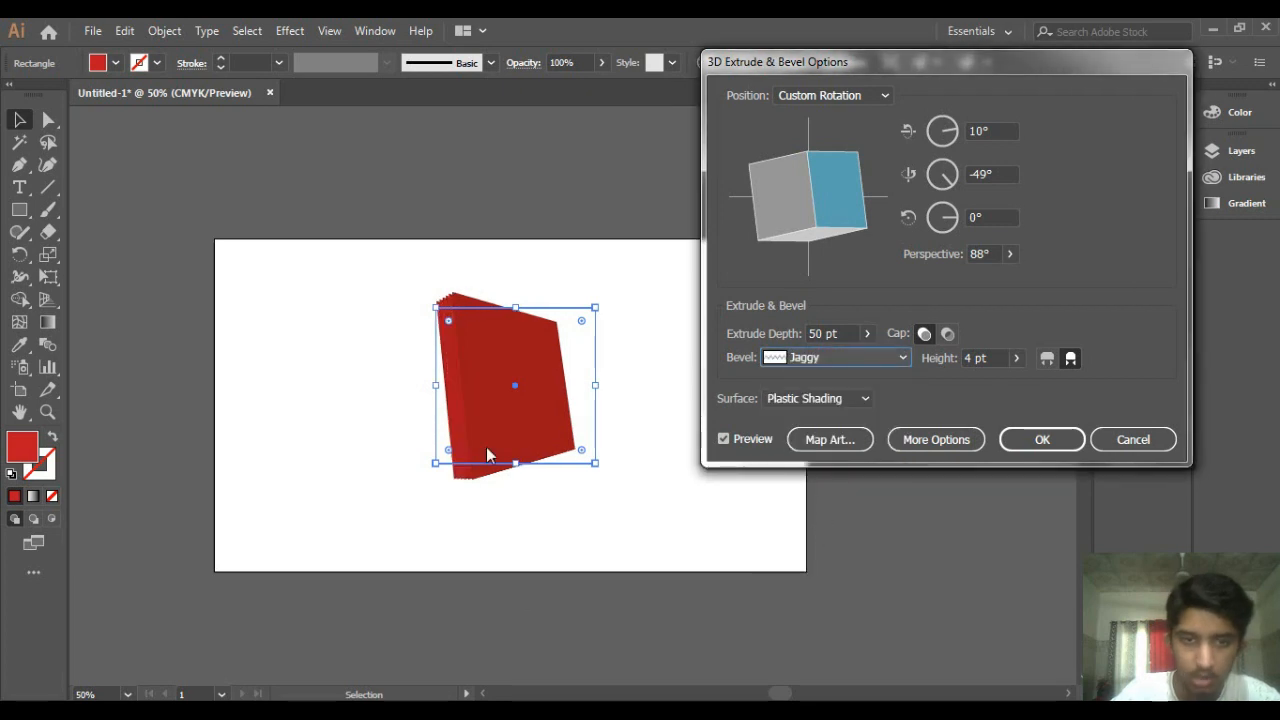
pyautogui.click(841, 364)
pyautogui.click(850, 585)
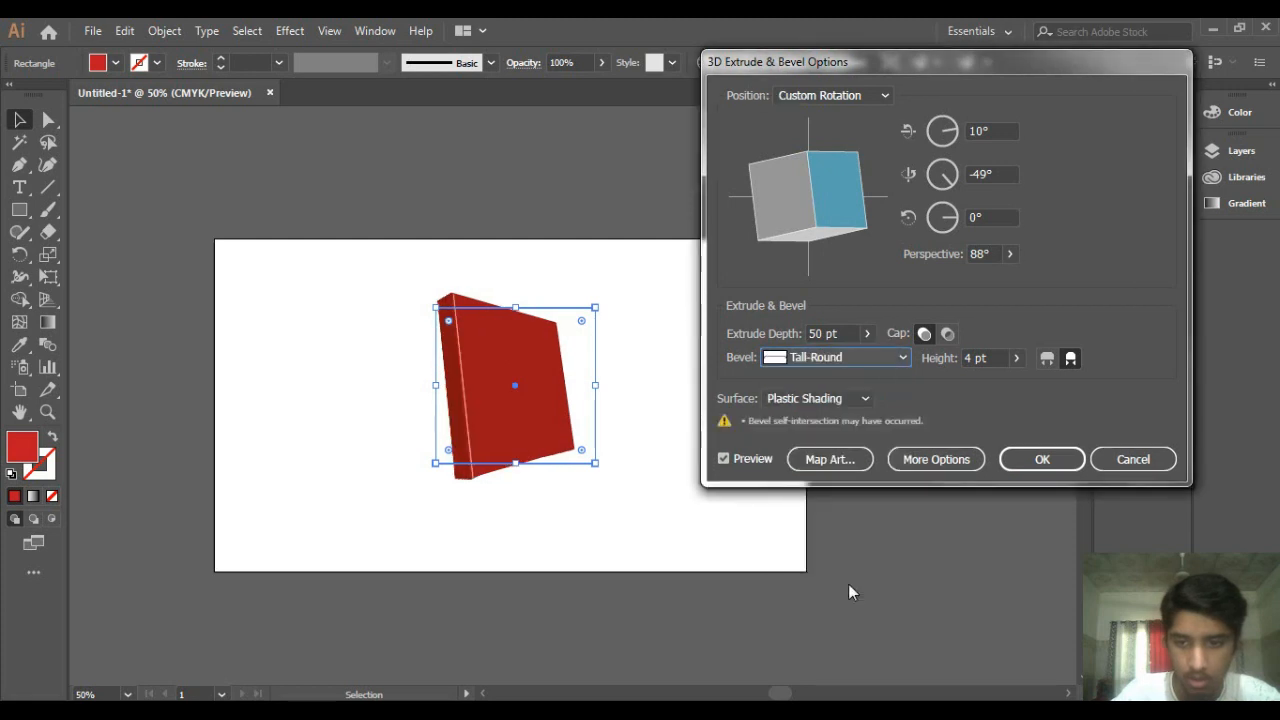
pyautogui.click(845, 358)
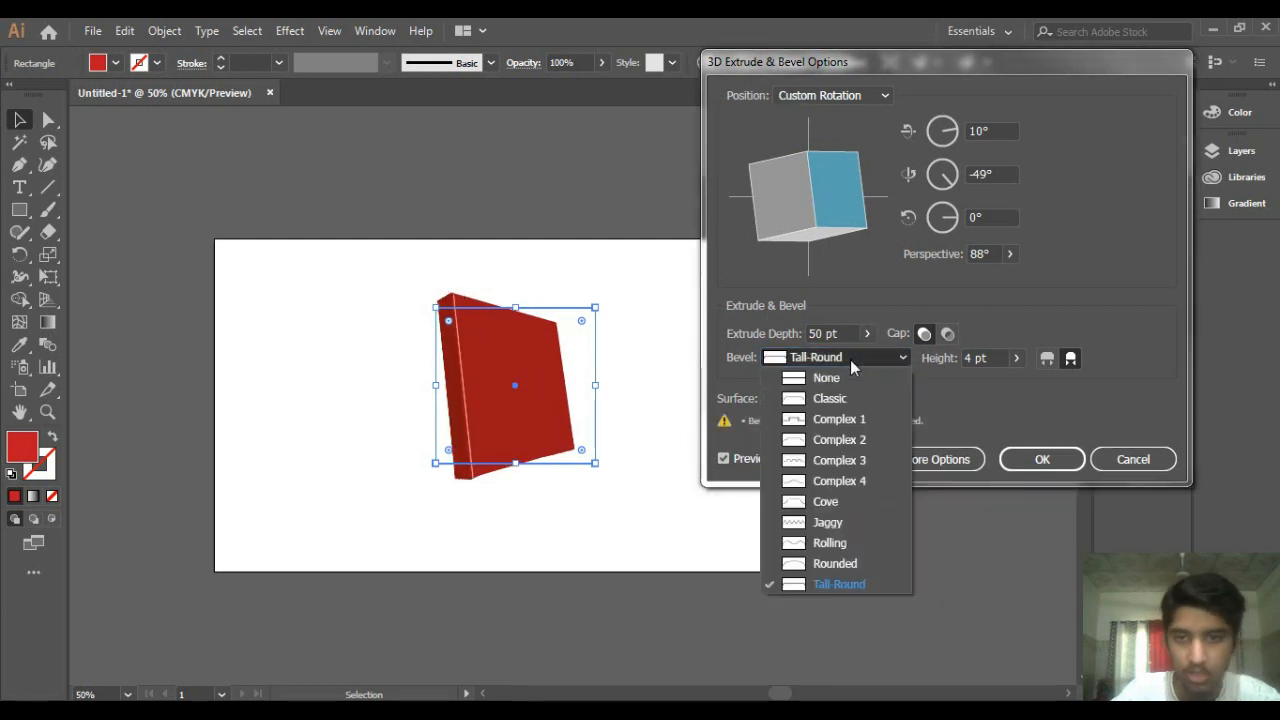
pyautogui.click(791, 378)
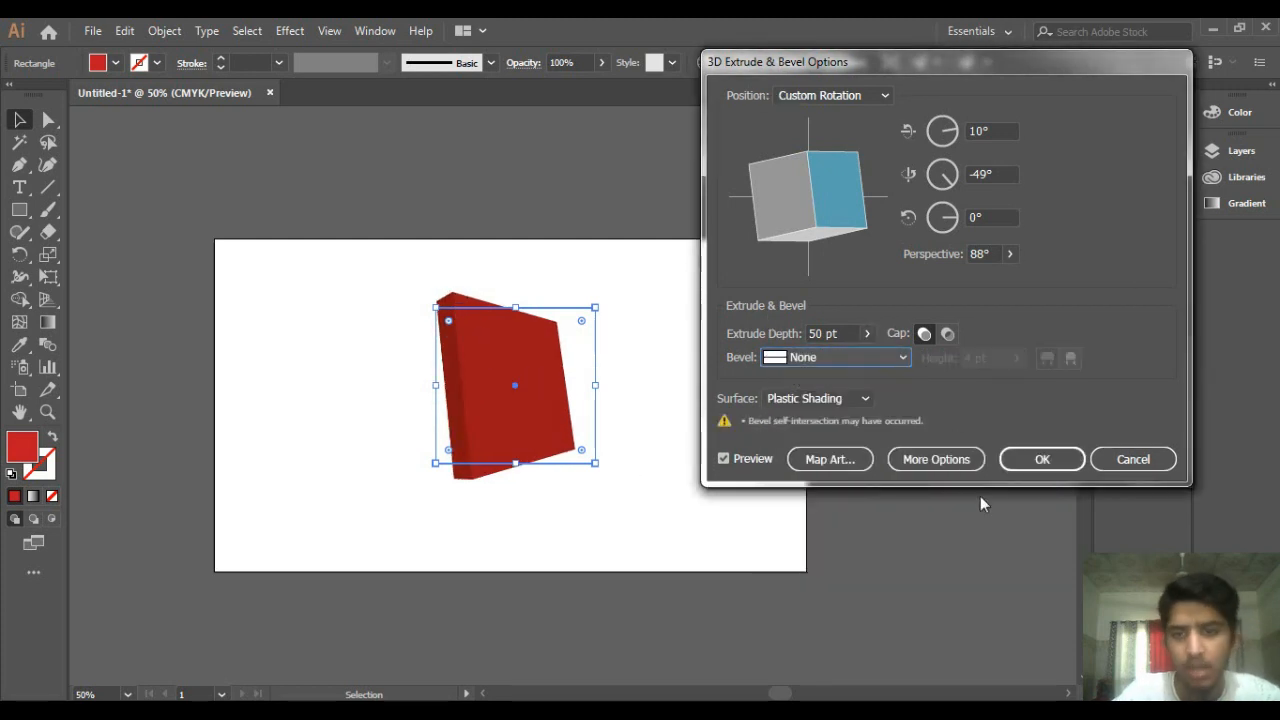
# Step: Show the additional surface lighting options and move the light around the shading sphere, leaving it at the sphere's left edge
pyautogui.moveTo(951, 56); pyautogui.dragTo(950, 39)
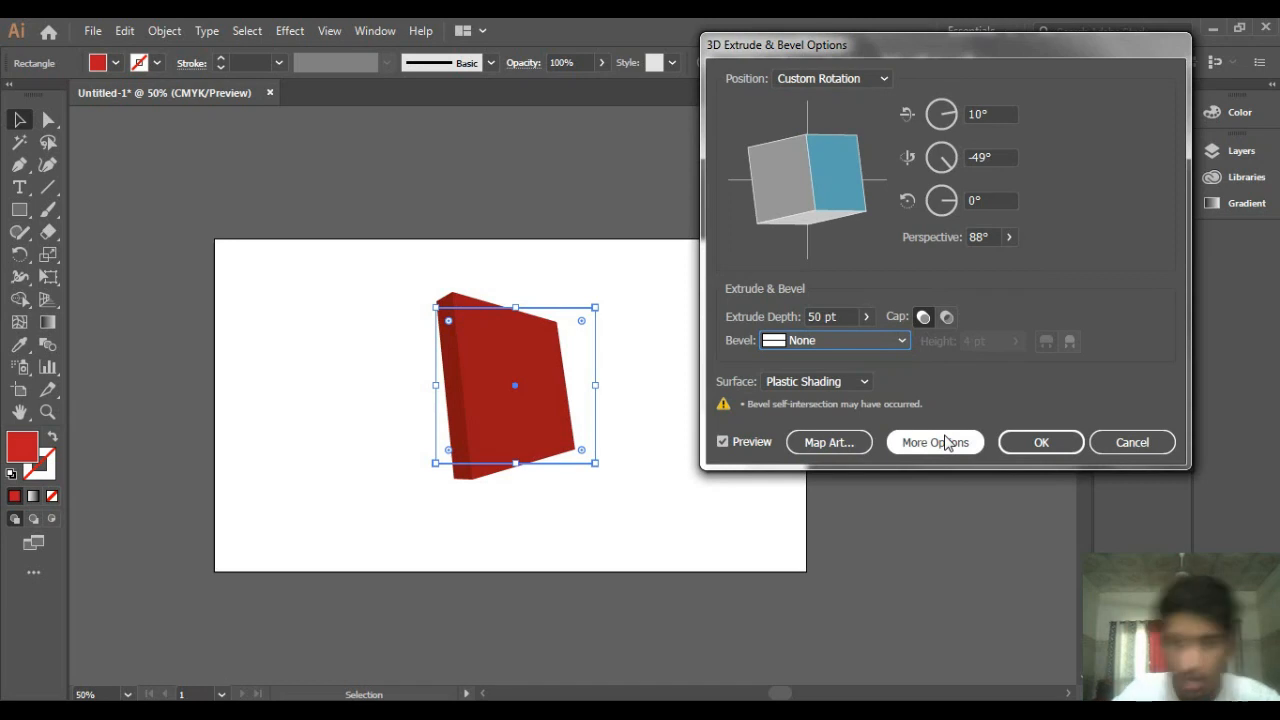
pyautogui.click(933, 443)
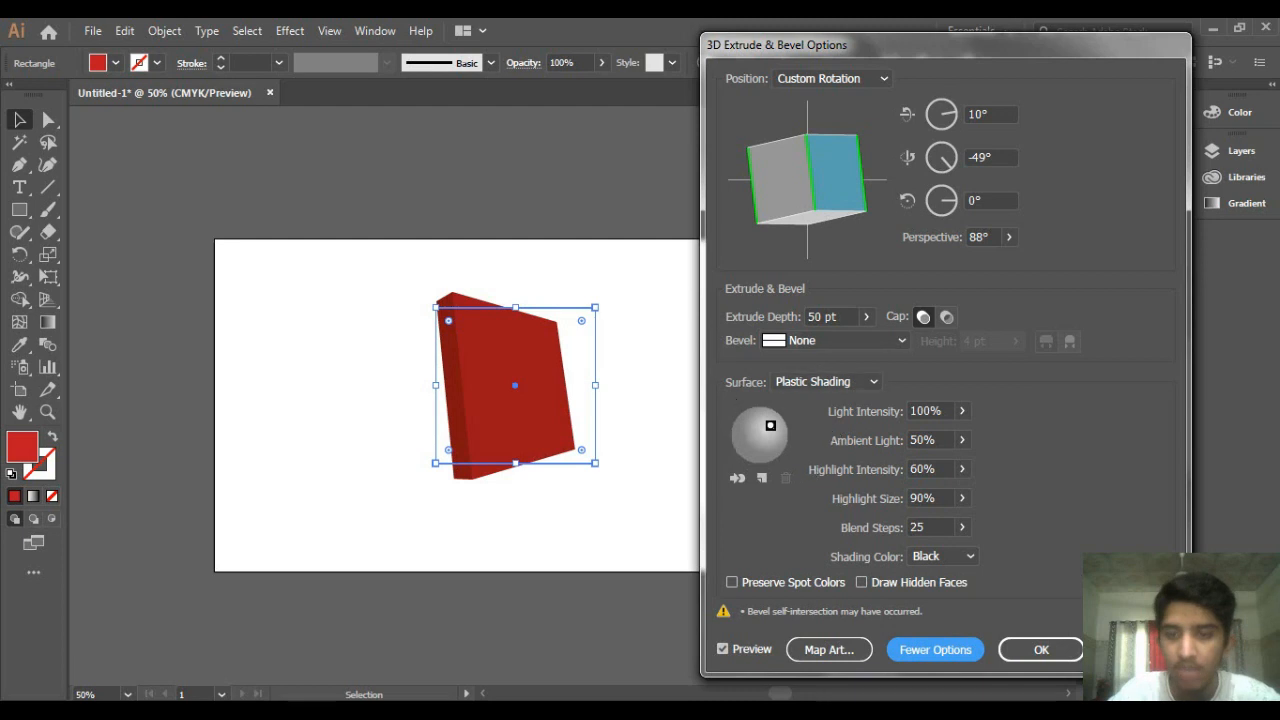
pyautogui.moveTo(774, 428); pyautogui.dragTo(755, 432)
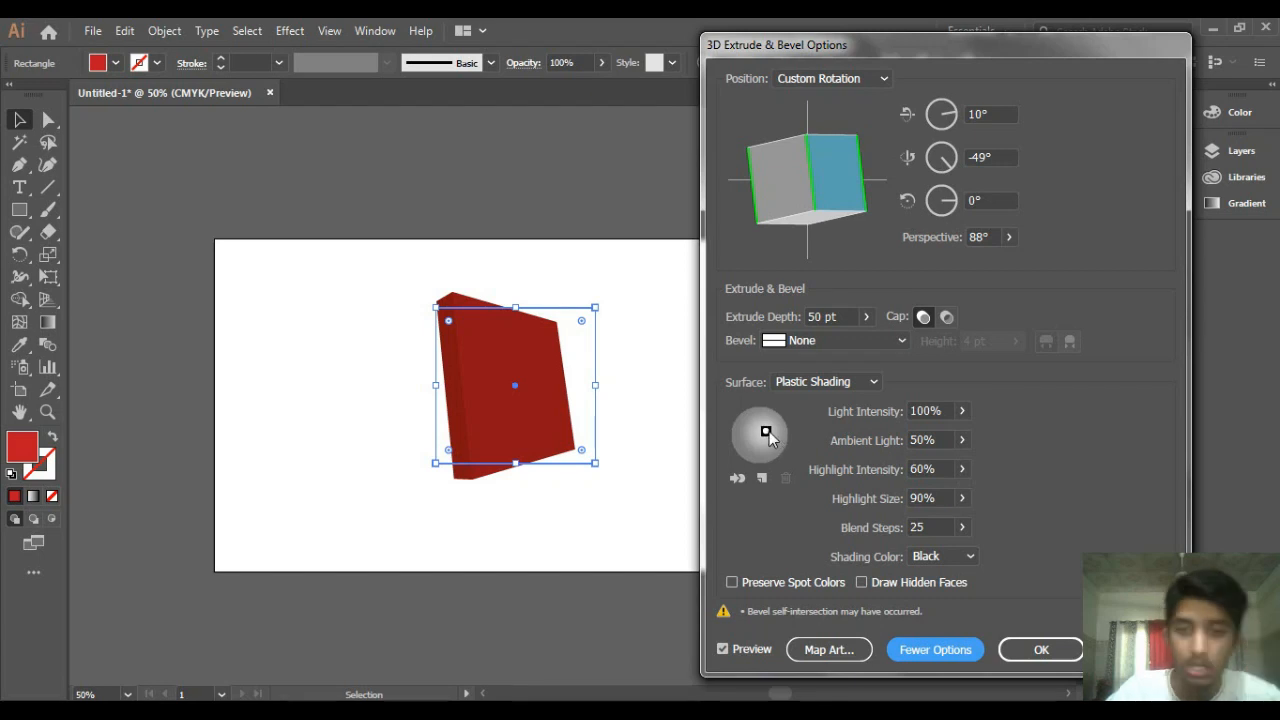
pyautogui.moveTo(767, 430)
pyautogui.mouseDown()
pyautogui.moveTo(750, 433)
pyautogui.moveTo(776, 426)
pyautogui.moveTo(793, 450)
pyautogui.moveTo(787, 439)
pyautogui.mouseUp()
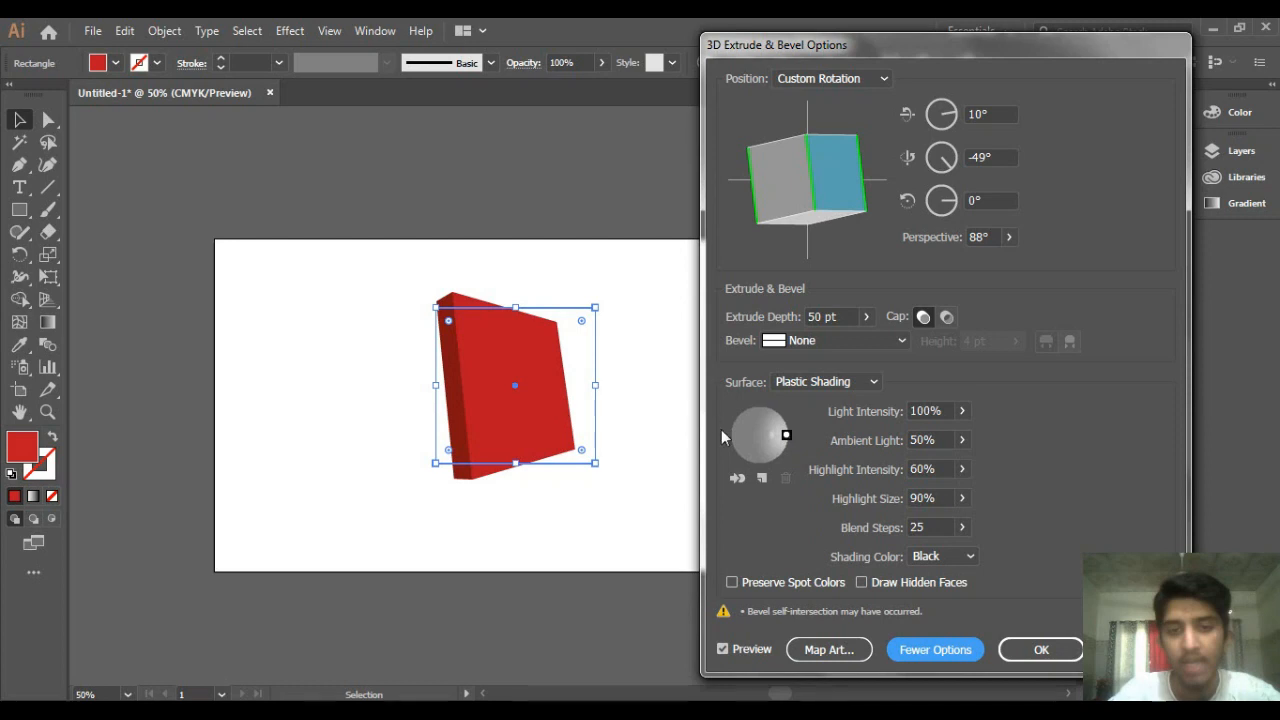
pyautogui.moveTo(787, 436)
pyautogui.mouseDown()
pyautogui.moveTo(764, 437)
pyautogui.moveTo(806, 435)
pyautogui.mouseUp()
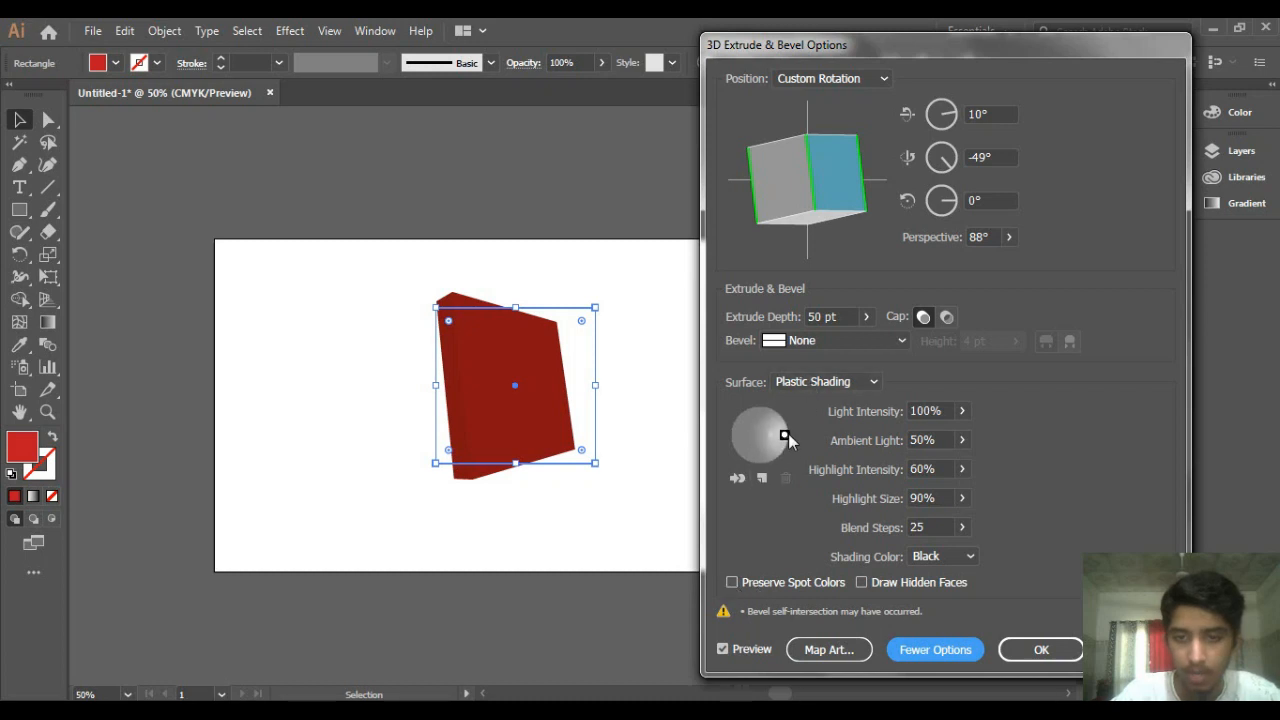
pyautogui.click(788, 435)
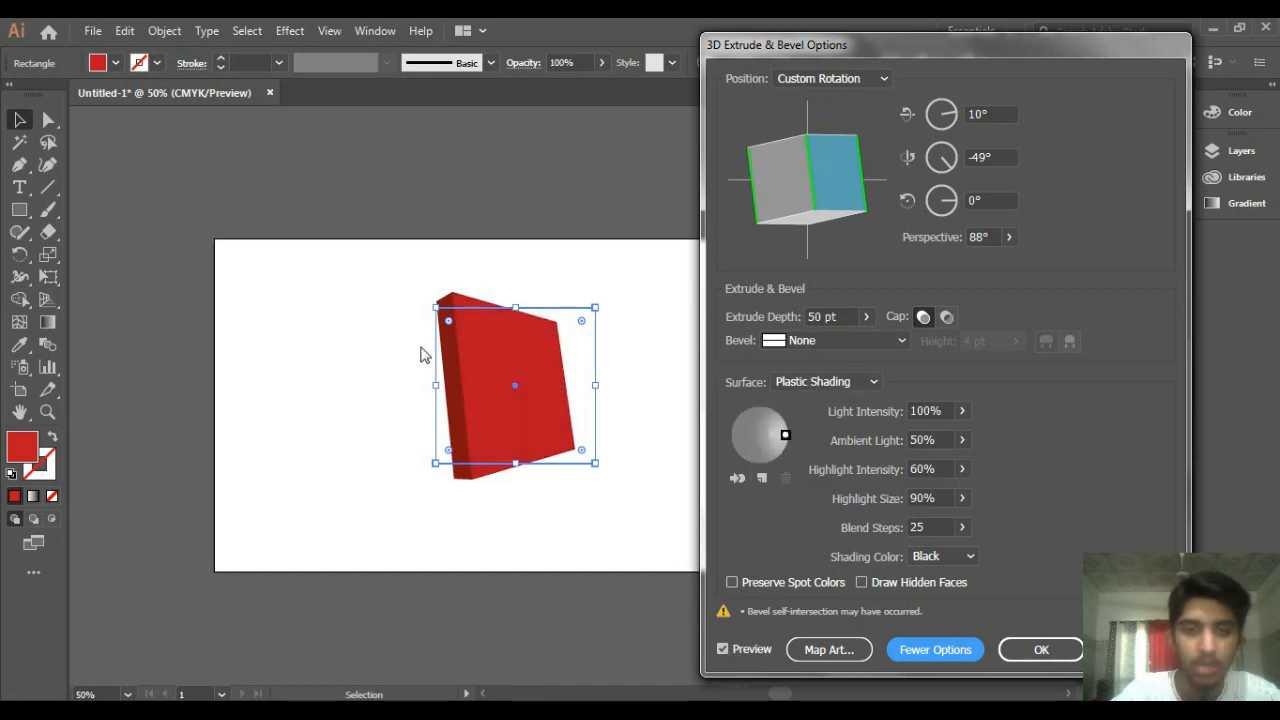
pyautogui.moveTo(780, 434); pyautogui.dragTo(762, 410)
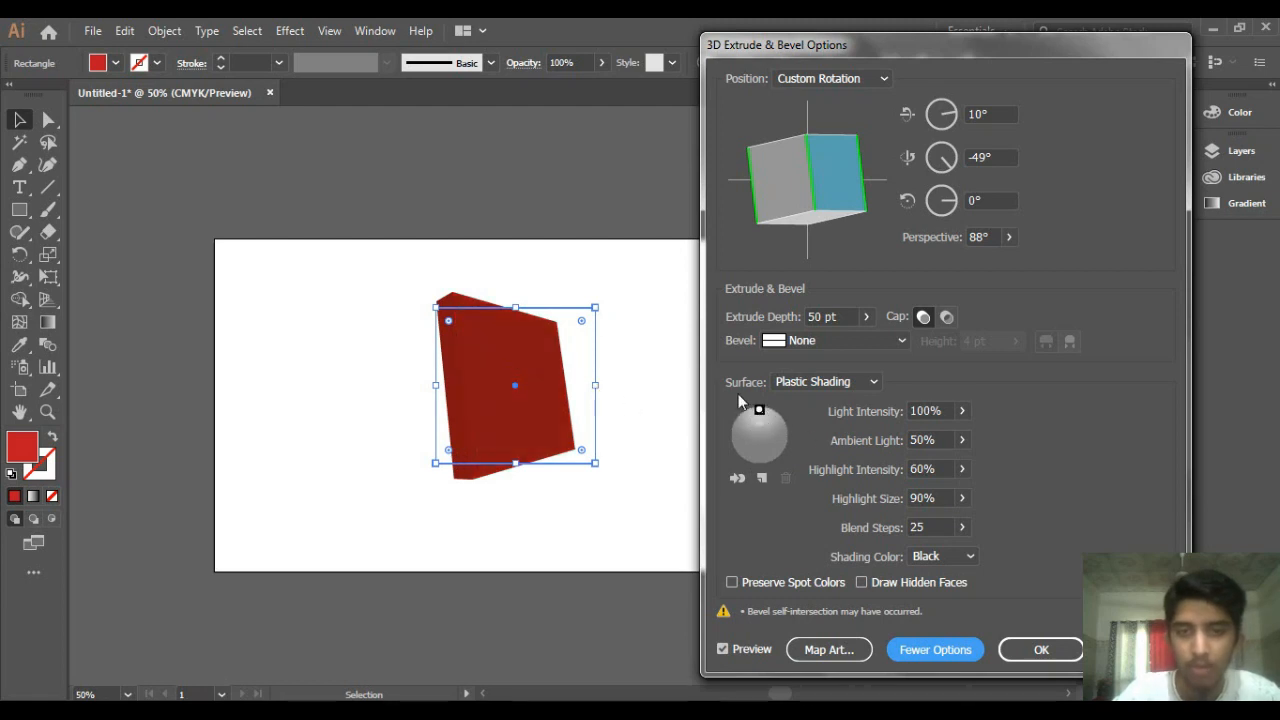
pyautogui.moveTo(743, 414)
pyautogui.mouseDown()
pyautogui.moveTo(716, 443)
pyautogui.moveTo(731, 437)
pyautogui.mouseUp()
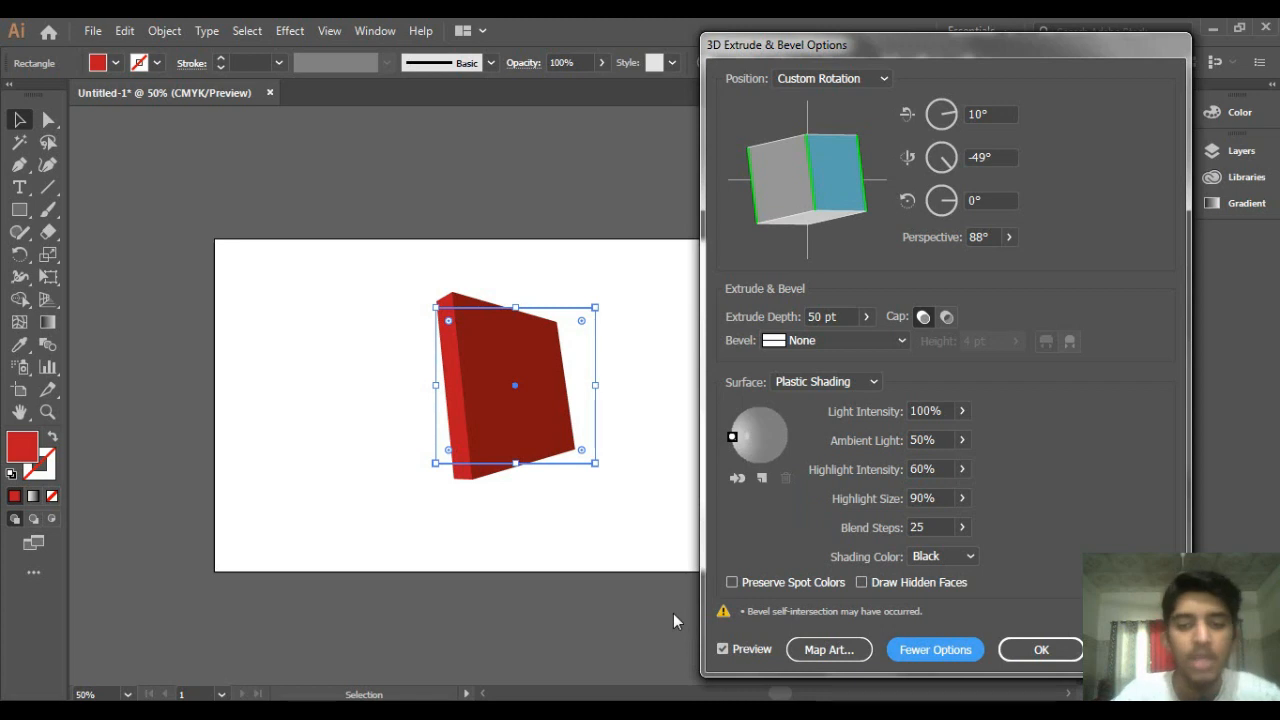
# Step: Add a second light at the right edge of the shading sphere and reduce its light intensity to 35%
pyautogui.click(762, 478)
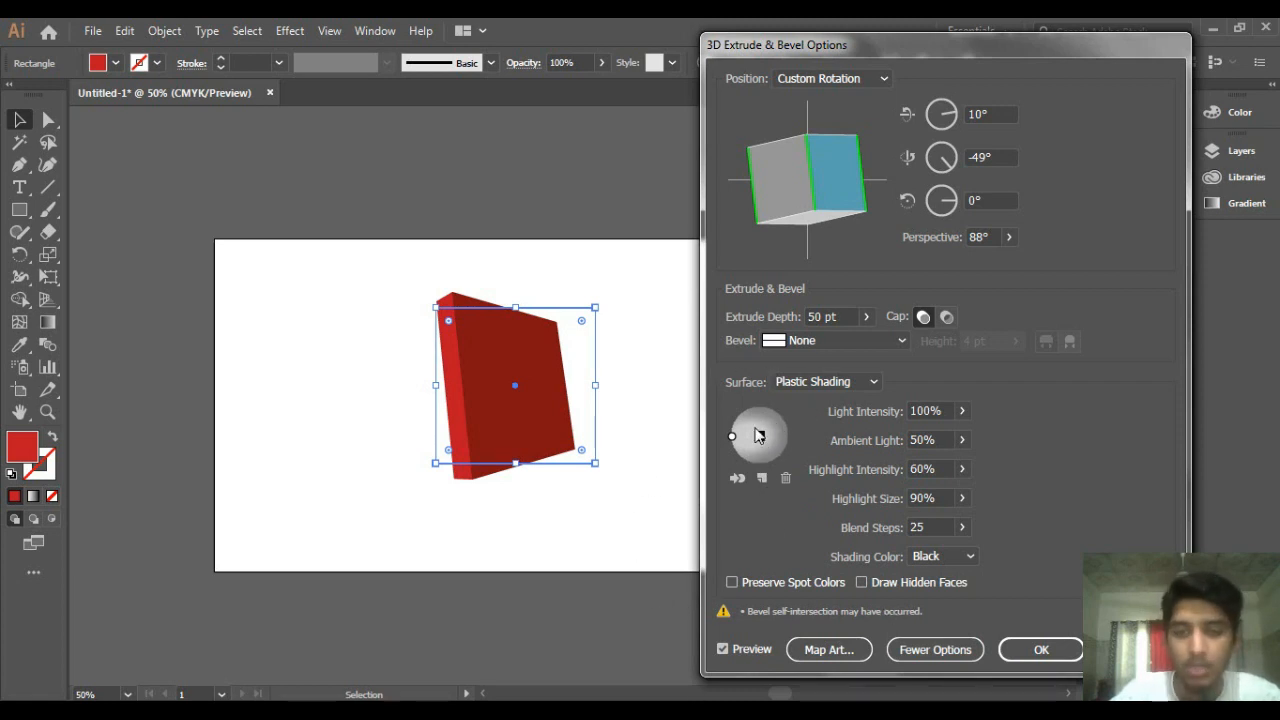
pyautogui.moveTo(762, 430)
pyautogui.mouseDown()
pyautogui.moveTo(766, 413)
pyautogui.moveTo(789, 434)
pyautogui.mouseUp()
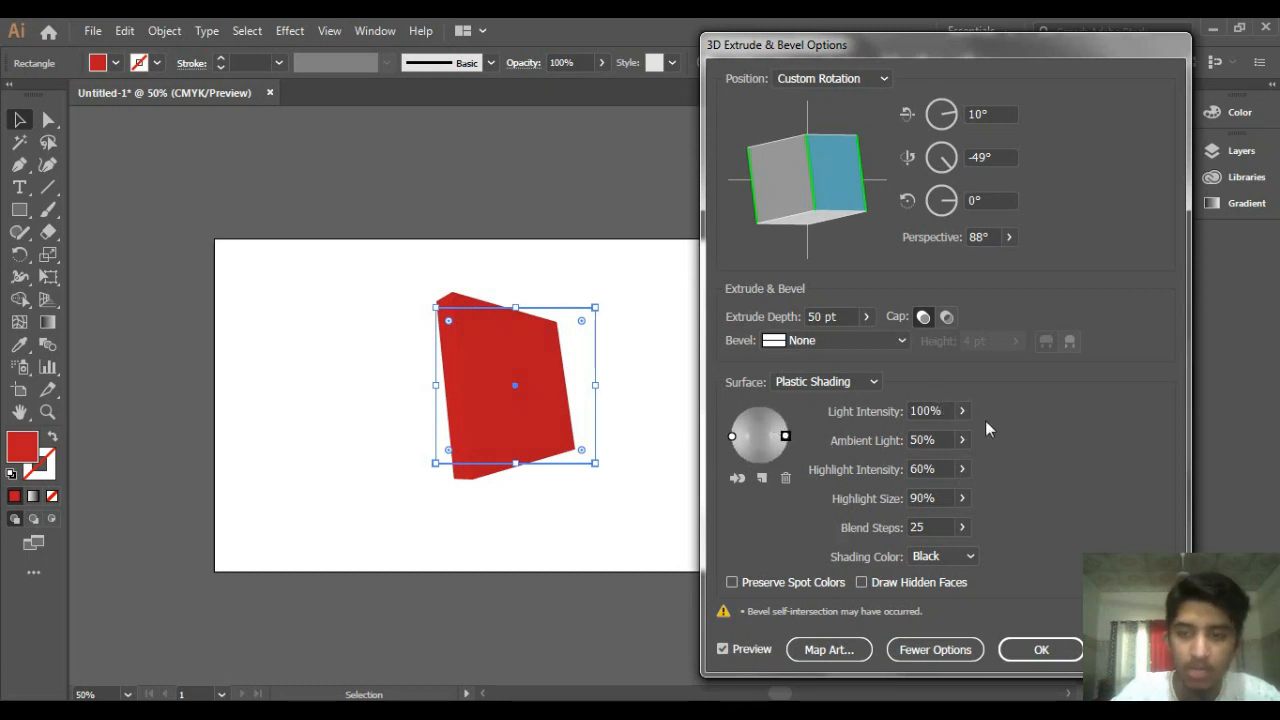
pyautogui.click(961, 440)
pyautogui.moveTo(958, 438); pyautogui.dragTo(920, 438)
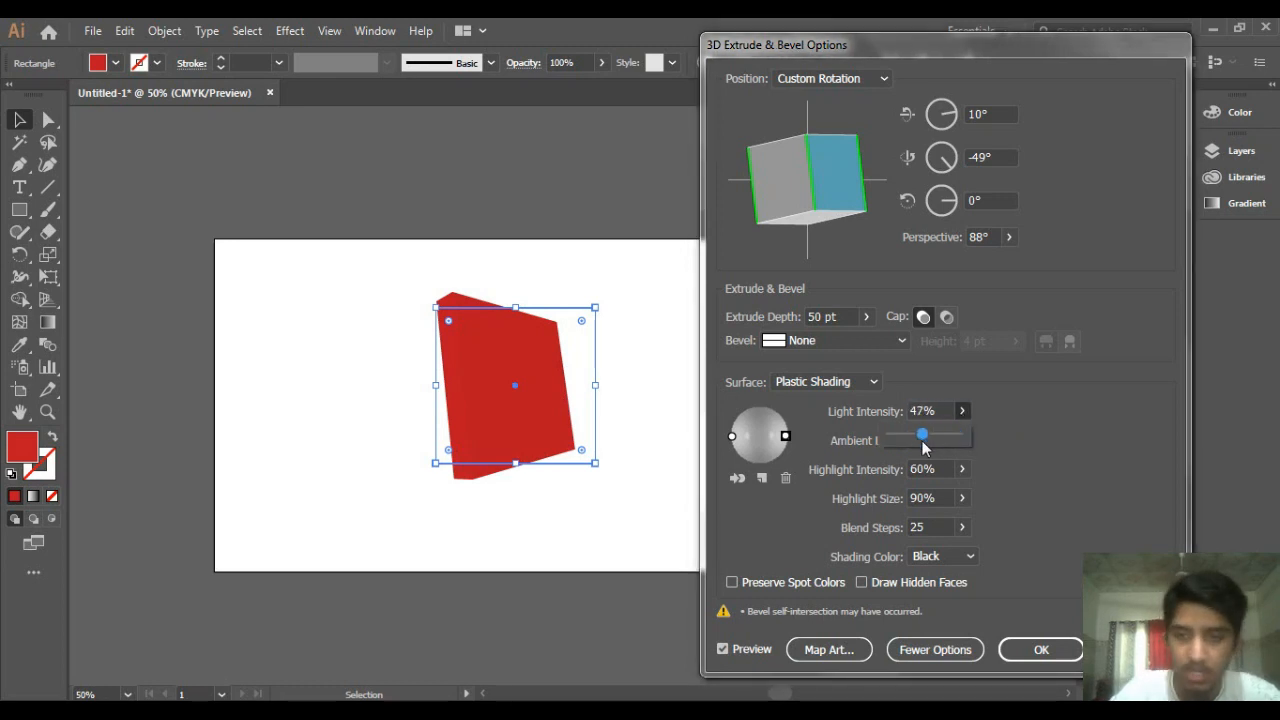
pyautogui.press('Return')
pyautogui.click(961, 411)
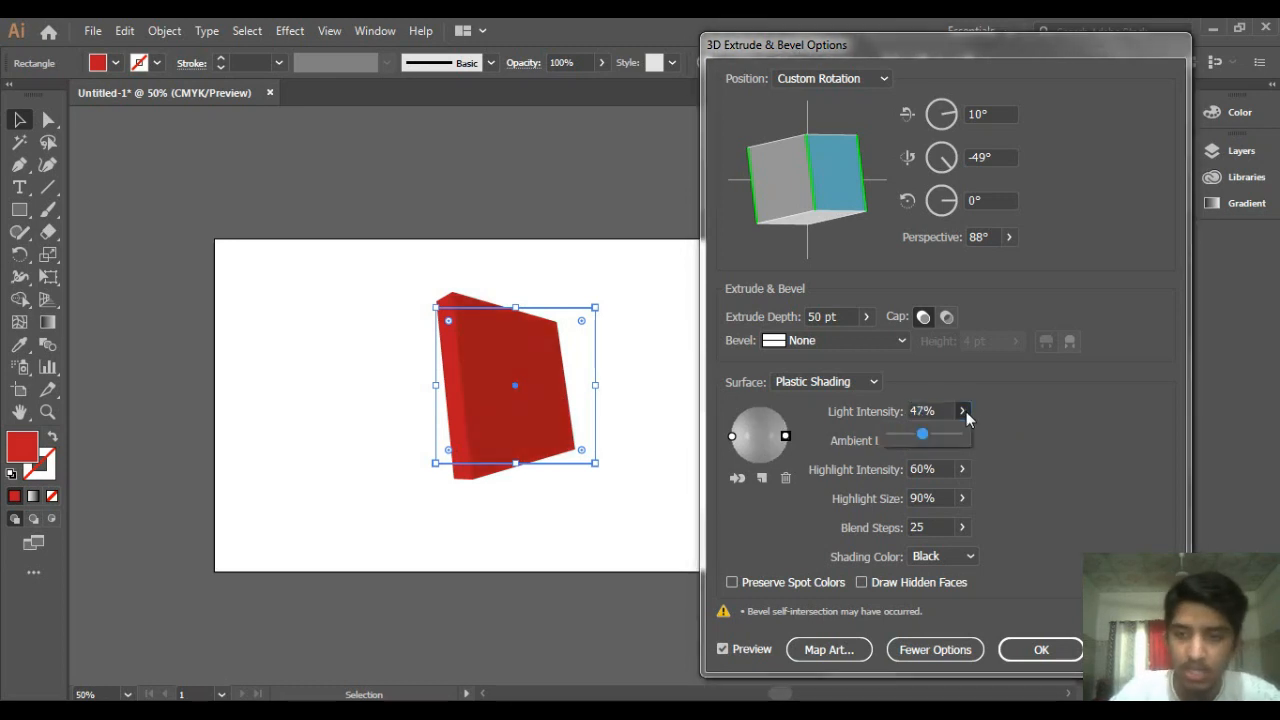
pyautogui.moveTo(925, 438); pyautogui.dragTo(914, 441)
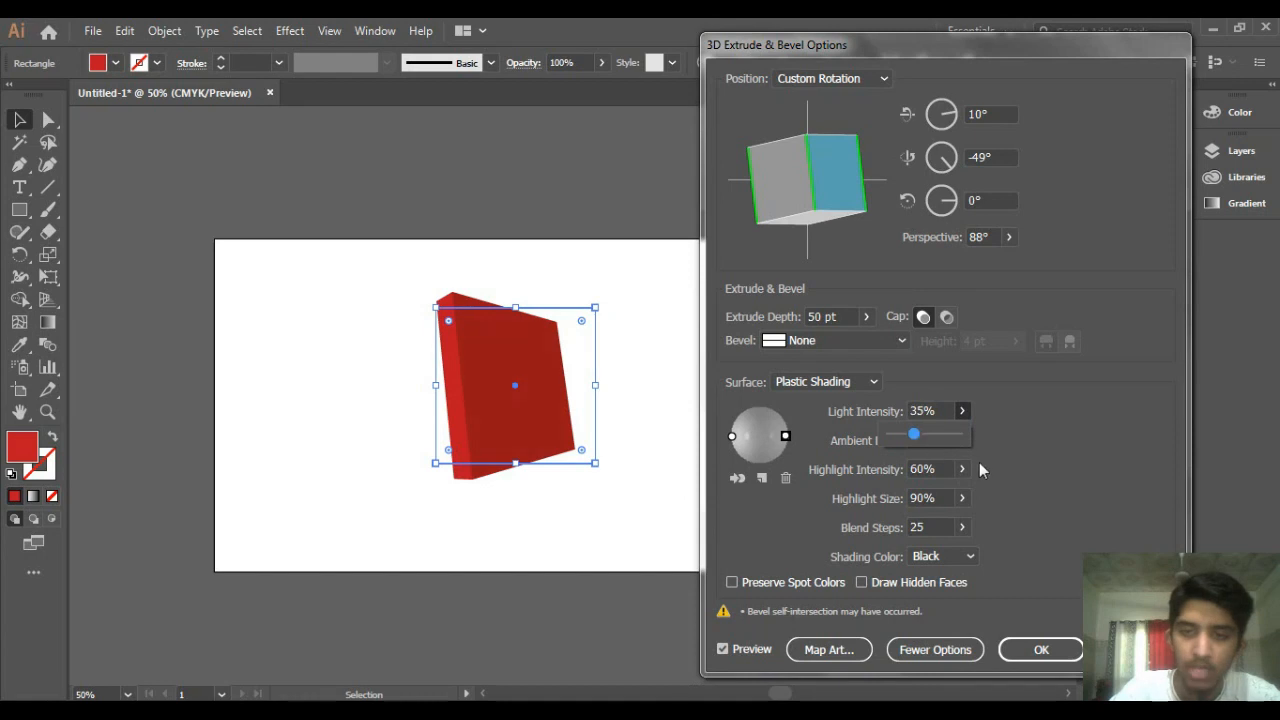
pyautogui.press('Return')
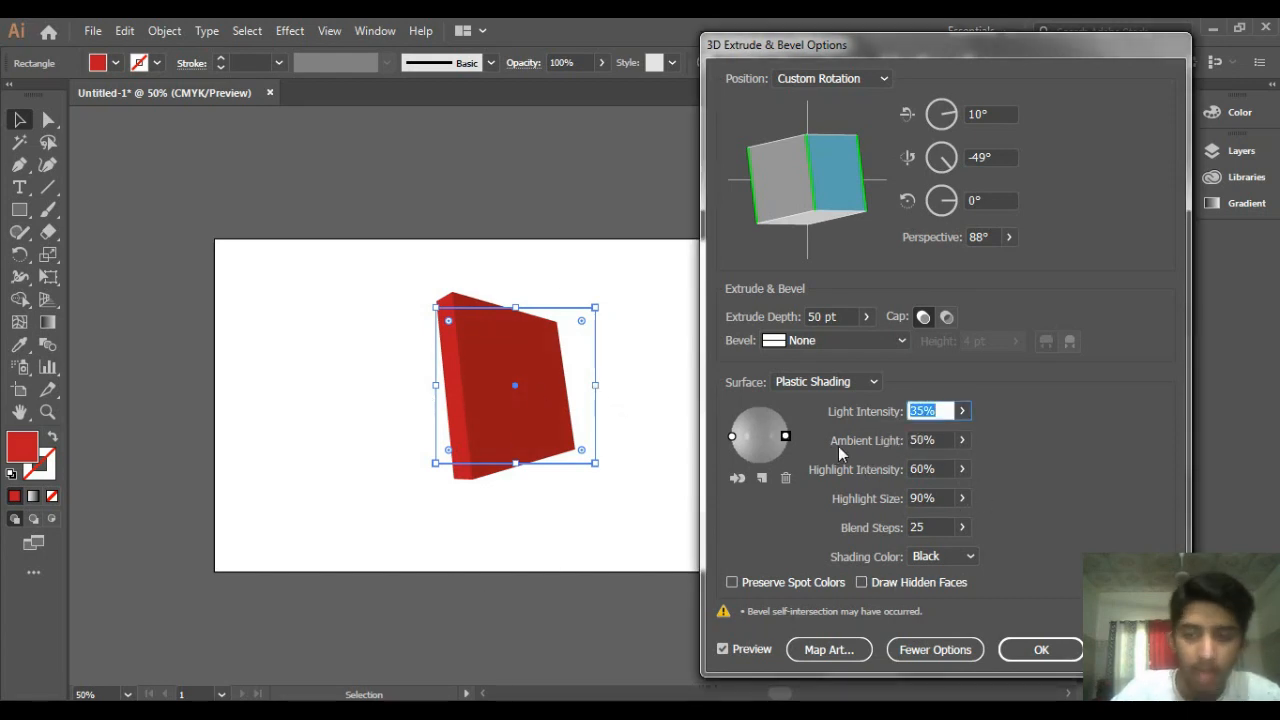
# Step: Set the ambient light to 44% and the highlight intensity to 63% for the extruded square
pyautogui.click(964, 441)
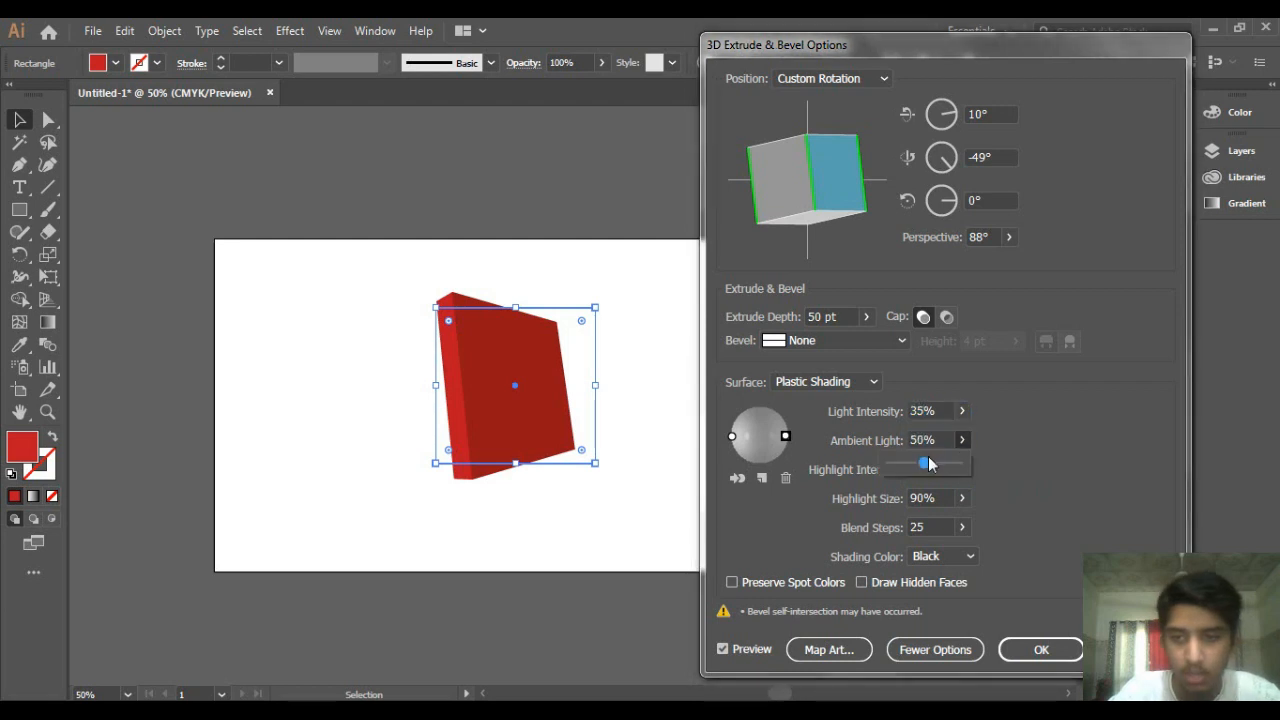
pyautogui.moveTo(926, 461)
pyautogui.mouseDown()
pyautogui.moveTo(949, 467)
pyautogui.moveTo(899, 472)
pyautogui.moveTo(921, 469)
pyautogui.mouseUp()
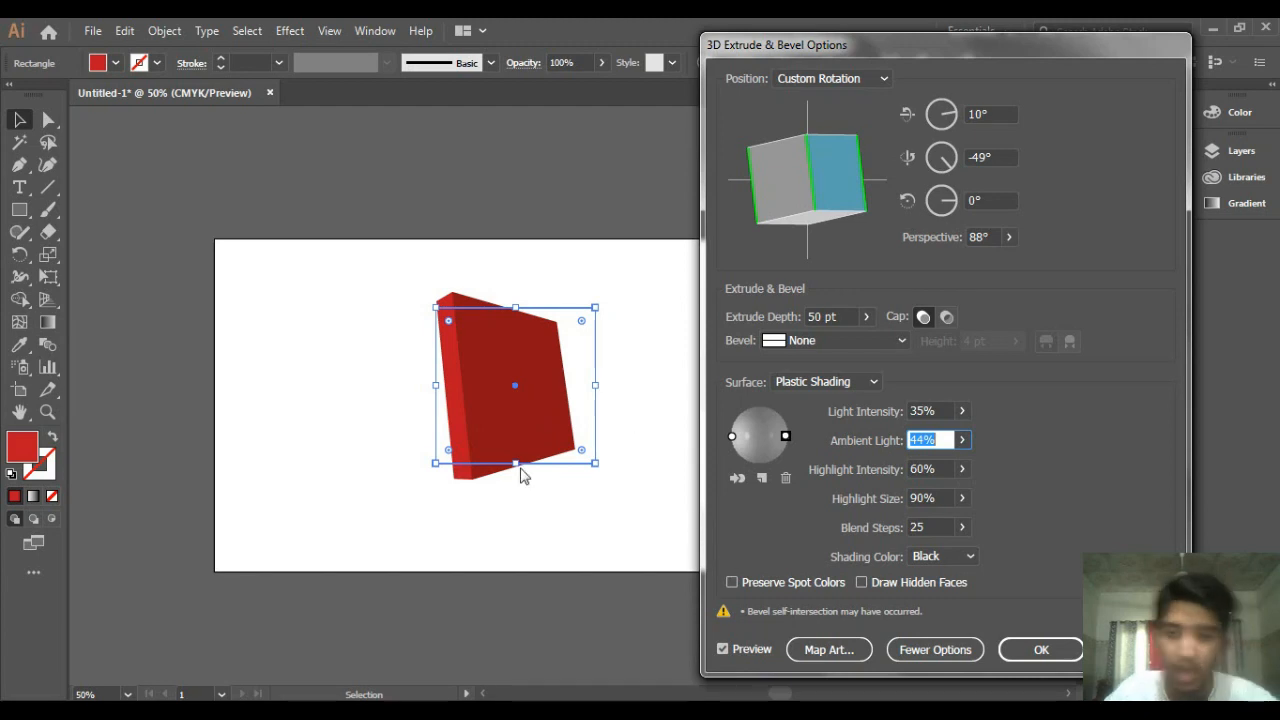
pyautogui.click(962, 469)
pyautogui.moveTo(929, 492)
pyautogui.mouseDown()
pyautogui.moveTo(945, 495)
pyautogui.moveTo(898, 508)
pyautogui.moveTo(938, 495)
pyautogui.mouseUp()
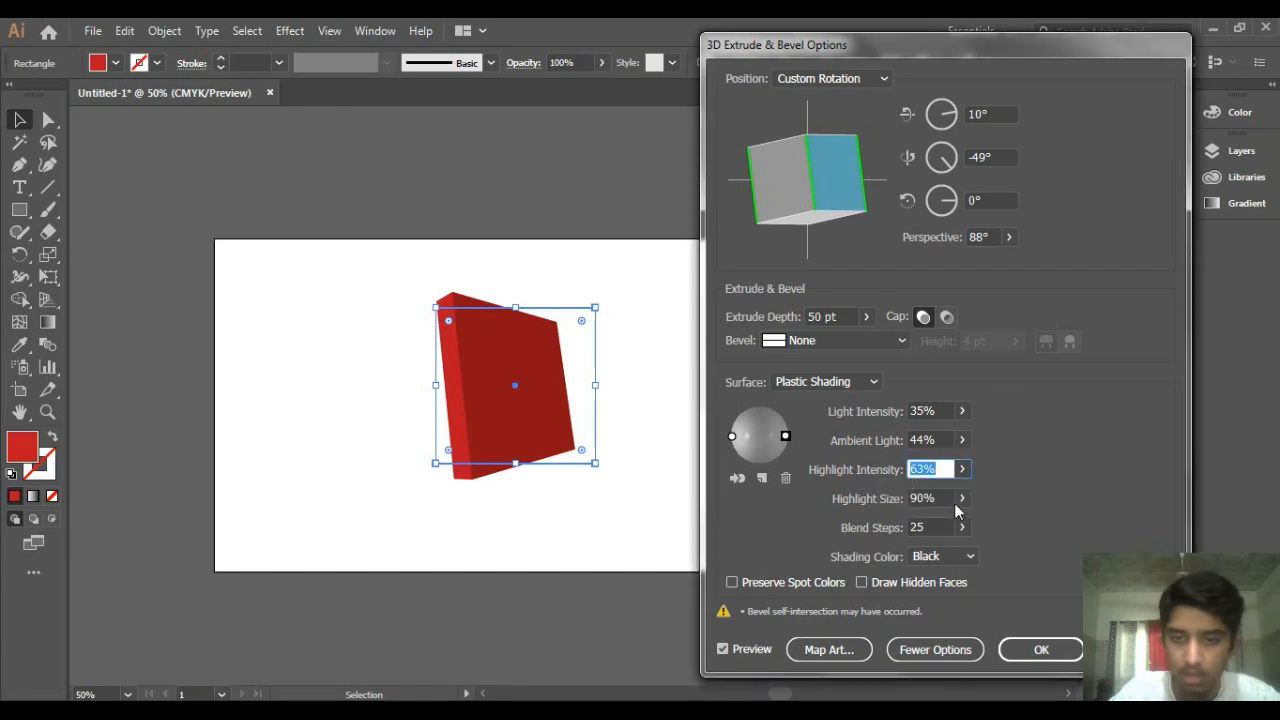
# Step: Try a highlight size of 4% on the extruded square, and set it back to 90%
pyautogui.click(960, 499)
pyautogui.moveTo(952, 522); pyautogui.dragTo(912, 534)
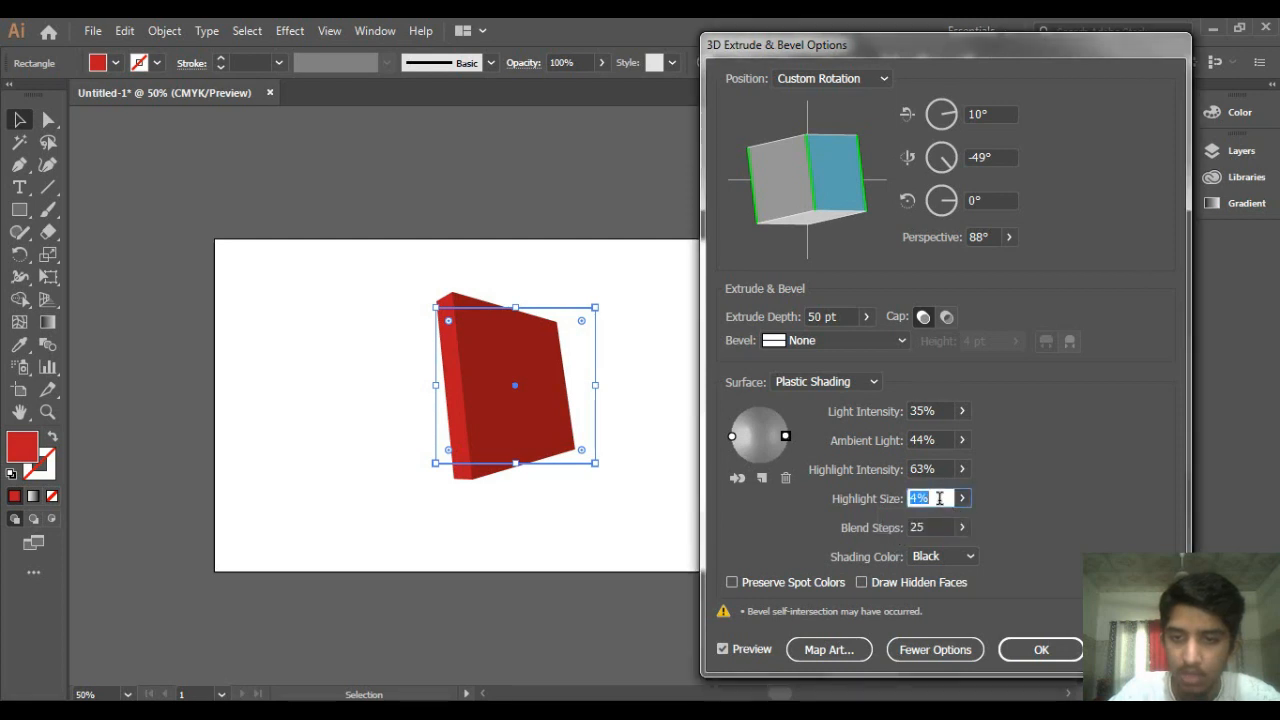
pyautogui.write('90')
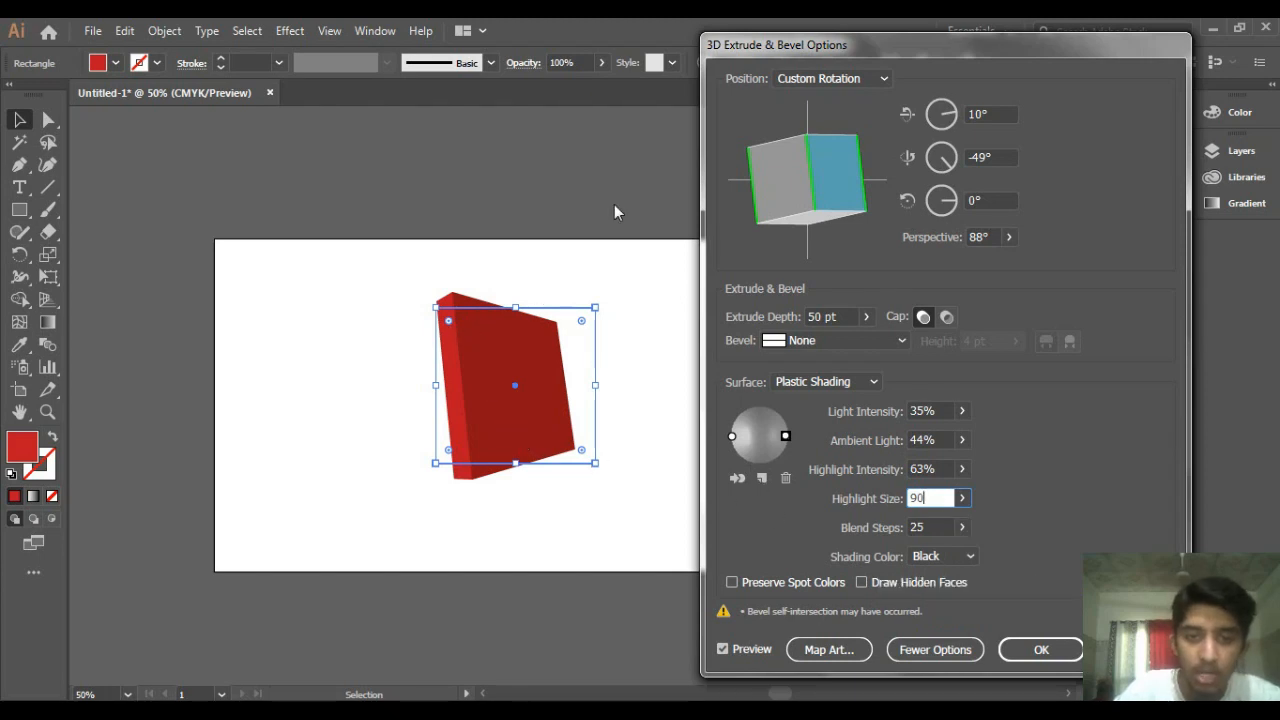
# Step: Try 121, 78 and 0 blend steps for the surface shading, and settle on 5
pyautogui.click(961, 527)
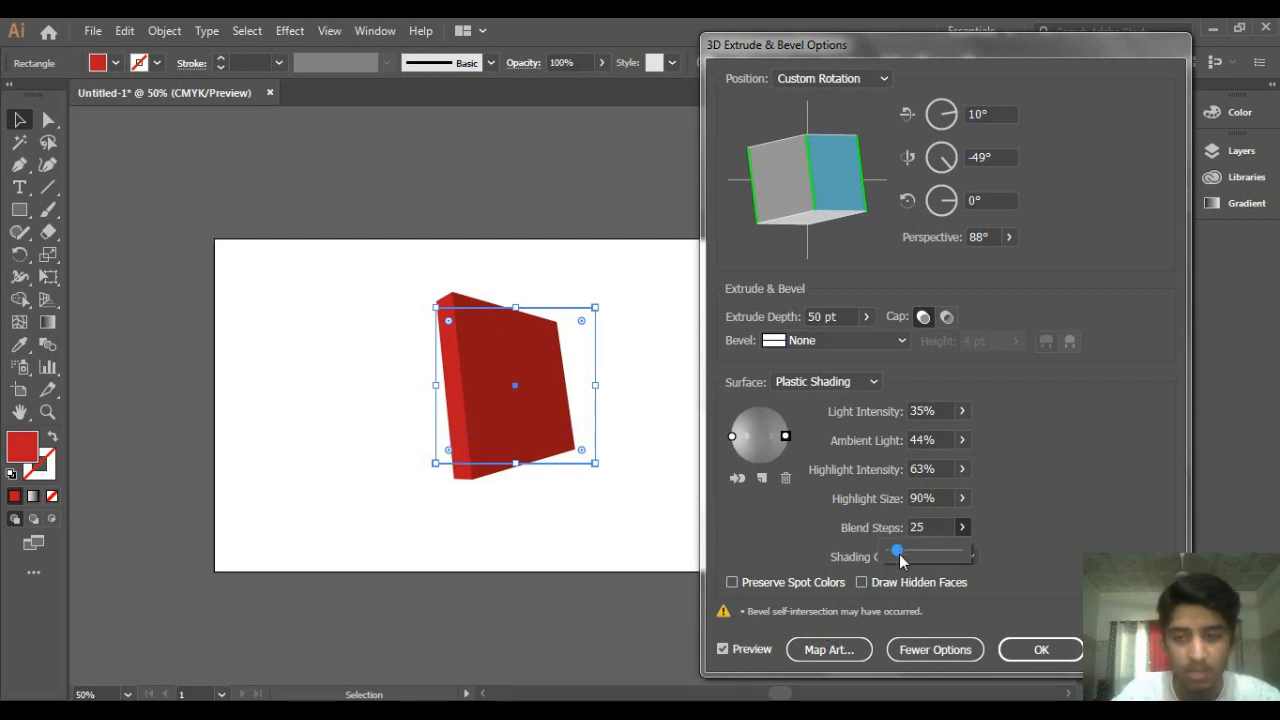
pyautogui.moveTo(898, 551); pyautogui.dragTo(922, 557)
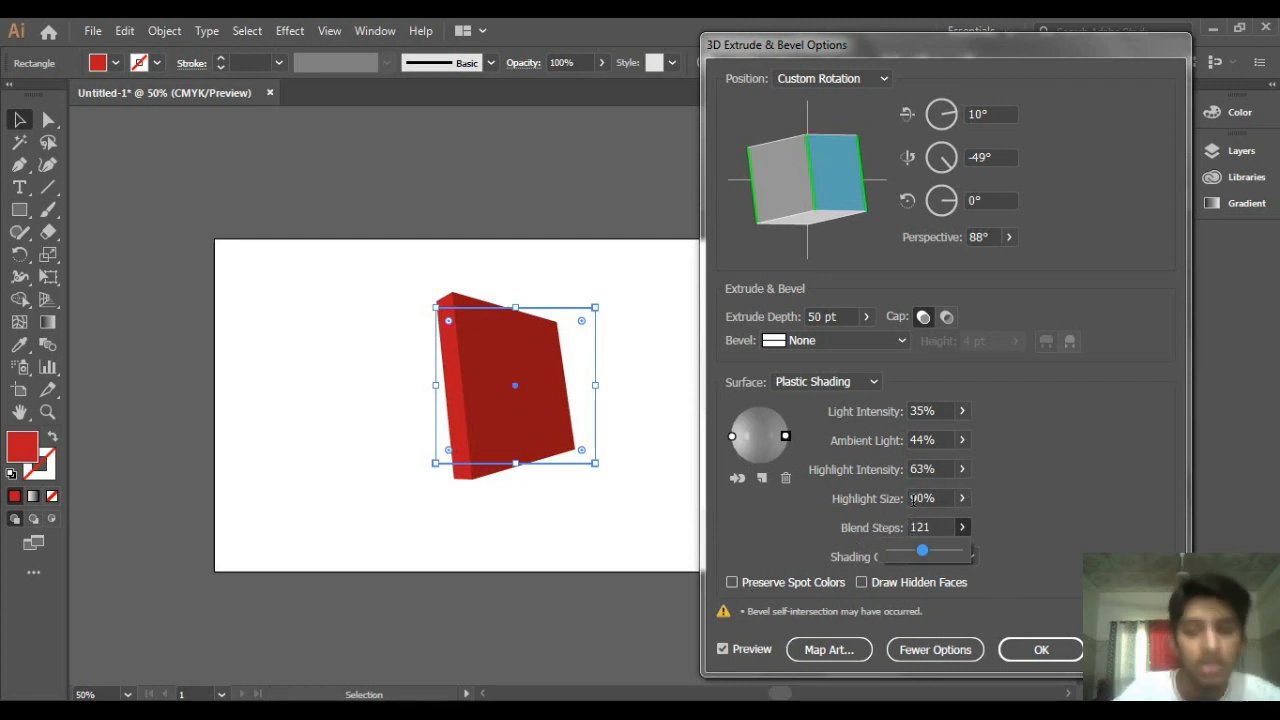
pyautogui.moveTo(923, 551); pyautogui.dragTo(912, 559)
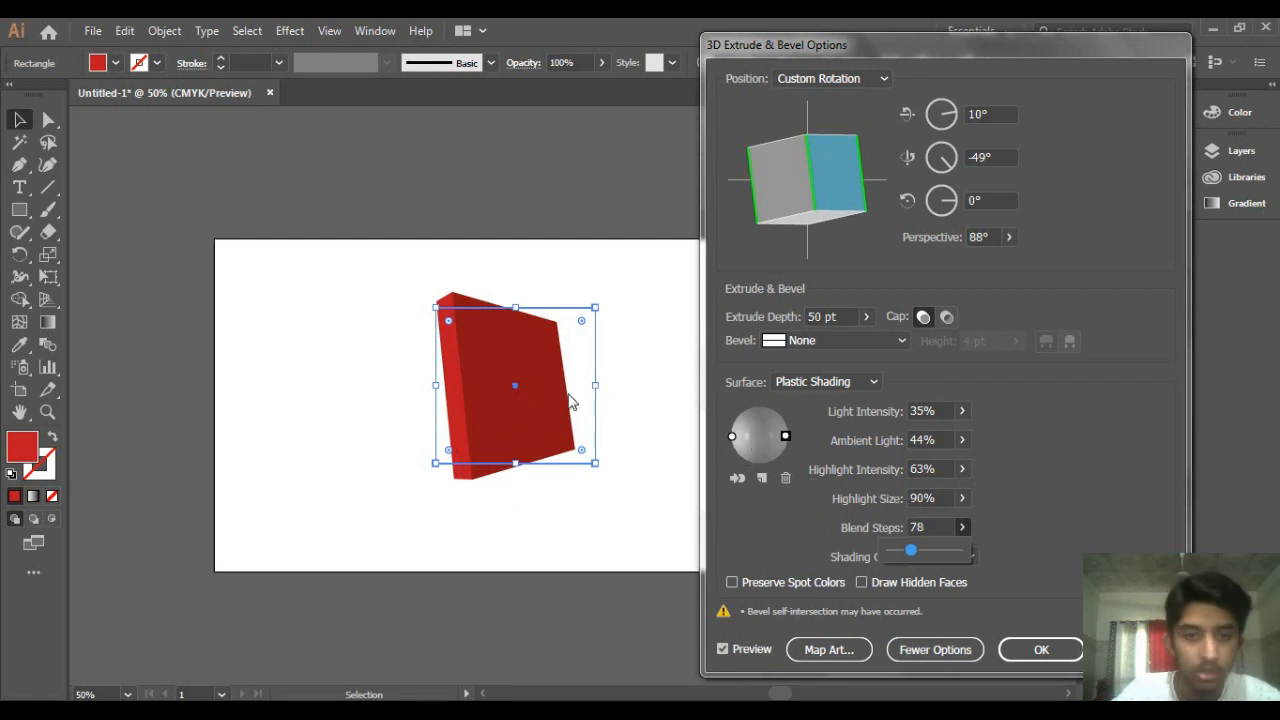
pyautogui.click(754, 533)
pyautogui.click(962, 528)
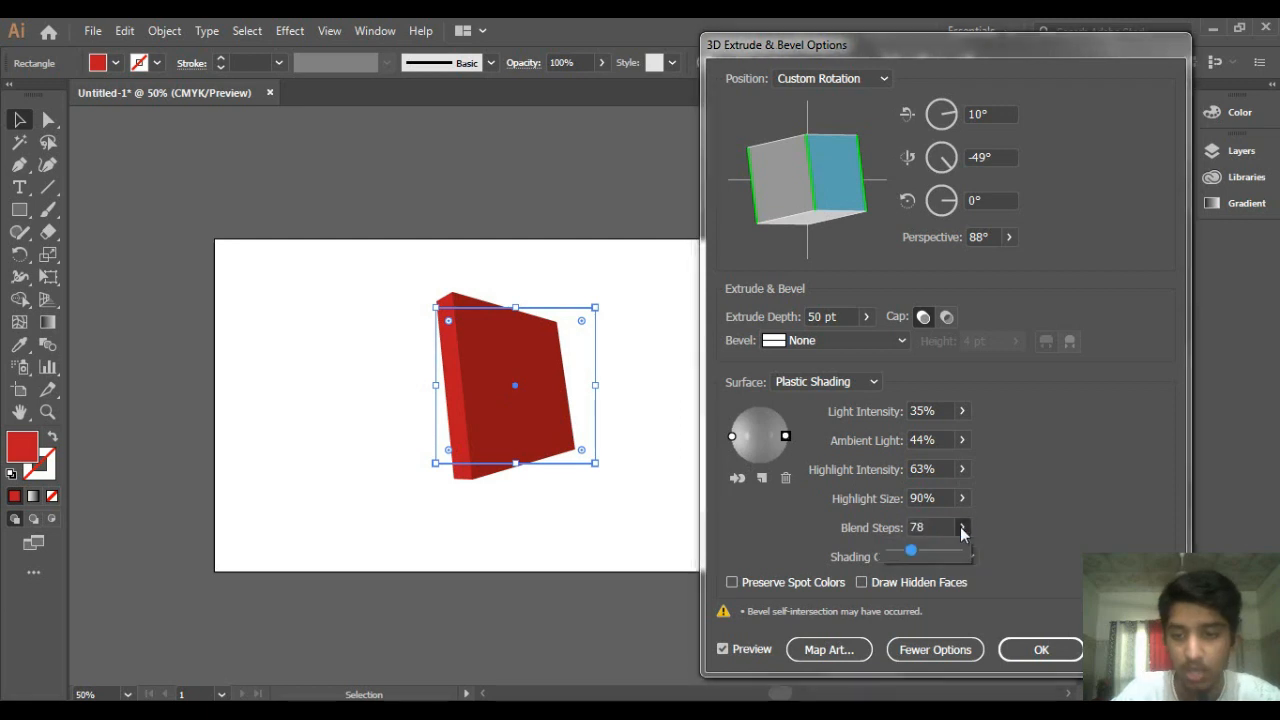
pyautogui.moveTo(898, 562); pyautogui.dragTo(886, 562)
pyautogui.click(1048, 538)
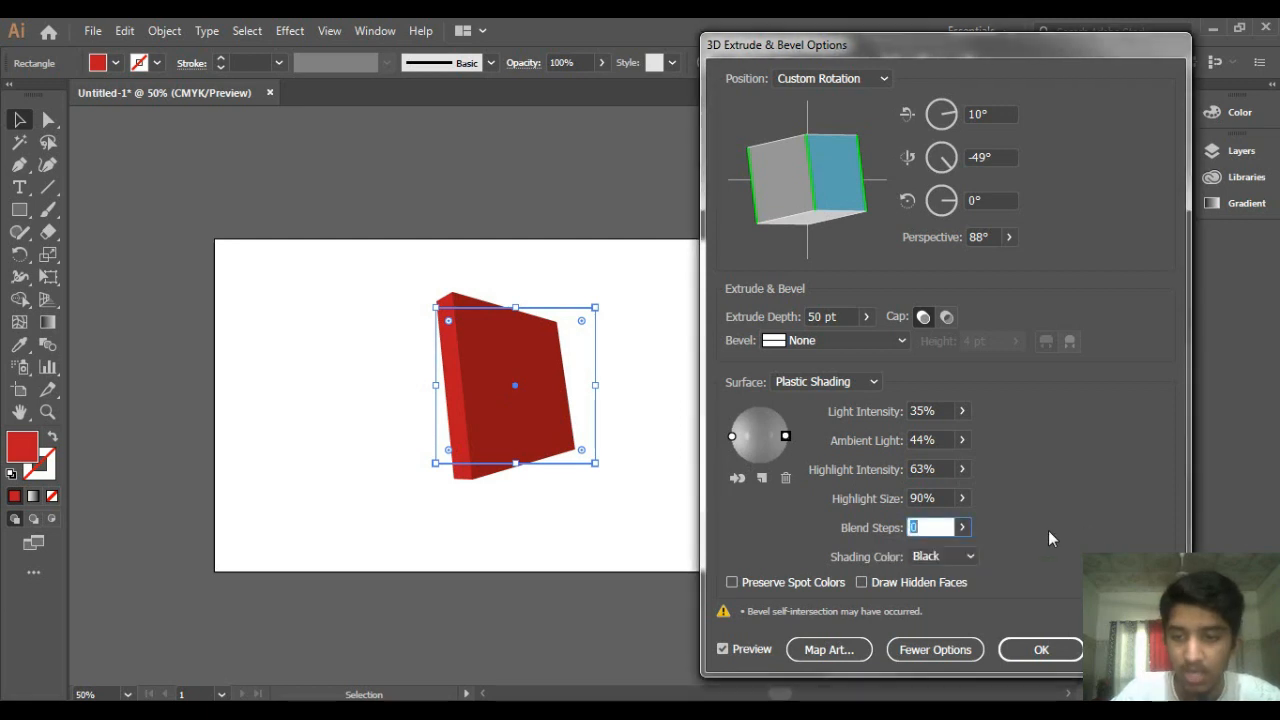
pyautogui.click(968, 530)
pyautogui.click(880, 529)
pyautogui.write('5')
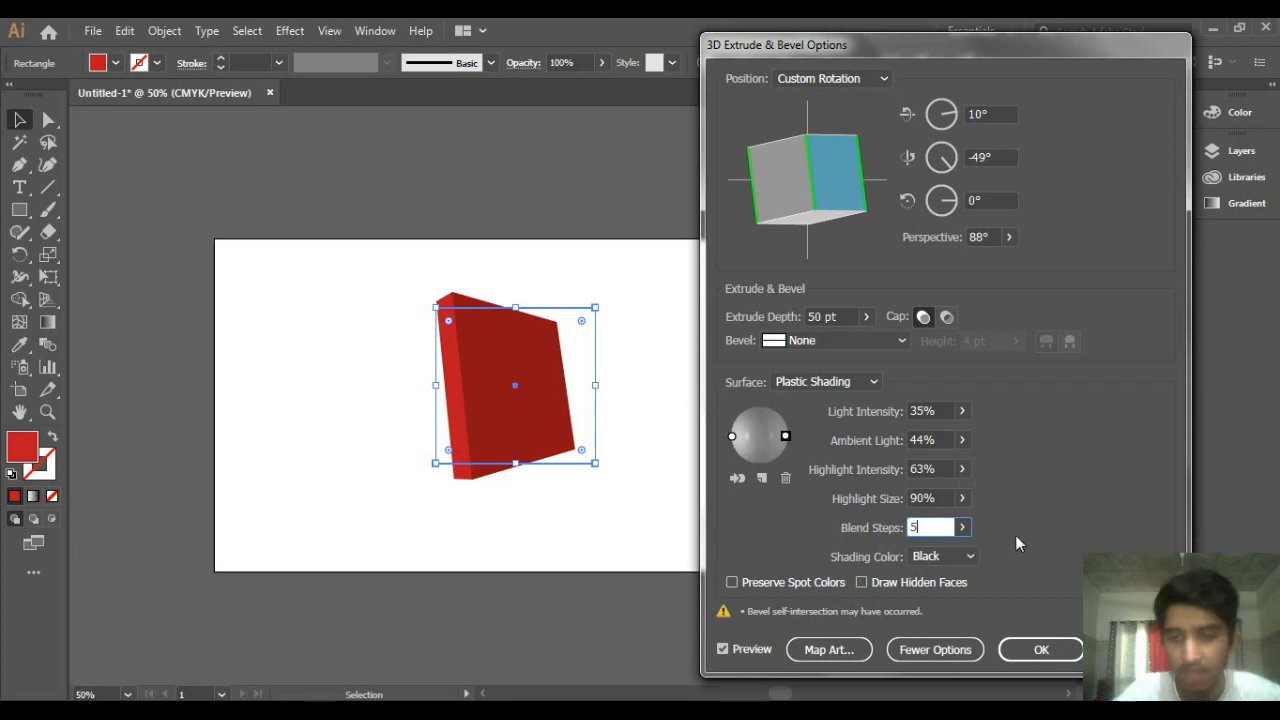
# Step: Try a custom off-white shading color, F9F9F9, on the extruded square, and return the shading color to Black
pyautogui.click(943, 556)
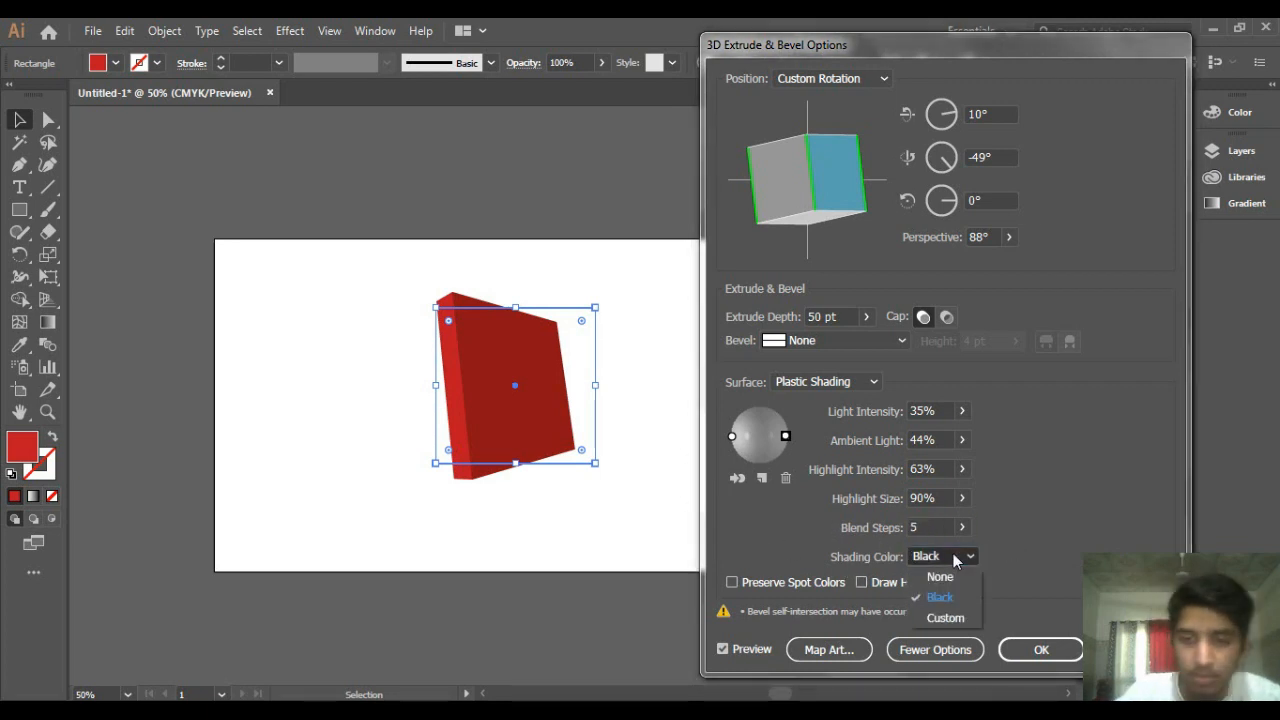
pyautogui.click(945, 617)
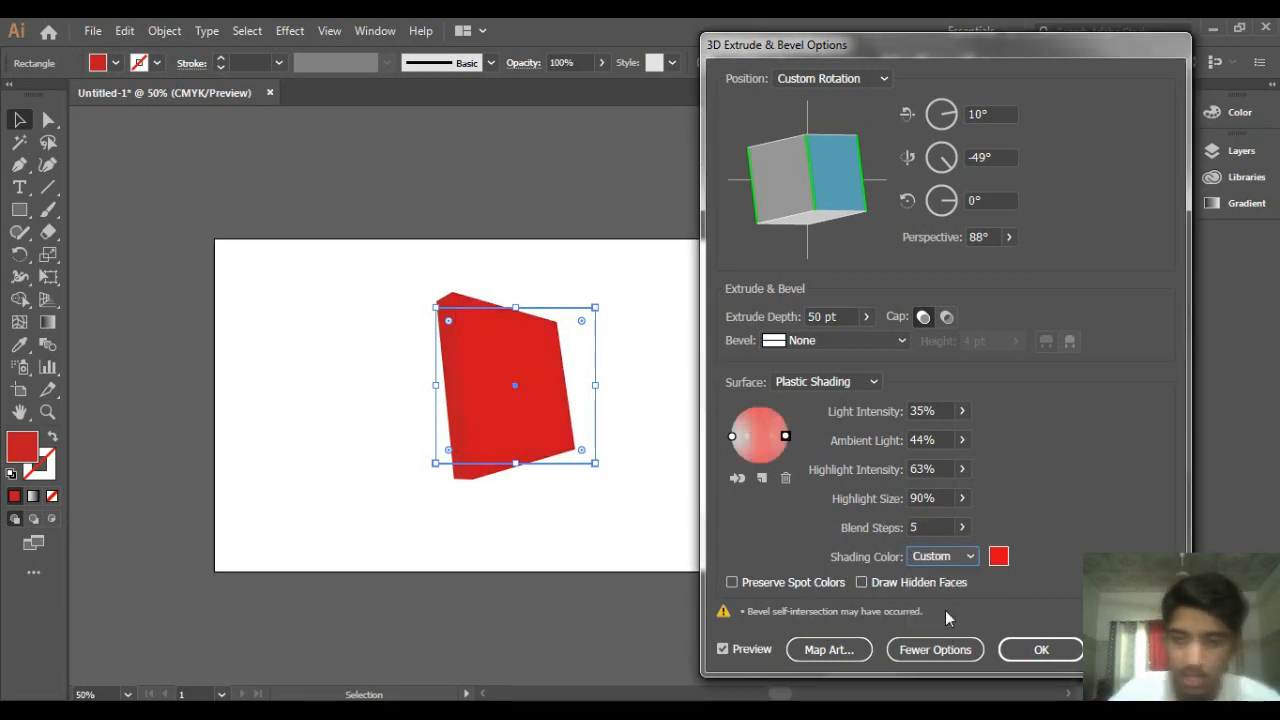
pyautogui.click(998, 556)
pyautogui.moveTo(492, 387); pyautogui.dragTo(396, 247)
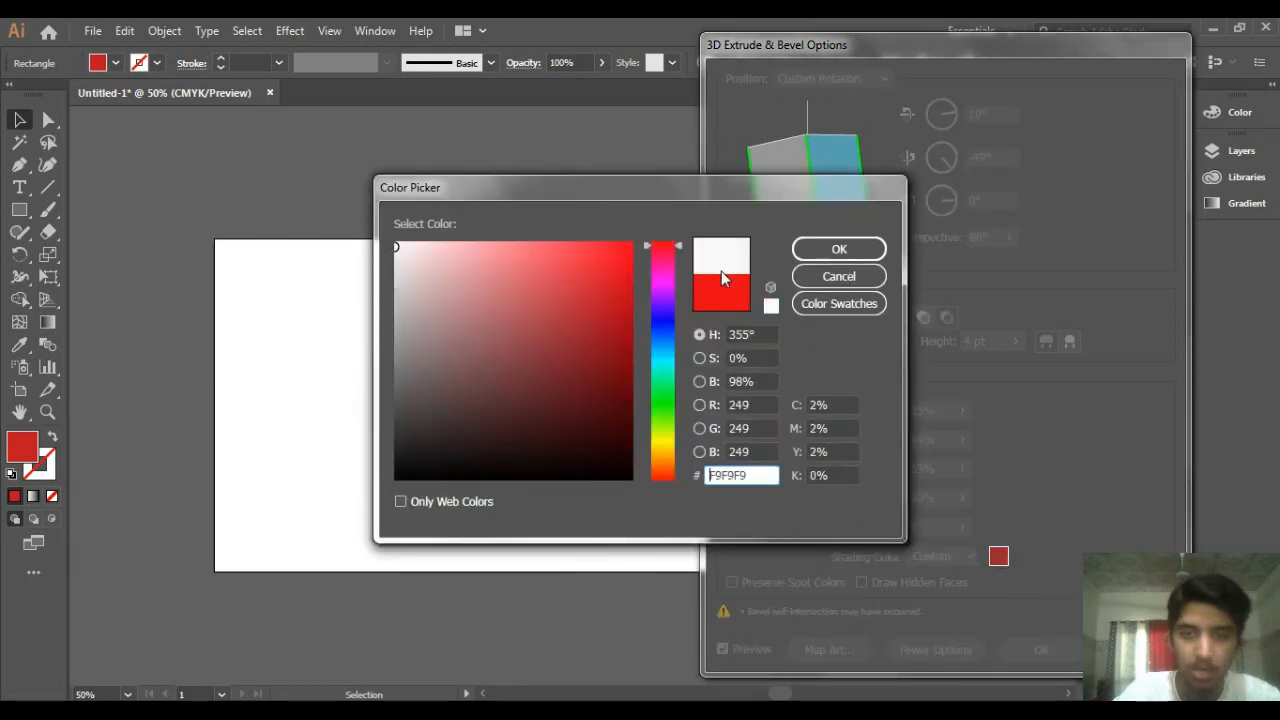
pyautogui.click(839, 249)
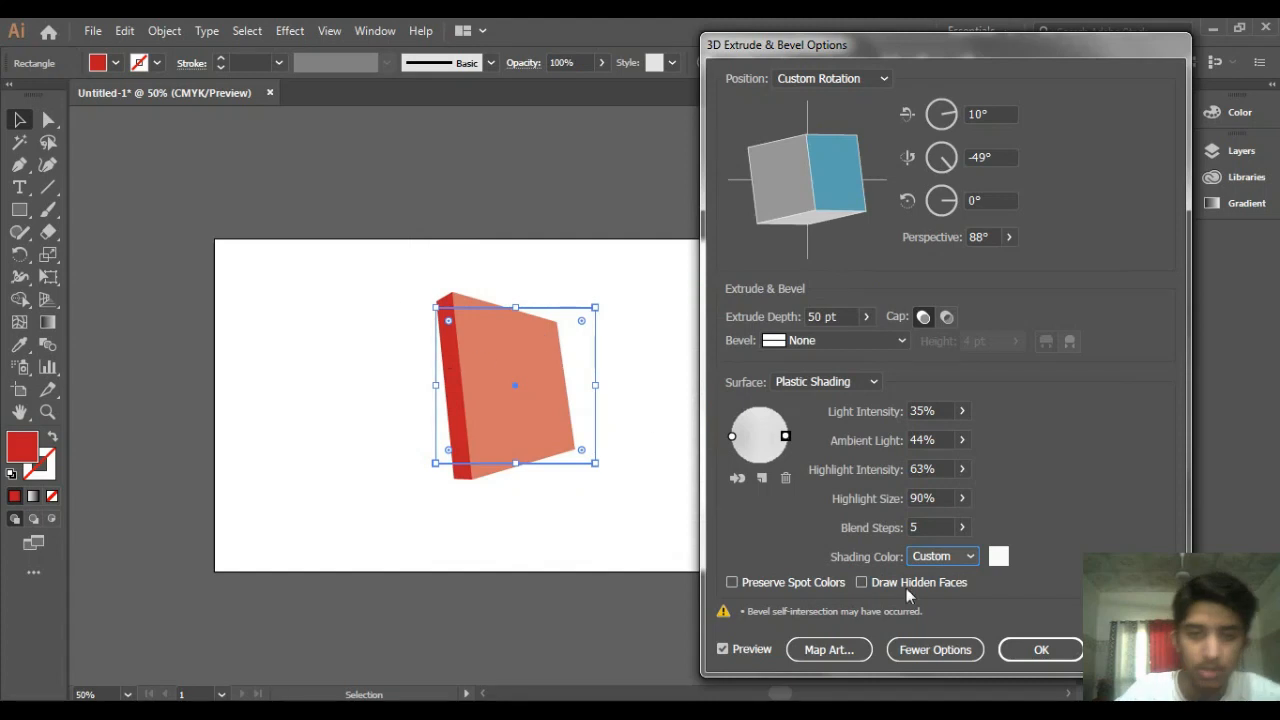
pyautogui.click(966, 556)
pyautogui.click(935, 598)
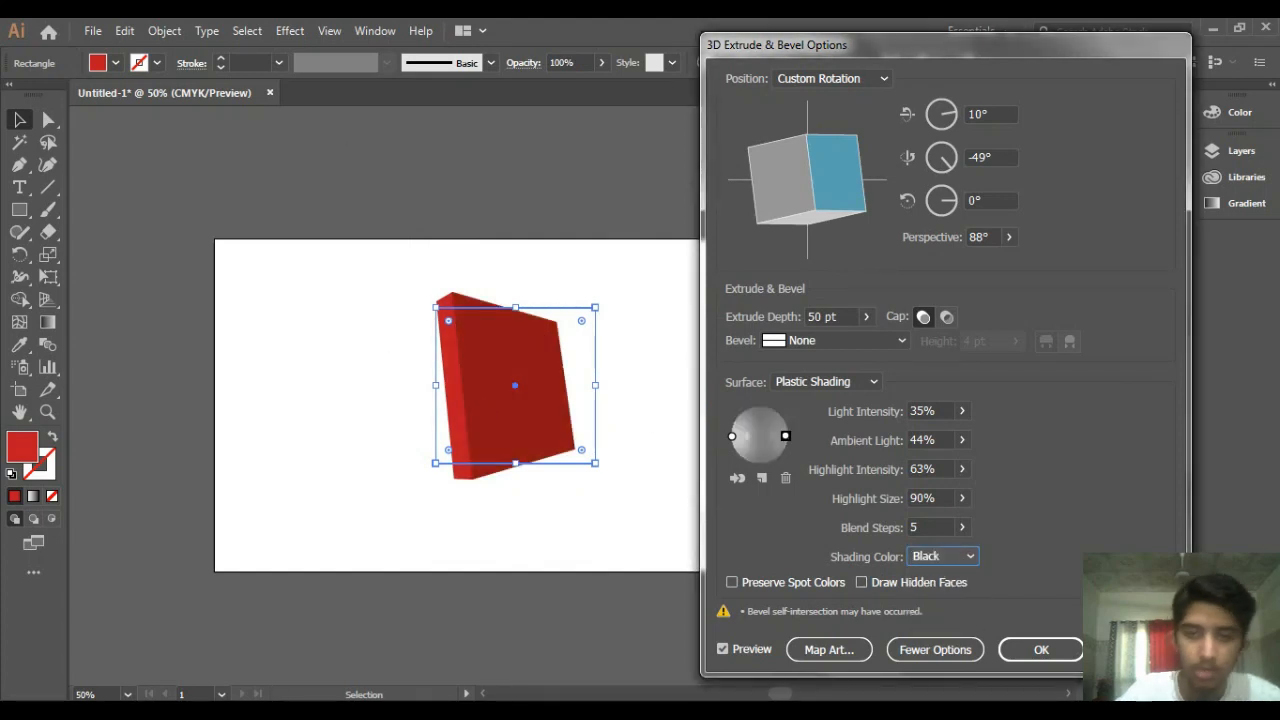
# Step: Try the None shading color on the extruded square, and restore Black
pyautogui.click(968, 556)
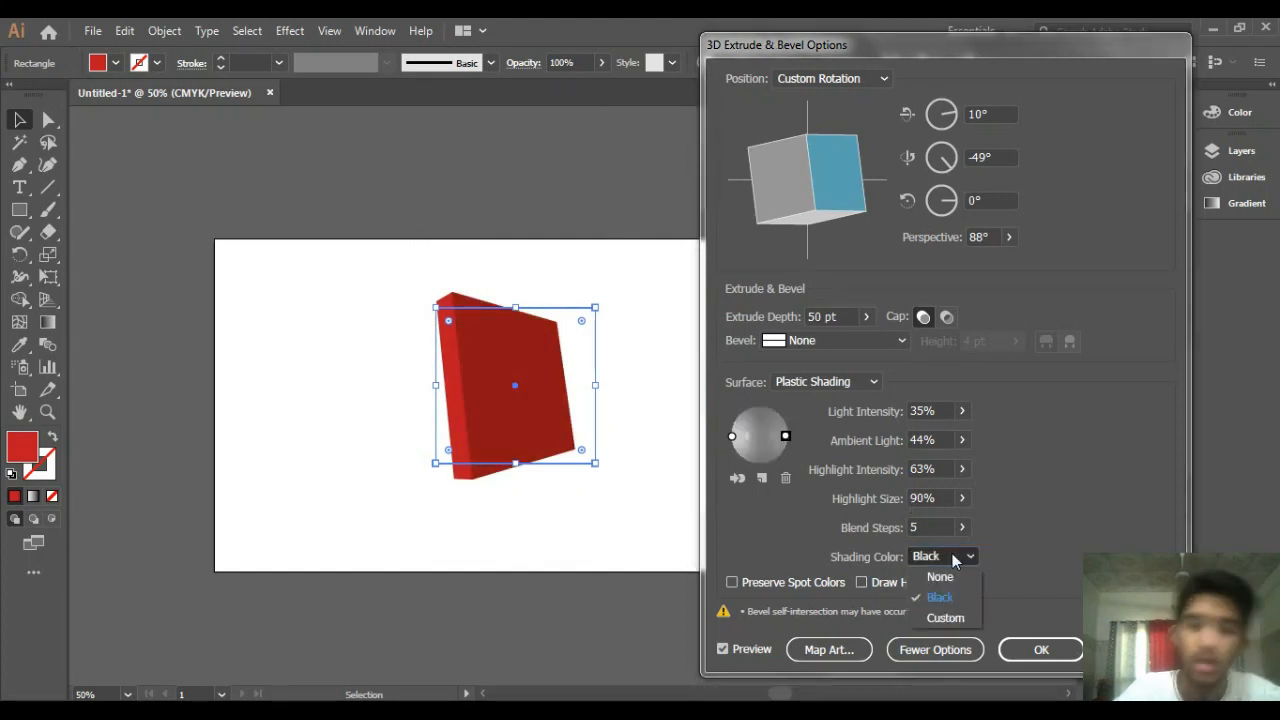
pyautogui.click(940, 574)
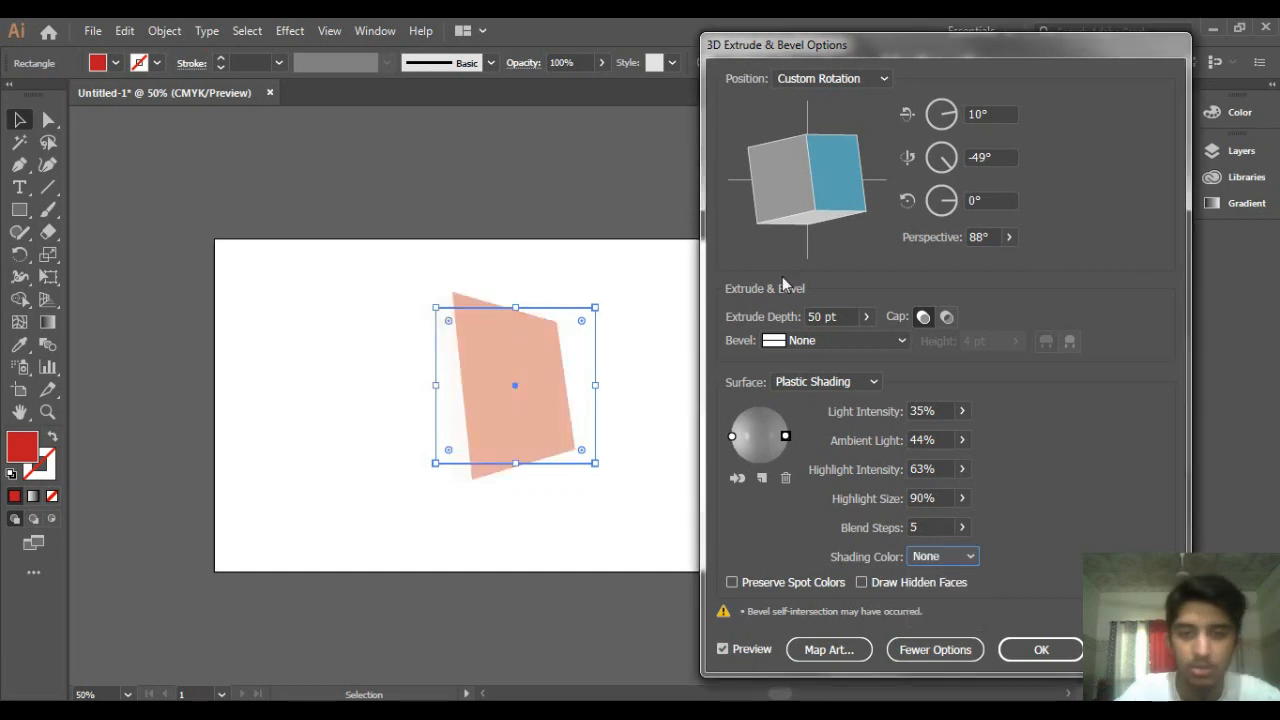
pyautogui.click(938, 558)
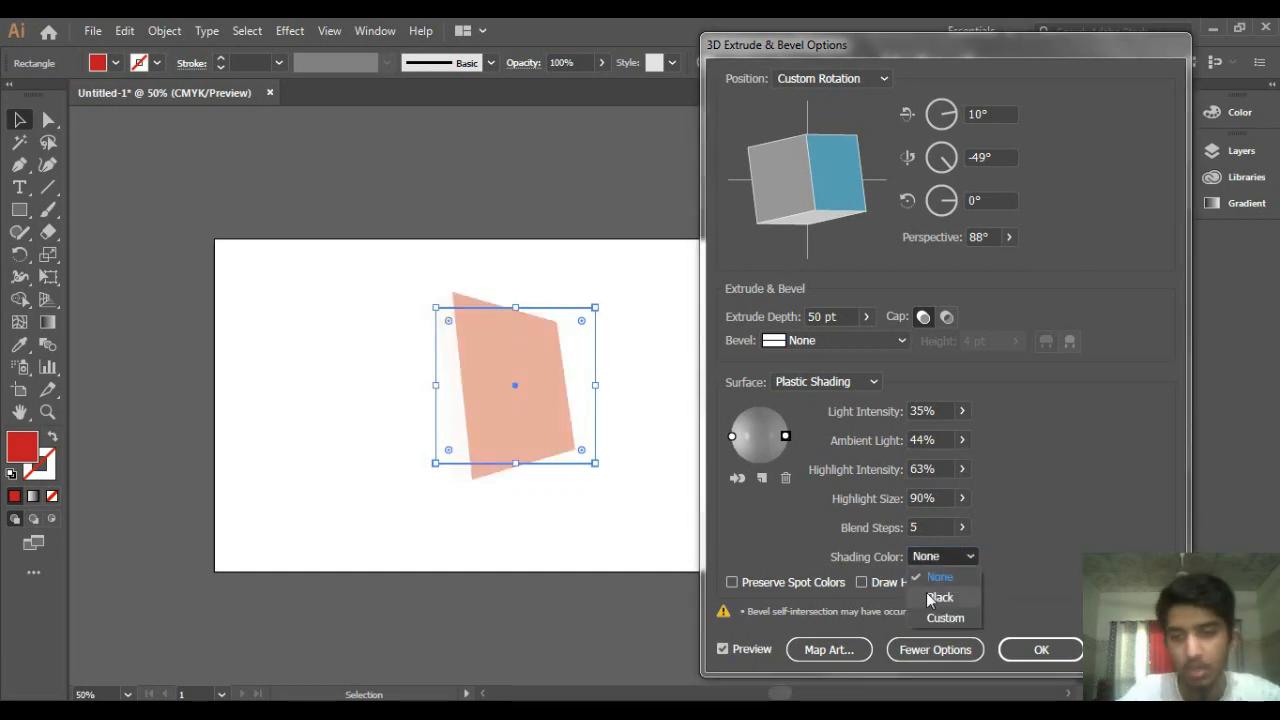
pyautogui.click(929, 598)
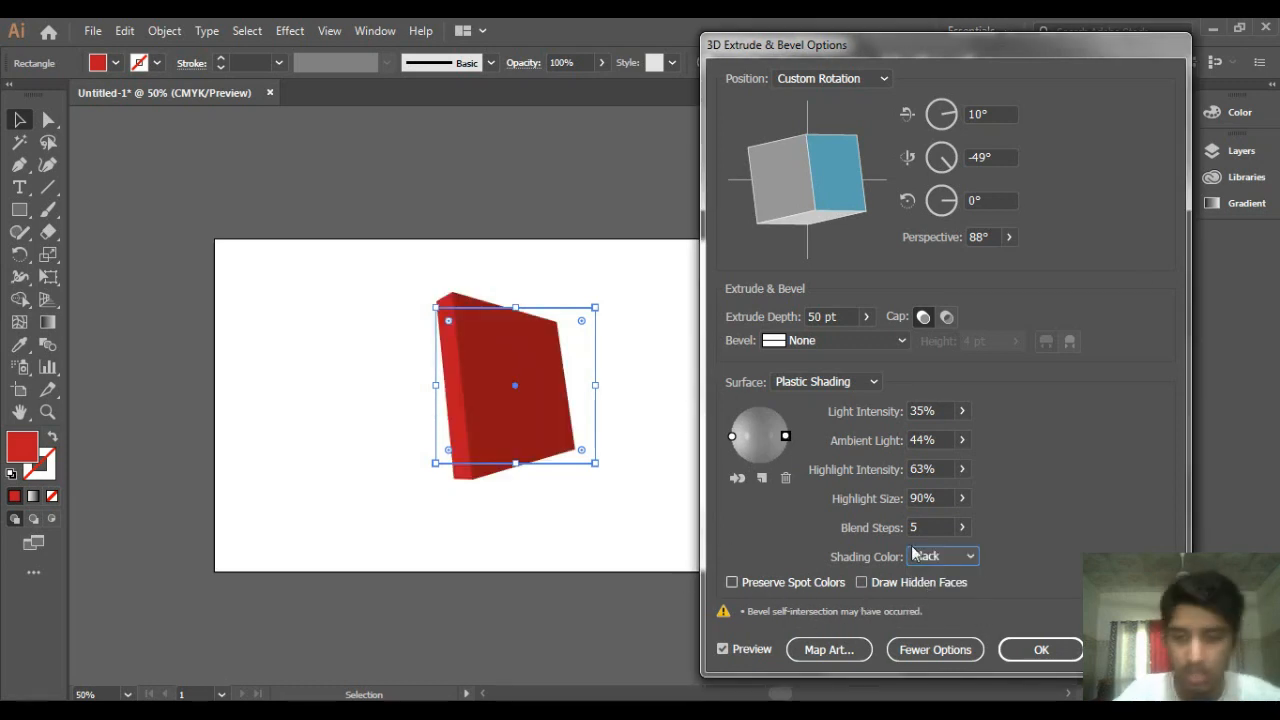
# Step: Turn Preserve Spot Colors on and off again, and try the Draw Hidden Faces option
pyautogui.click(731, 584)
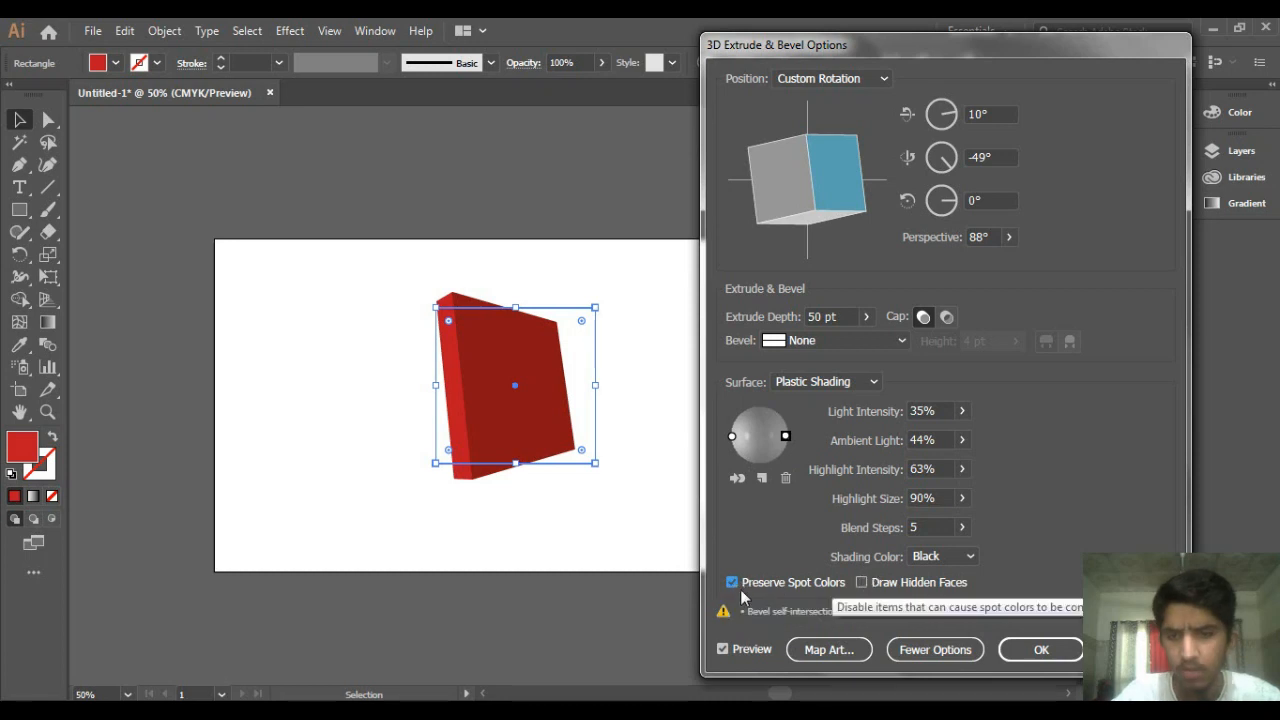
pyautogui.click(732, 584)
pyautogui.click(863, 584)
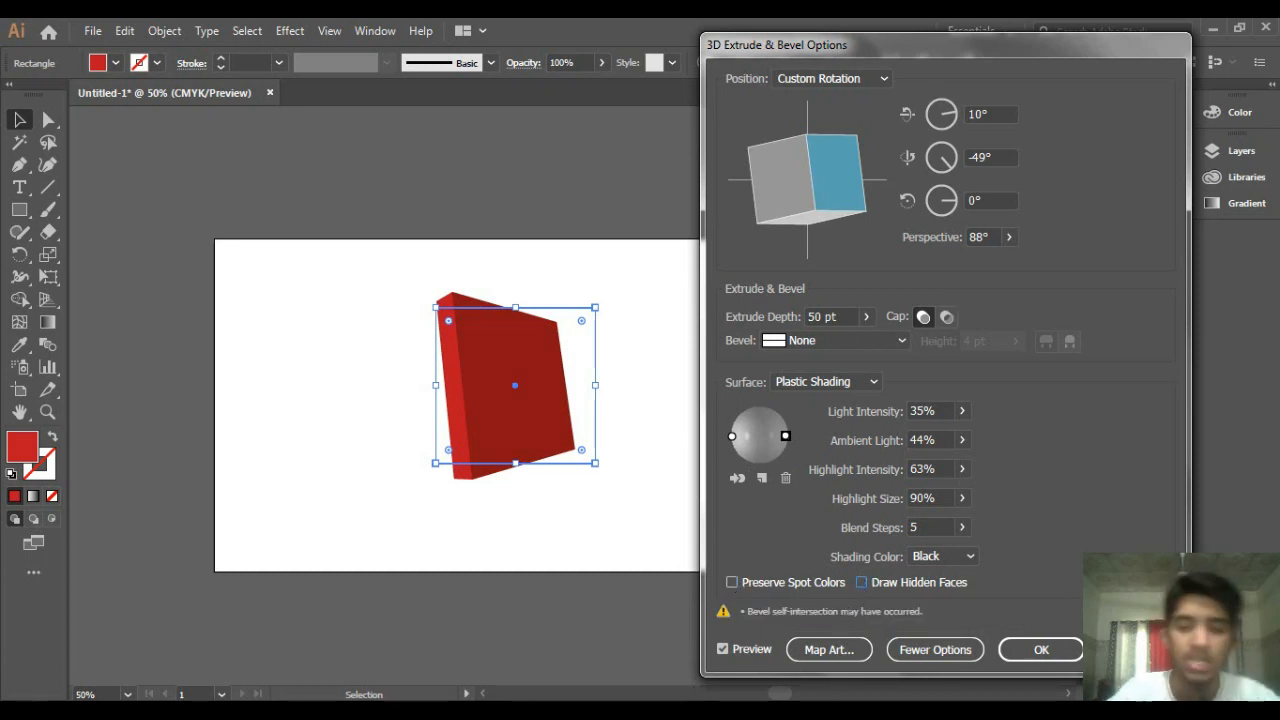
# Step: Hide the additional options, apply the 3D Extrude & Bevel effect, and delete the extruded square from the artboard
pyautogui.click(905, 650)
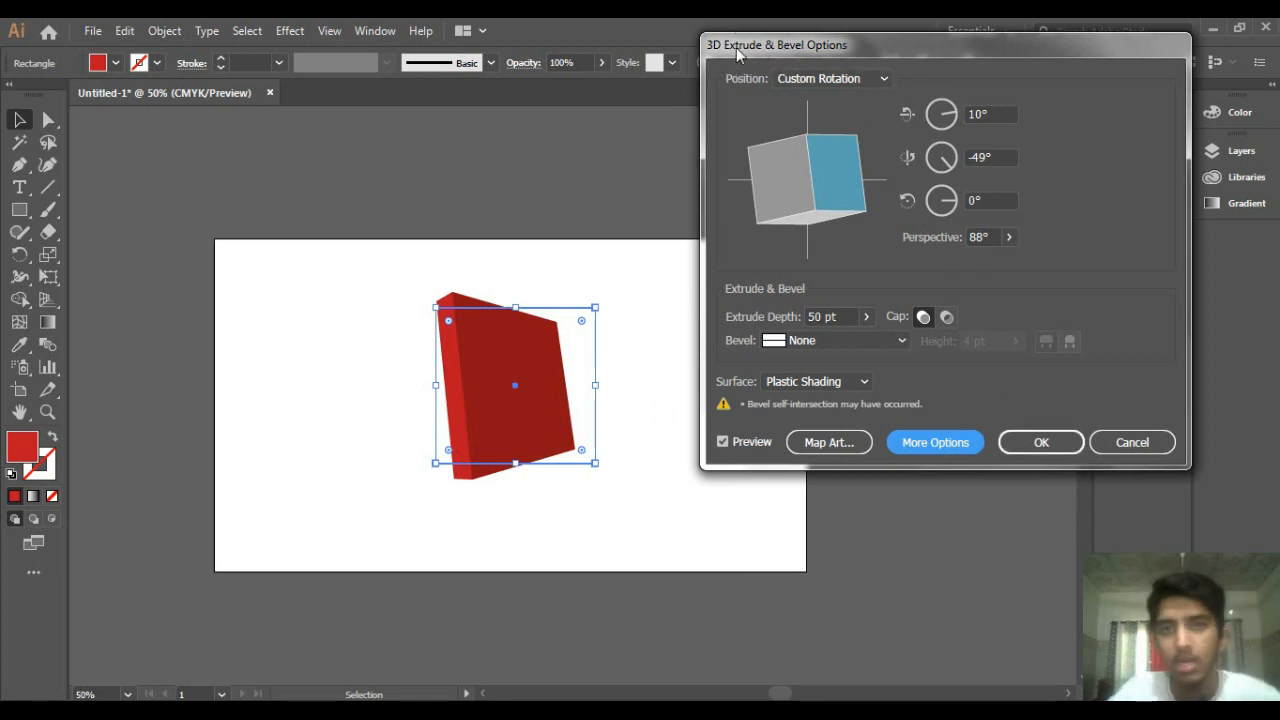
pyautogui.click(1035, 437)
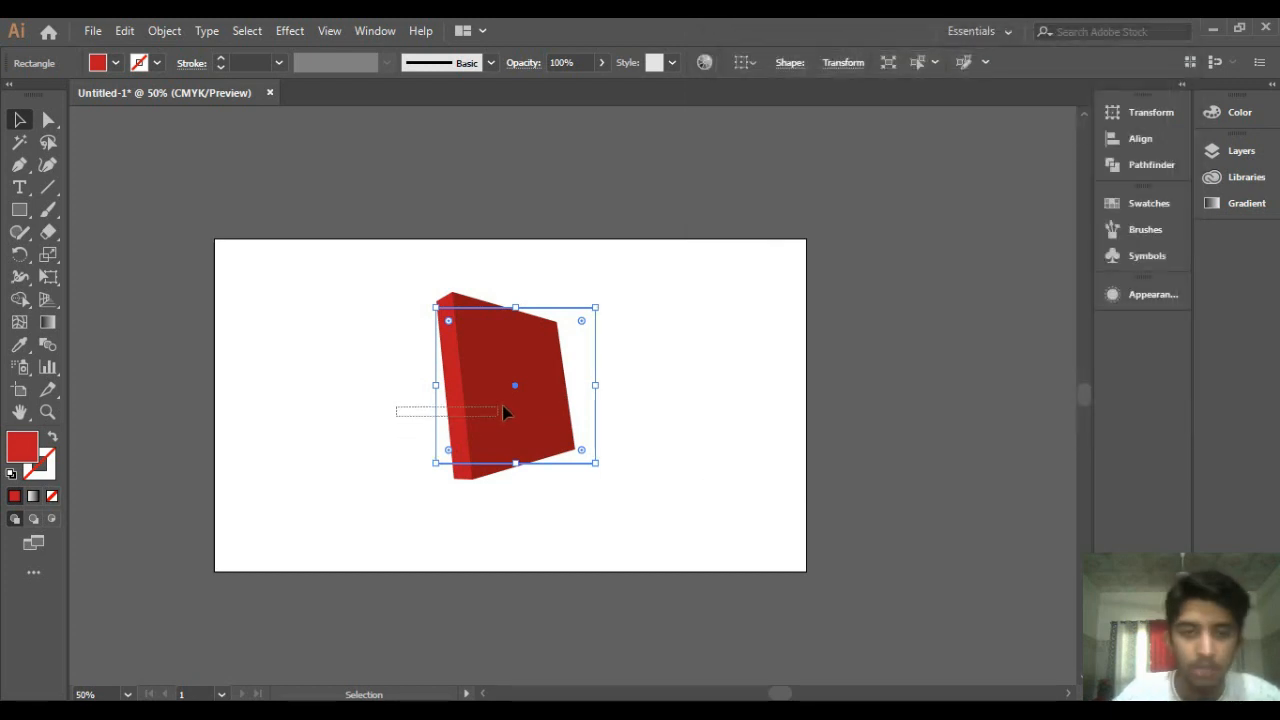
pyautogui.press('Delete')
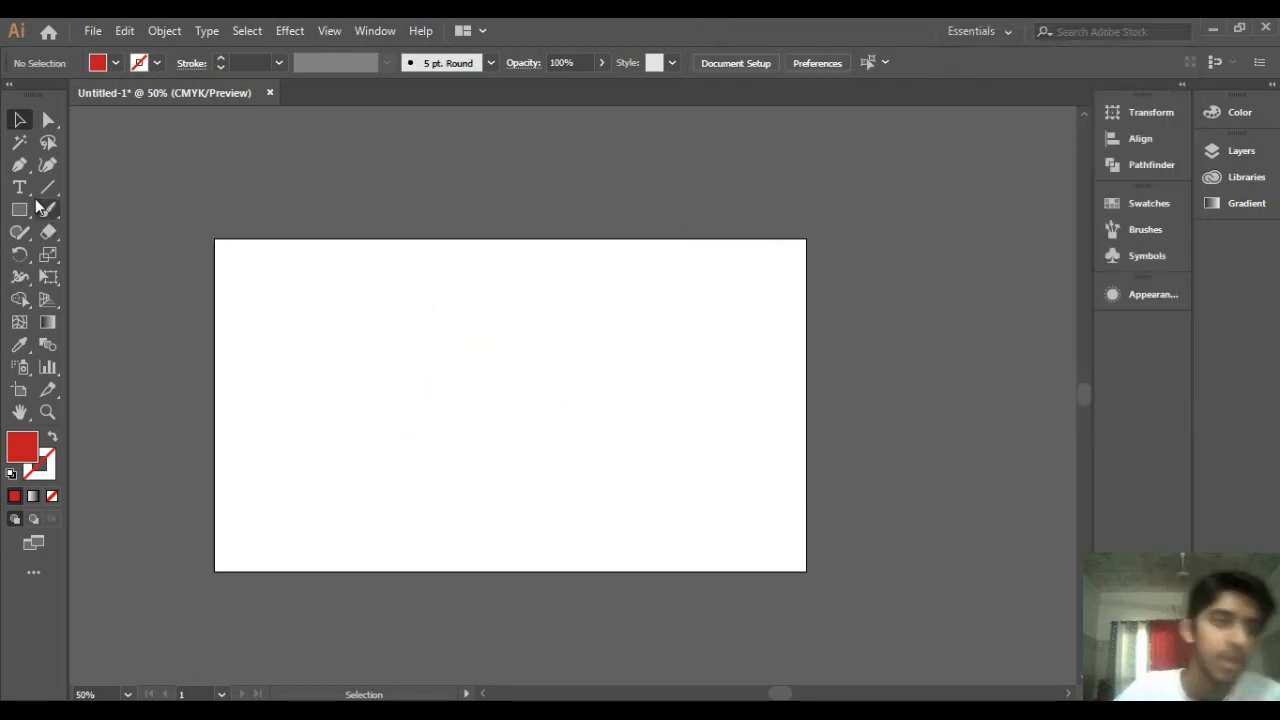
# Step: Try to draw a curved S-shaped path with the Pen tool on the right half of the artboard, and undo it
pyautogui.click(19, 164)
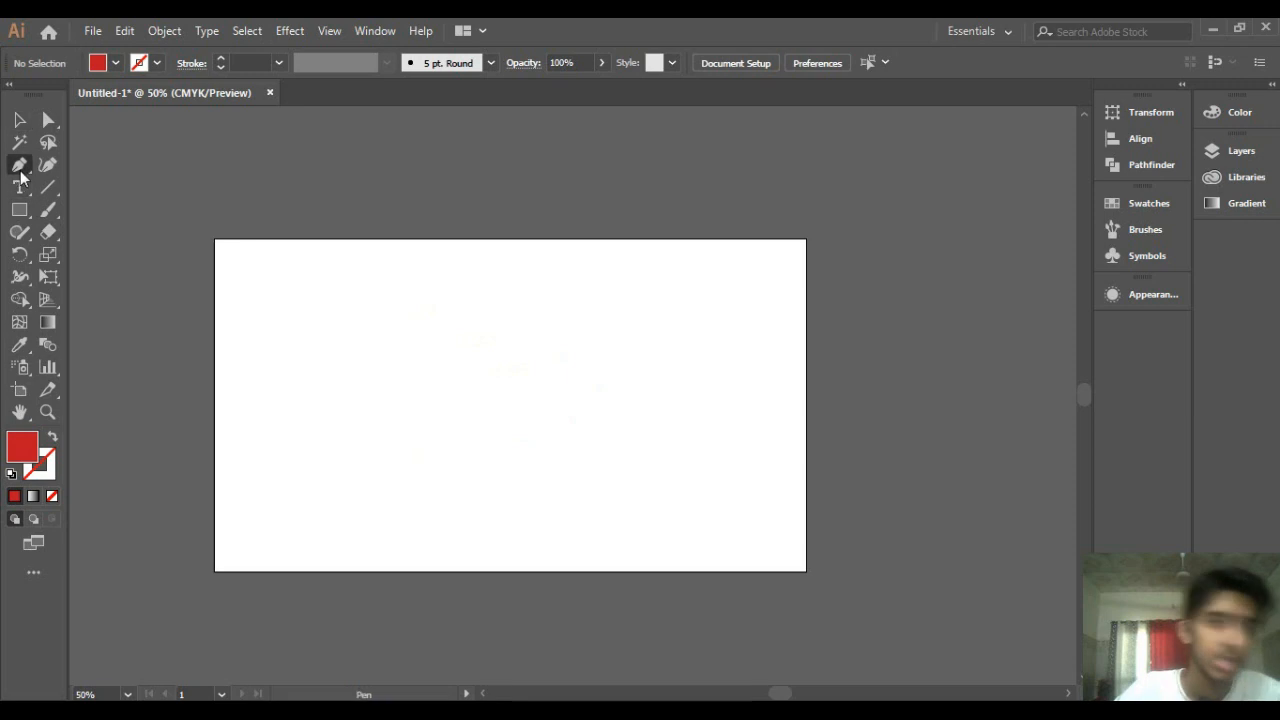
pyautogui.click(638, 288)
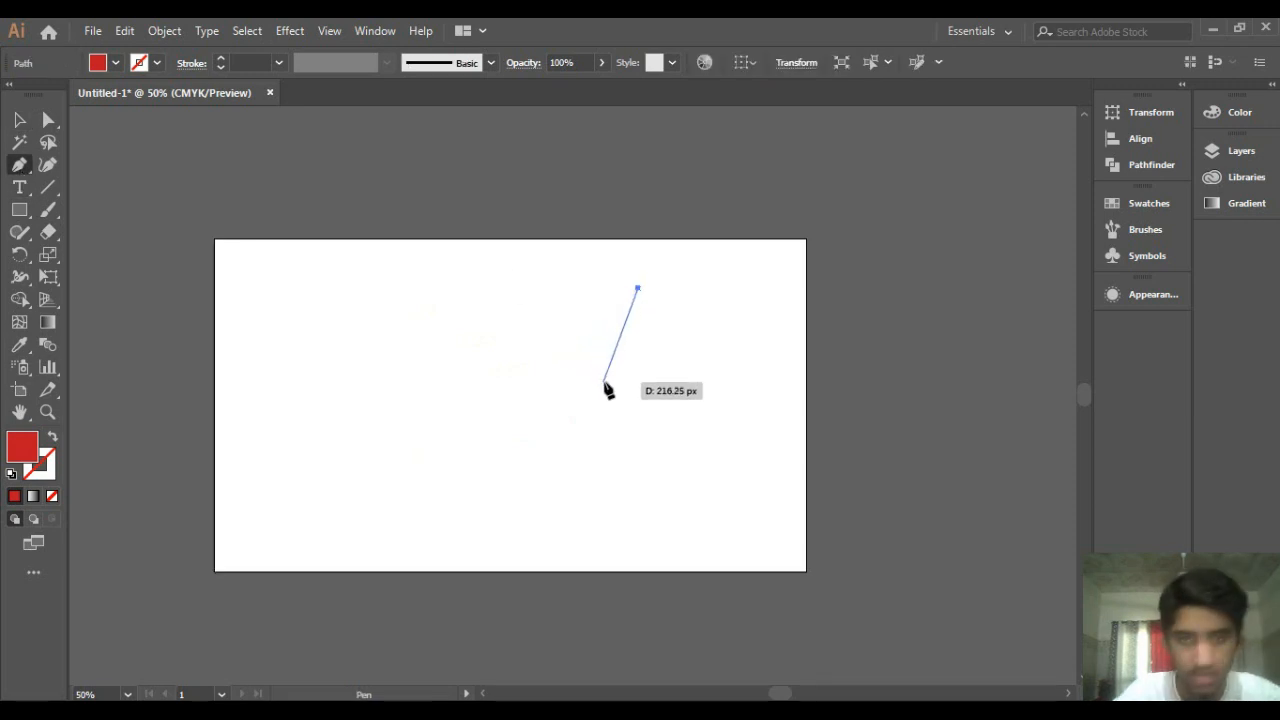
pyautogui.moveTo(605, 383); pyautogui.dragTo(650, 445)
pyautogui.moveTo(605, 384); pyautogui.dragTo(472, 508)
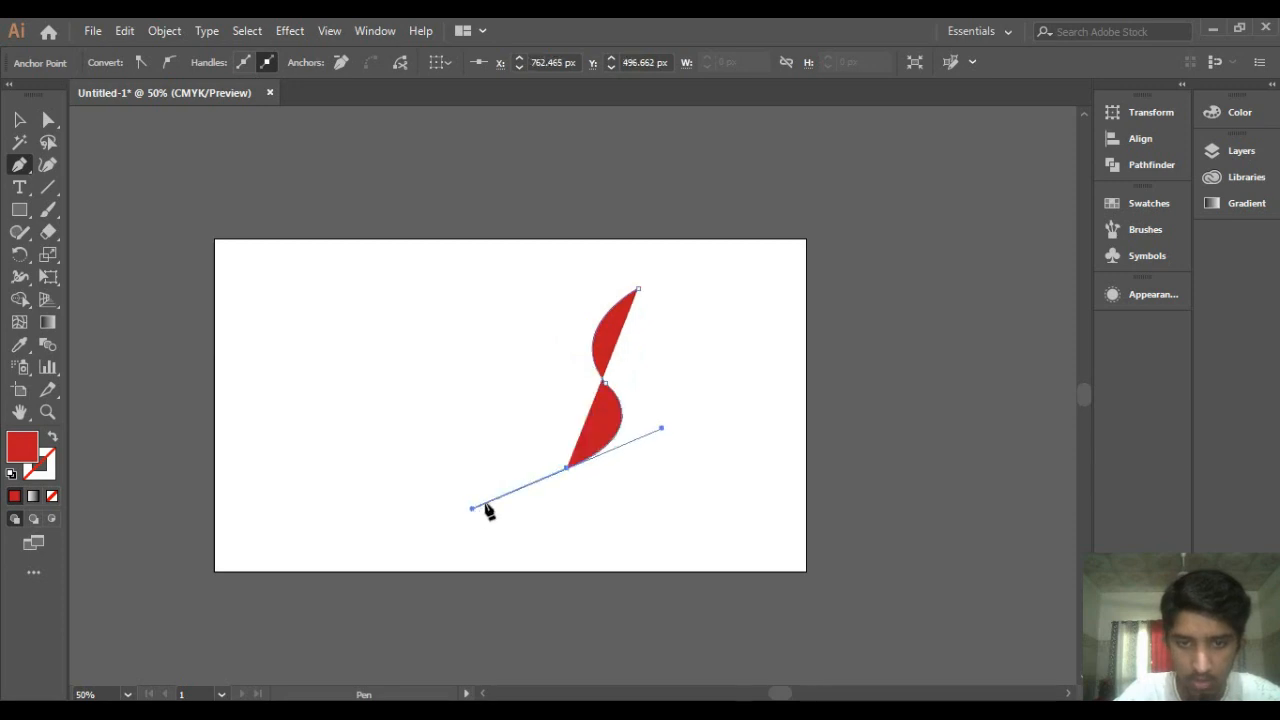
pyautogui.hotkey('ctrl', 'z')
pyautogui.hotkey('ctrl', 'z')
pyautogui.hotkey('ctrl', 'z')
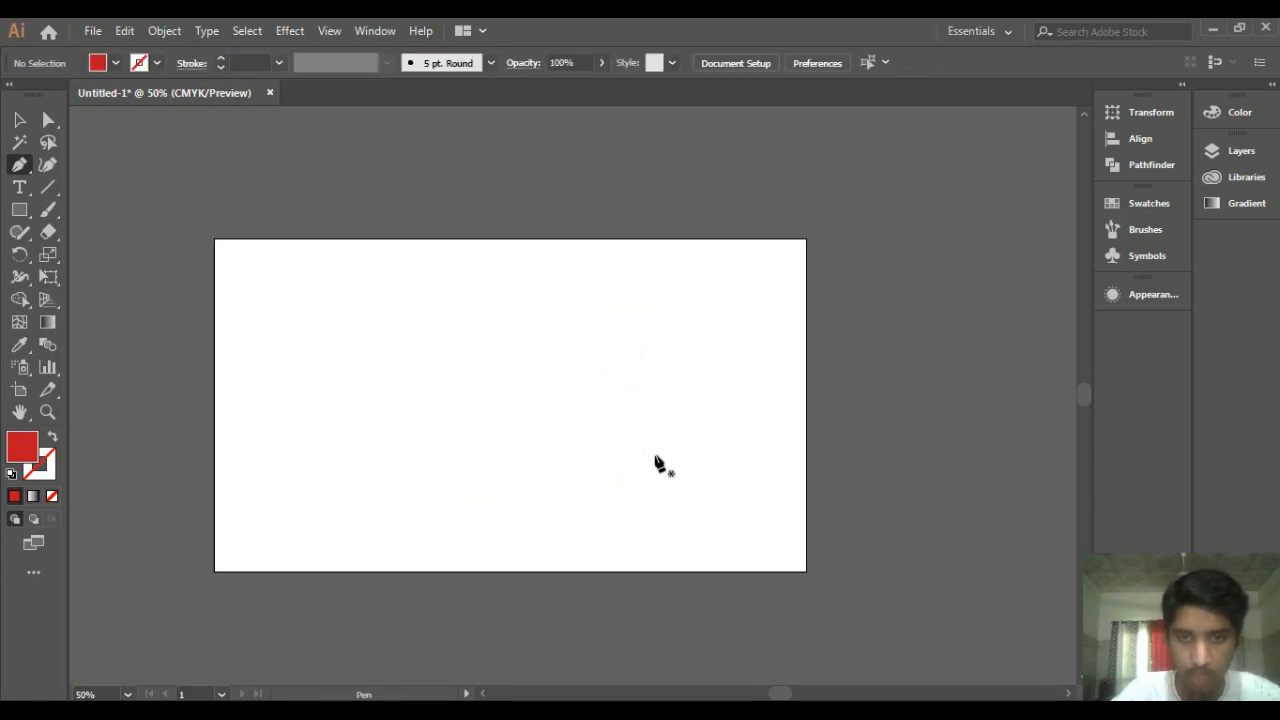
# Step: Try to draw a two-curve vertical path with the Pen tool right of the artboard's centre, and undo it completely
pyautogui.moveTo(642, 310); pyautogui.dragTo(644, 397)
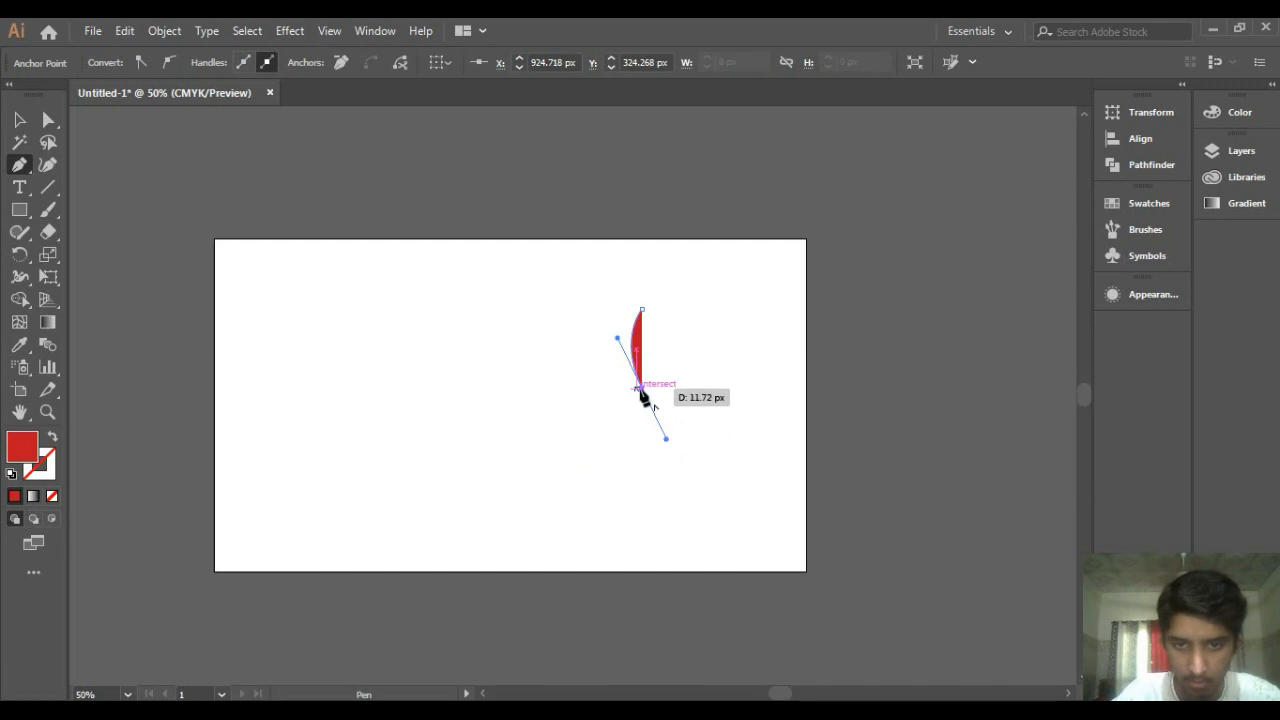
pyautogui.click(641, 389)
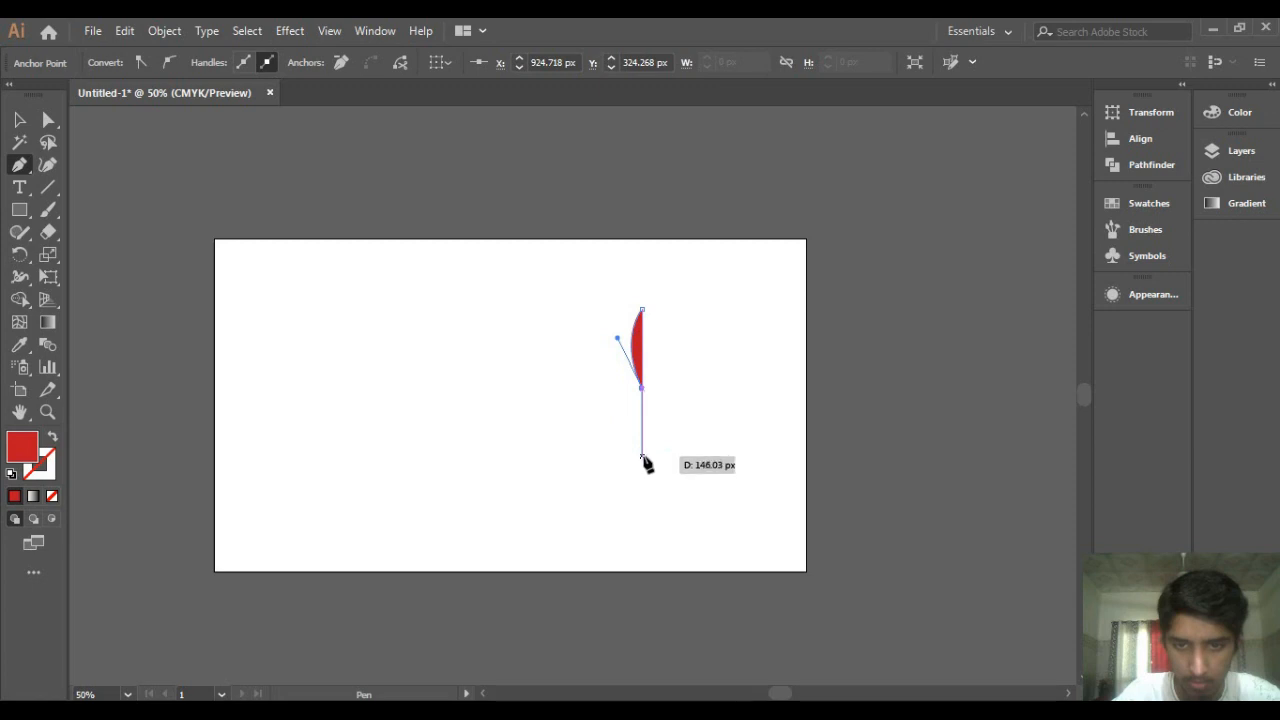
pyautogui.moveTo(642, 458); pyautogui.dragTo(634, 467)
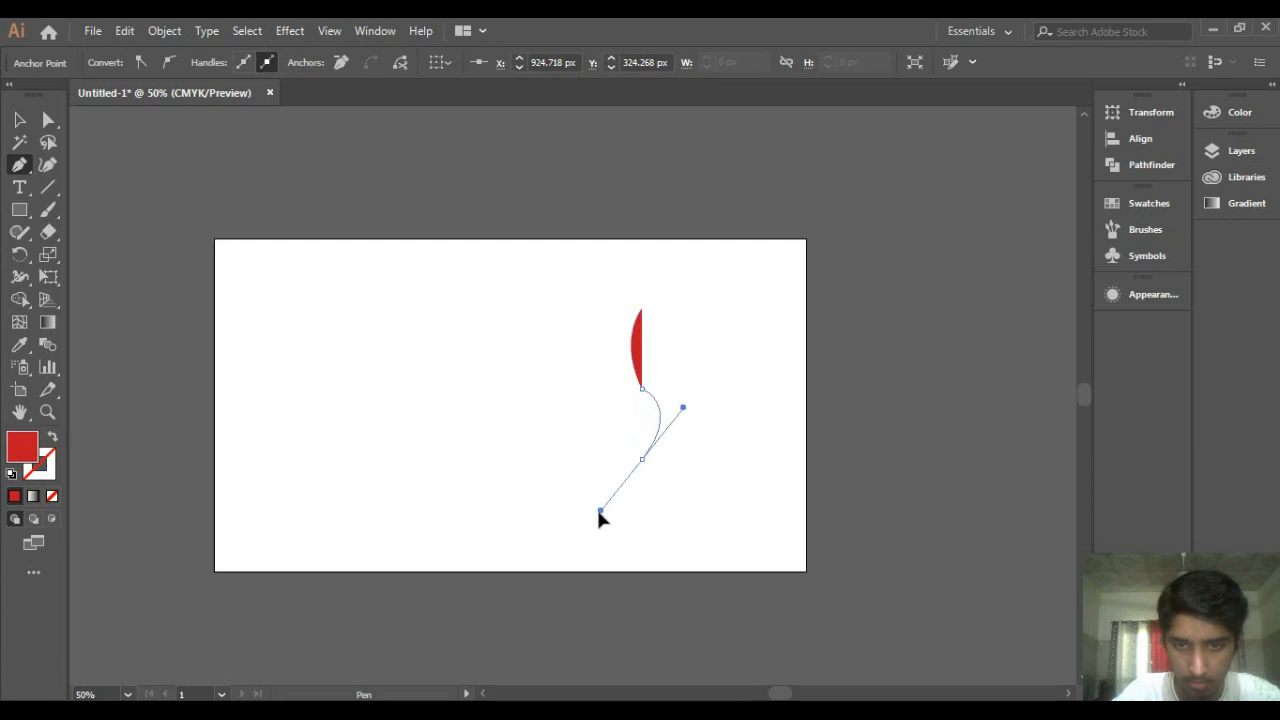
pyautogui.moveTo(599, 512); pyautogui.dragTo(596, 512)
pyautogui.click(642, 459)
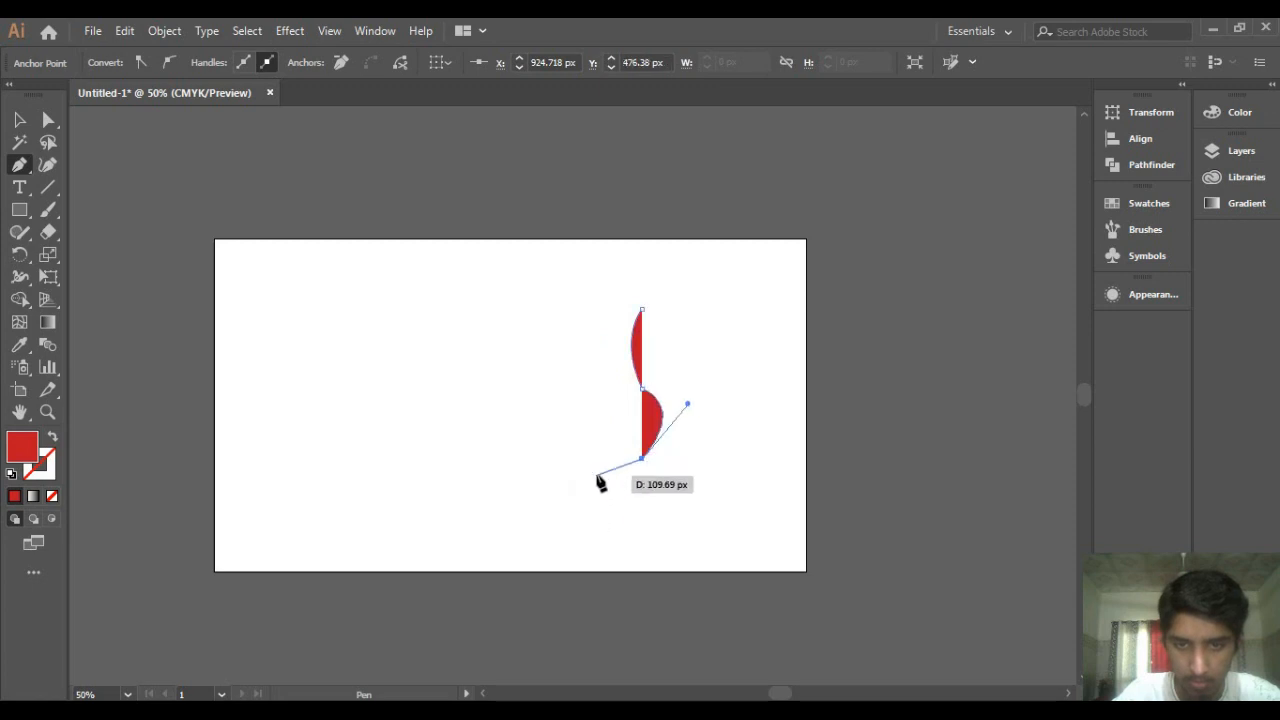
pyautogui.hotkey('ctrl', 'z')
pyautogui.hotkey('ctrl', 'z')
pyautogui.hotkey('ctrl', 'z')
pyautogui.hotkey('ctrl', 'z')
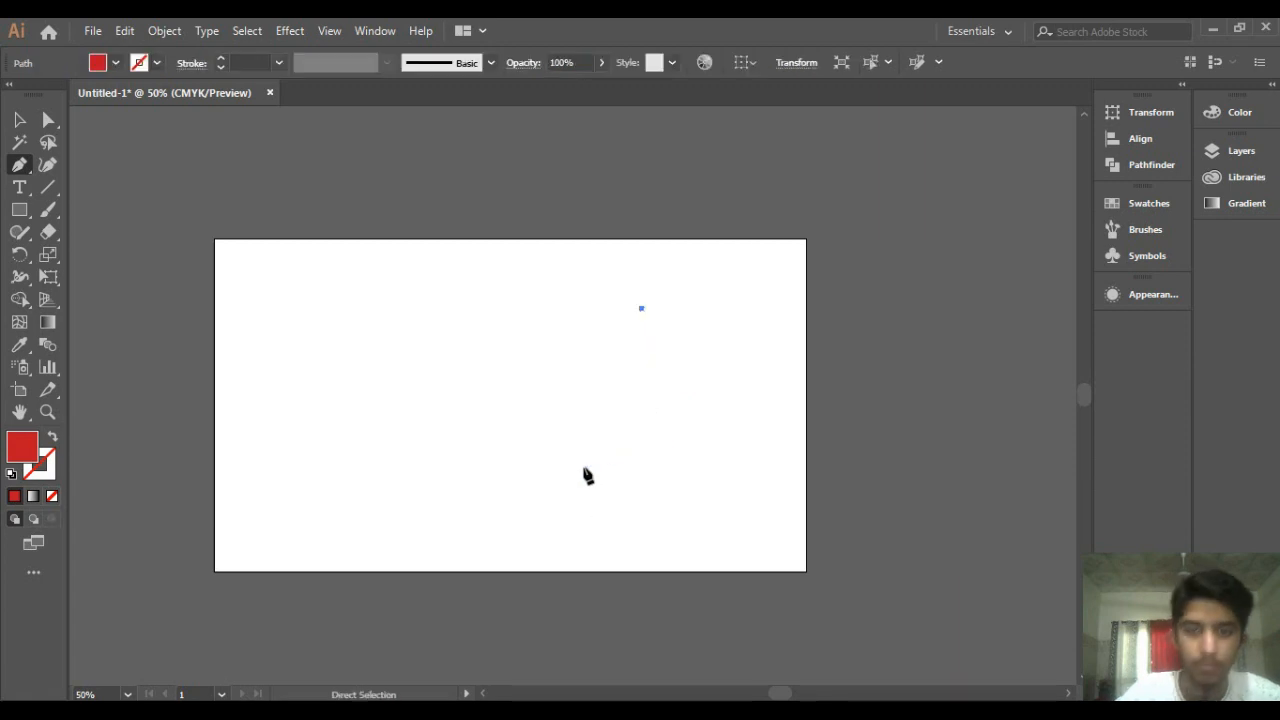
pyautogui.hotkey('ctrl', 'z')
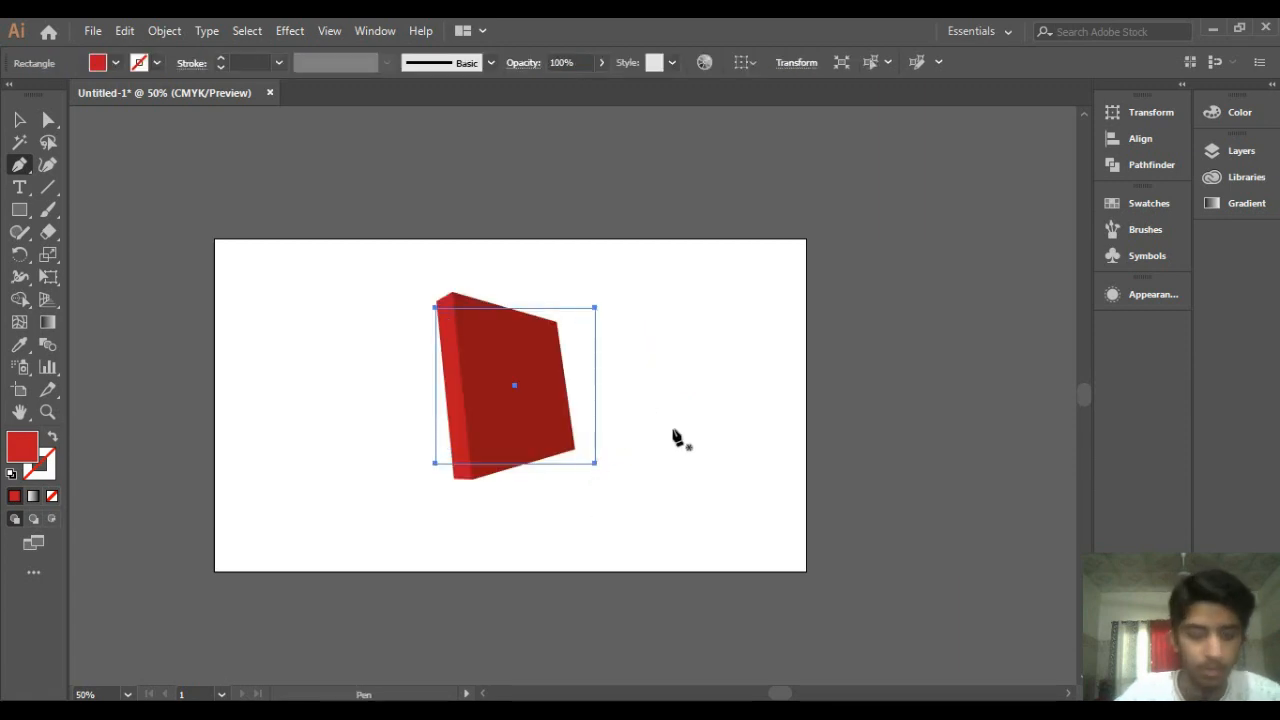
pyautogui.hotkey('ctrl', 'z')
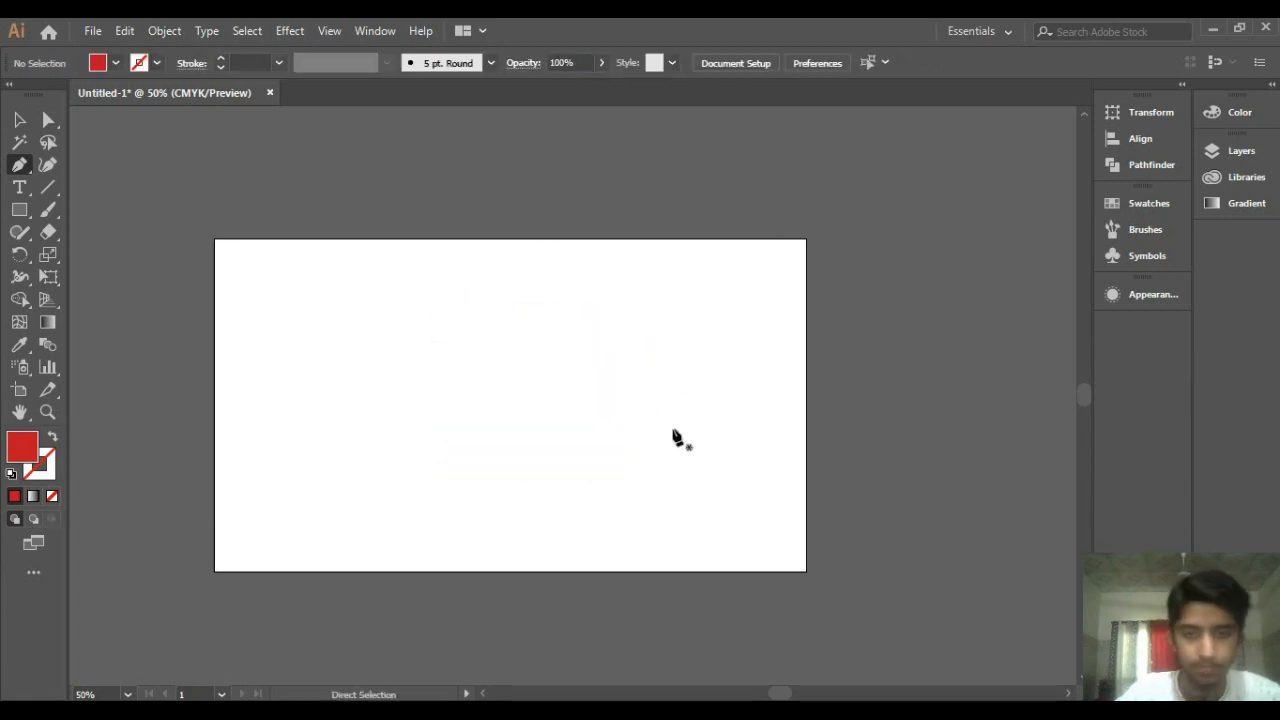
# Step: Start a half-vase profile on the artboard's right half with the Pen tool, drawing an upper segment that bows to the left
pyautogui.click(656, 310)
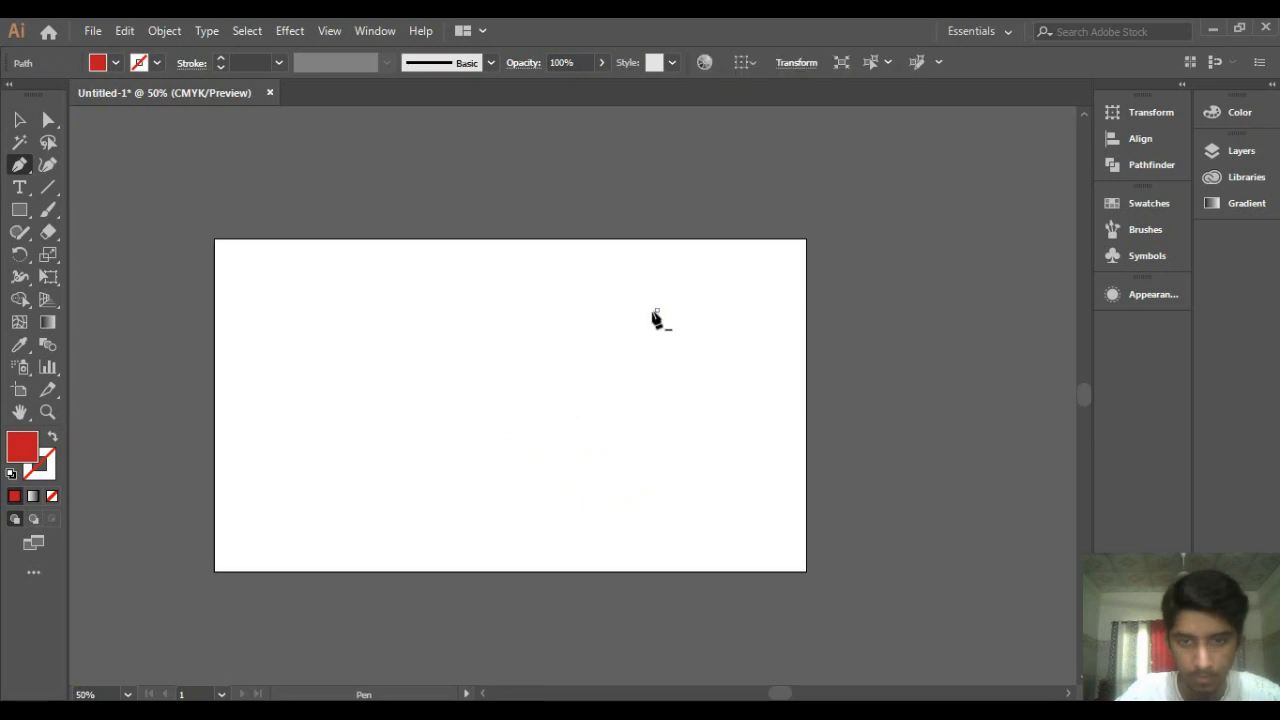
pyautogui.click(656, 396)
pyautogui.moveTo(688, 445)
pyautogui.mouseDown()
pyautogui.moveTo(580, 491)
pyautogui.moveTo(714, 423)
pyautogui.moveTo(686, 437)
pyautogui.mouseUp()
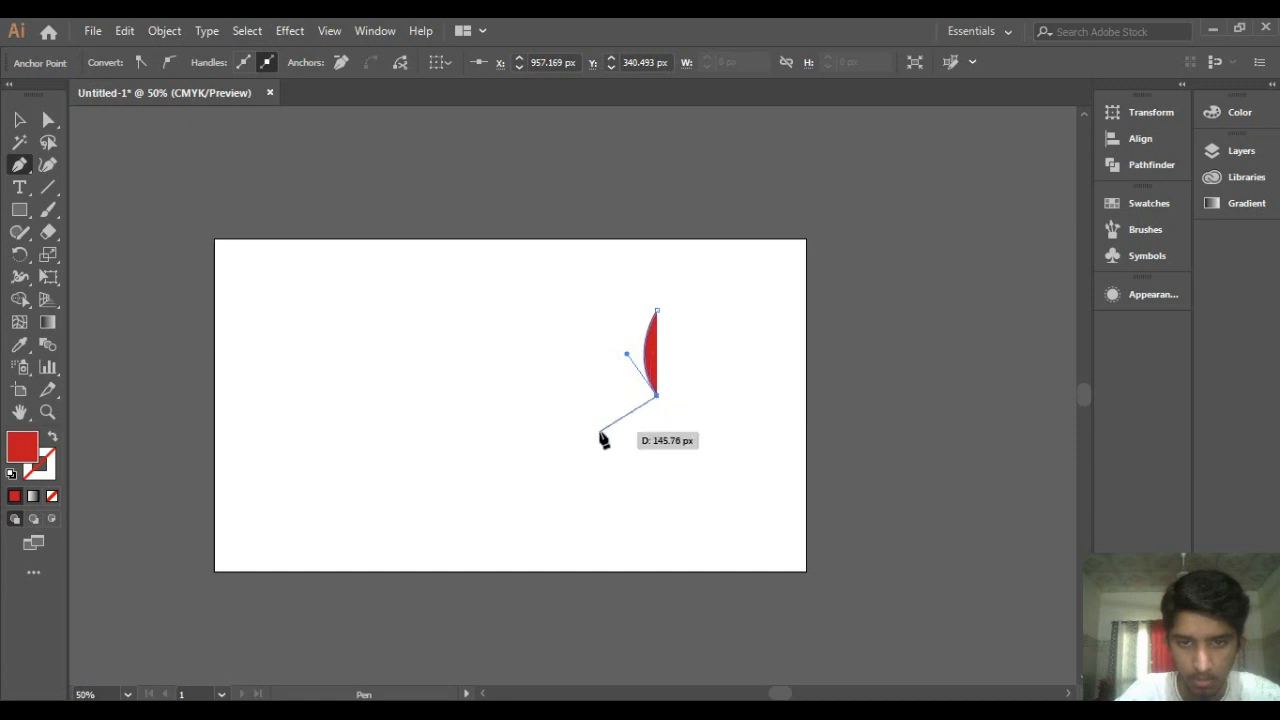
pyautogui.moveTo(657, 472); pyautogui.dragTo(626, 520)
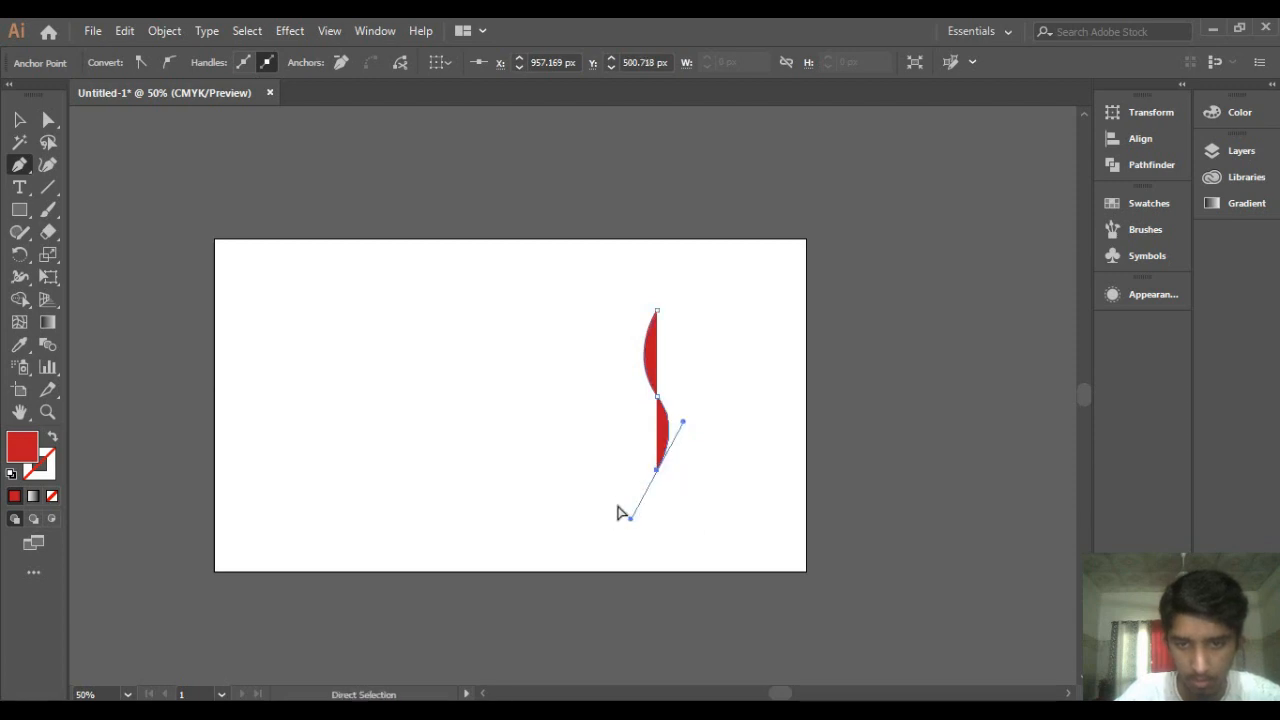
pyautogui.hotkey('ctrl', 'z')
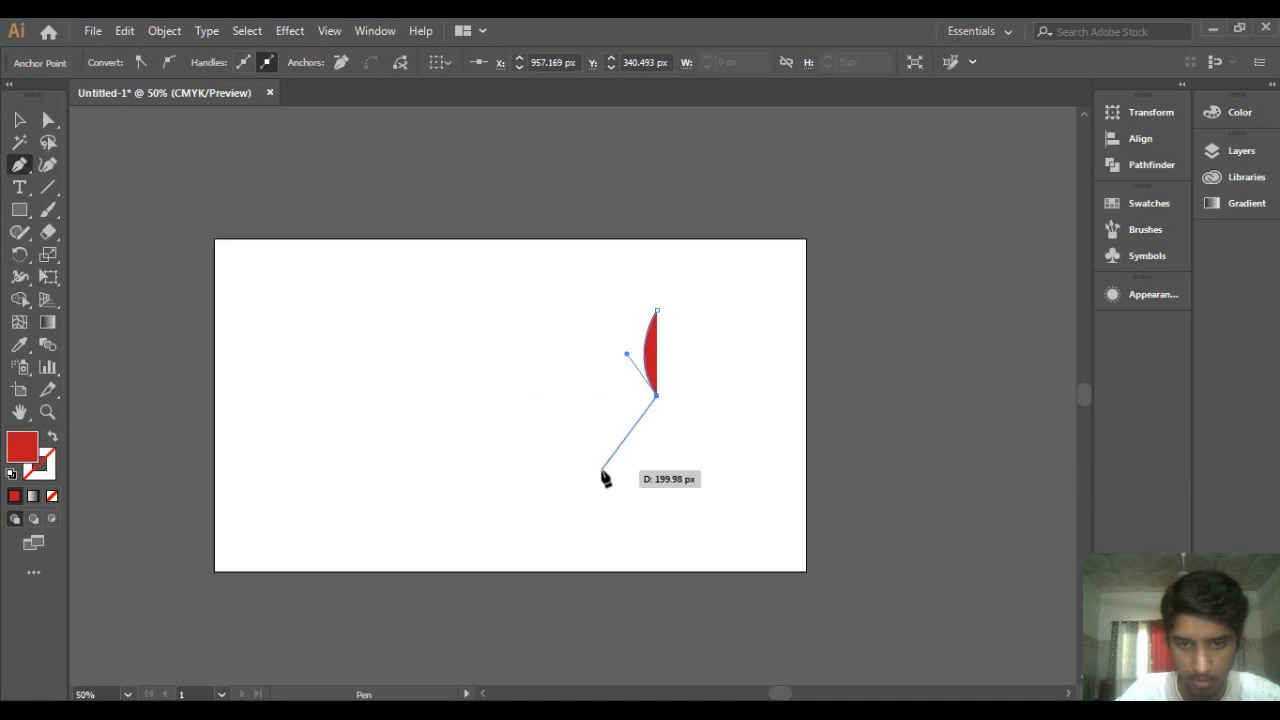
# Step: Continue the profile with a curve bulging right that sweeps in to the lower left, and finish it with a thin, open-ended flat base
pyautogui.moveTo(601, 470); pyautogui.dragTo(515, 489)
pyautogui.moveTo(600, 470); pyautogui.dragTo(658, 476)
pyautogui.moveTo(654, 470)
pyautogui.mouseDown()
pyautogui.moveTo(657, 523)
pyautogui.moveTo(656, 484)
pyautogui.mouseUp()
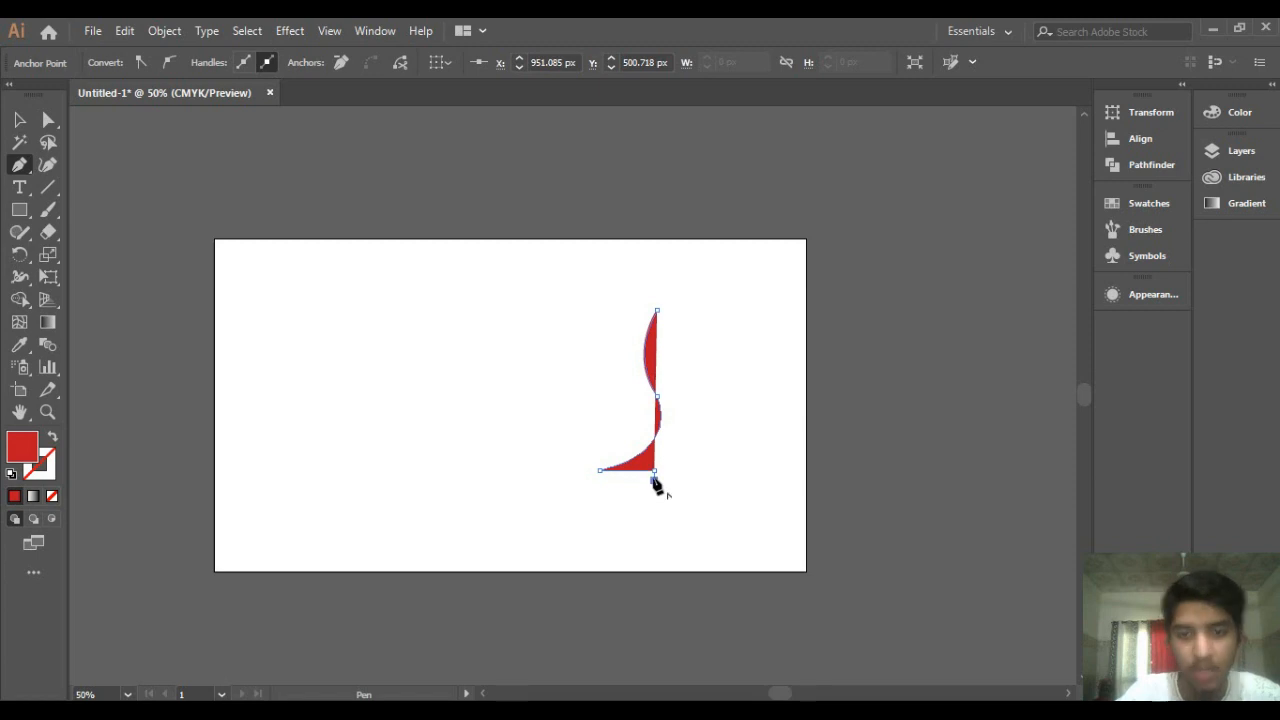
pyautogui.click(601, 484)
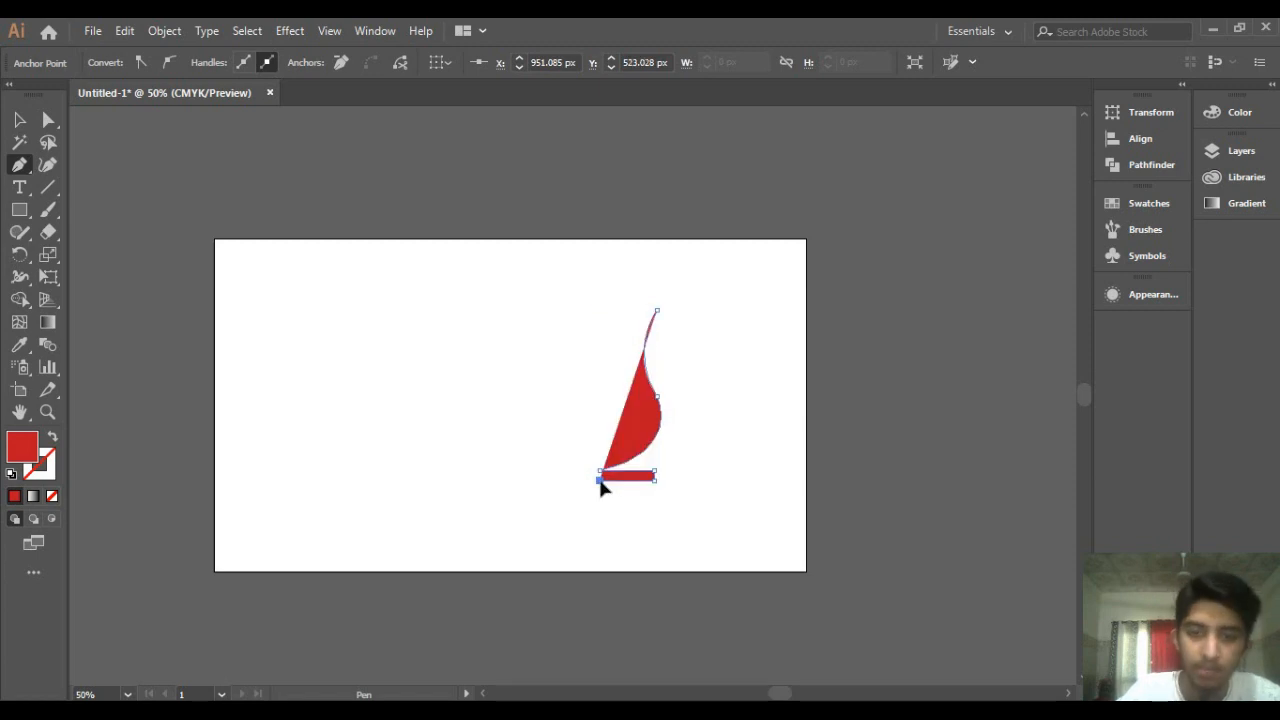
pyautogui.click(18, 120)
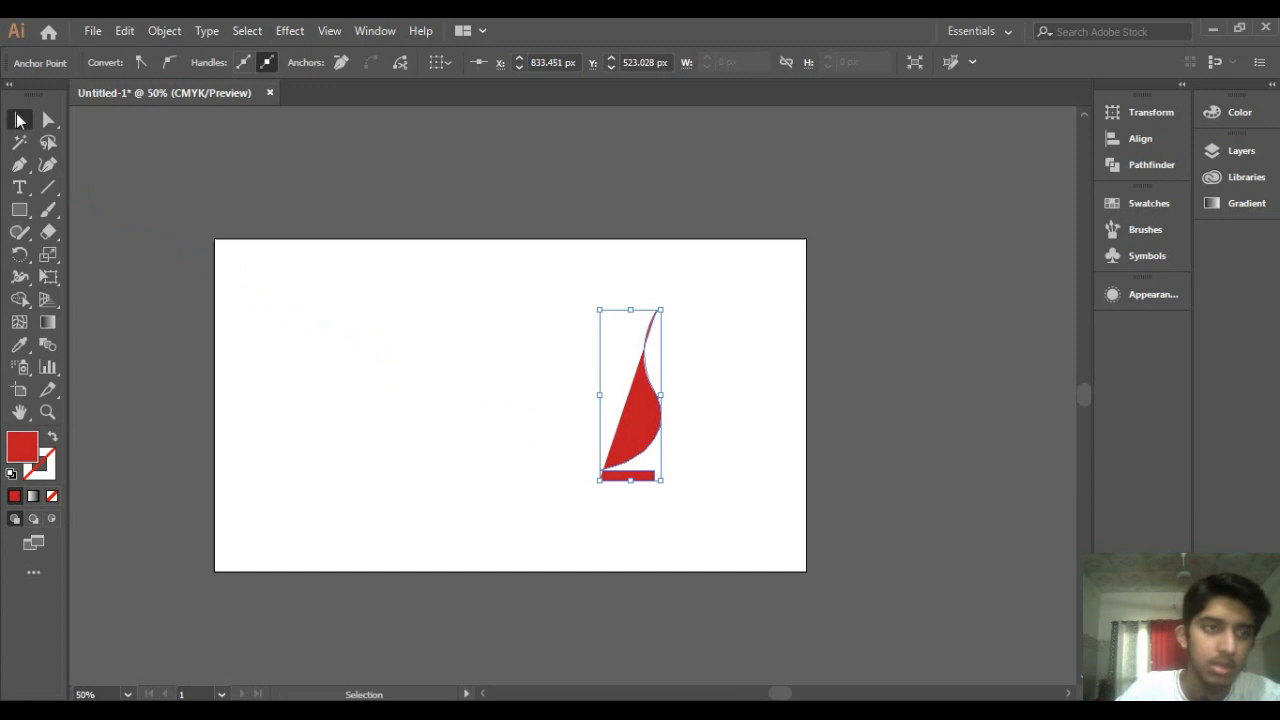
pyautogui.click(312, 412)
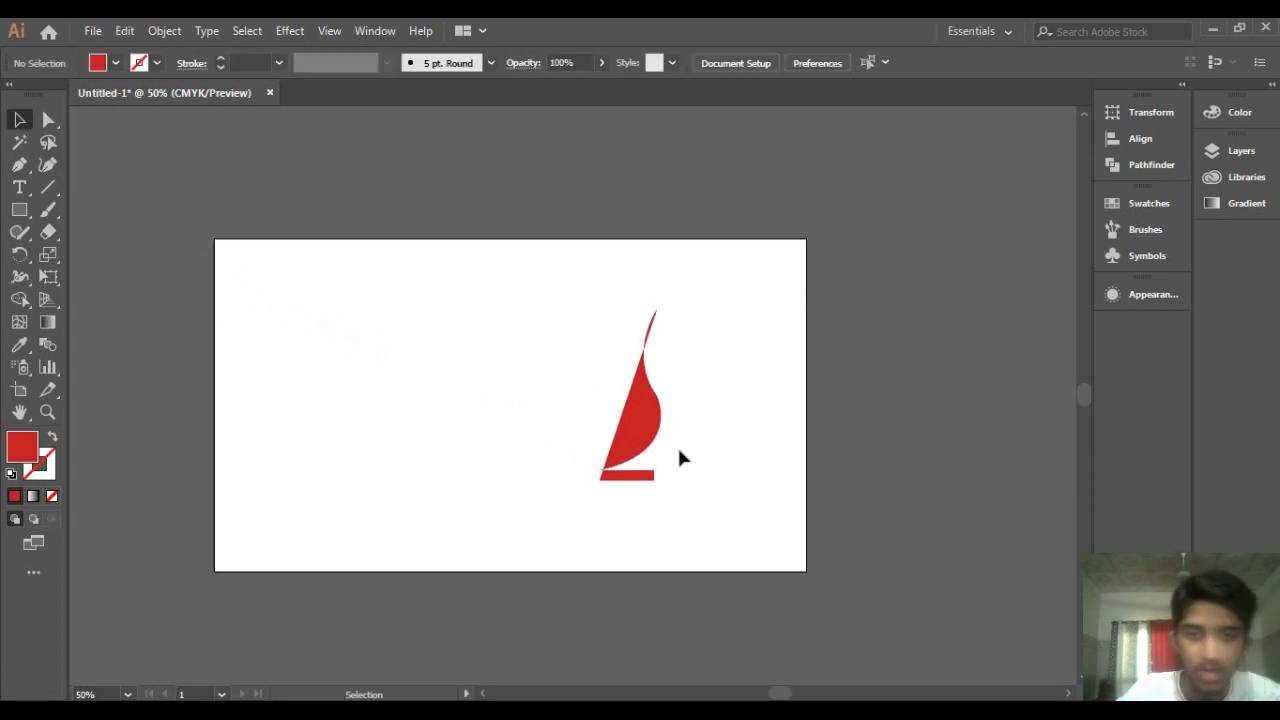
# Step: Swap the profile path's fill and stroke to leave a red outline without fill, and set the stroke weight to 8 pt
pyautogui.click(630, 400)
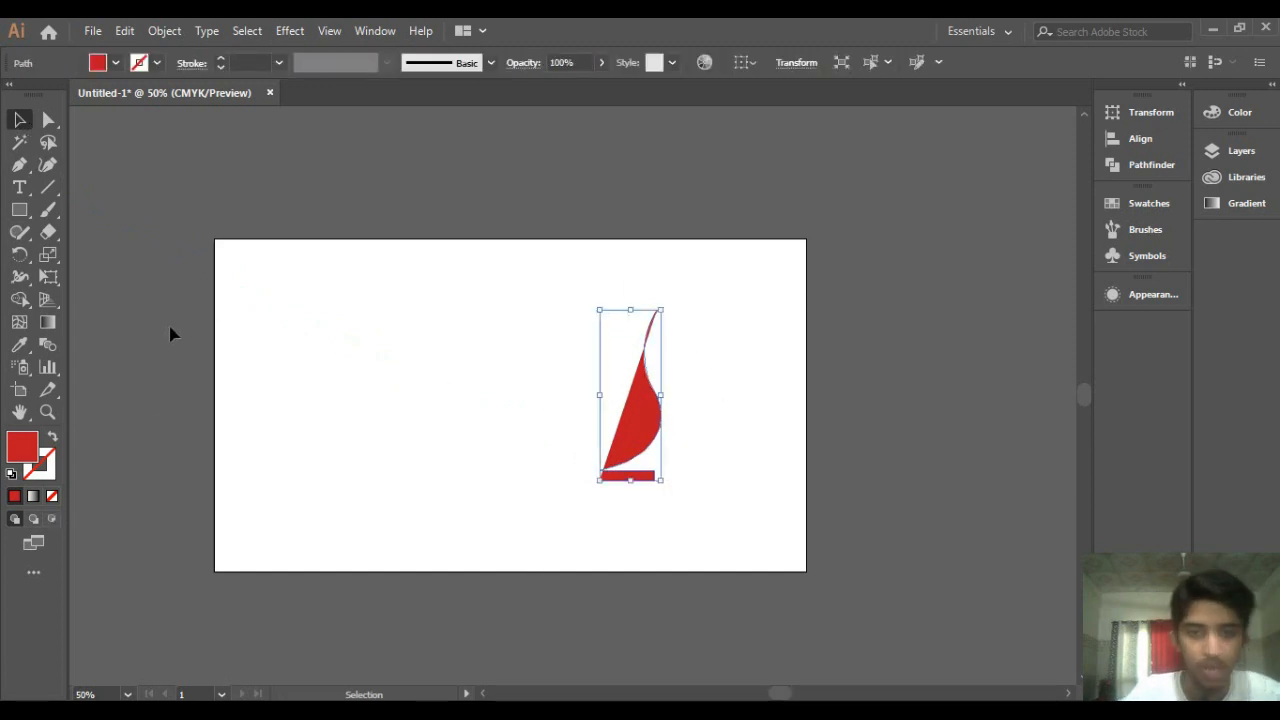
pyautogui.click(52, 439)
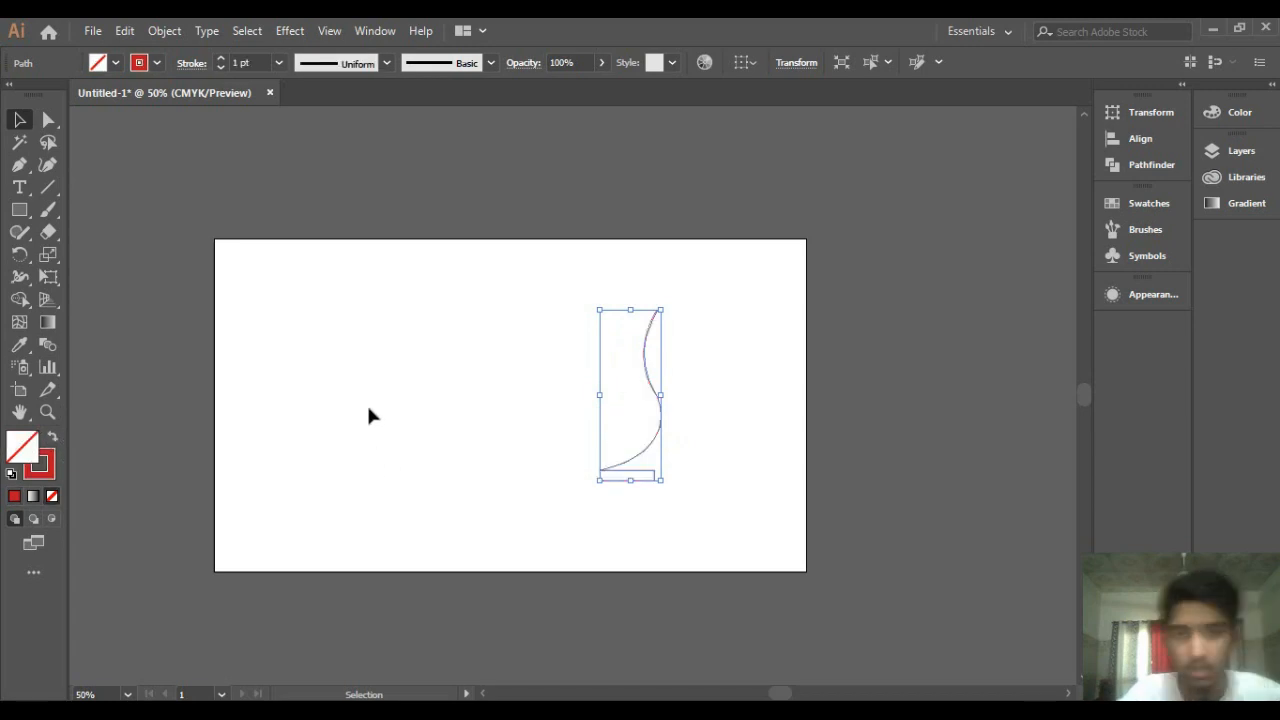
pyautogui.click(157, 62)
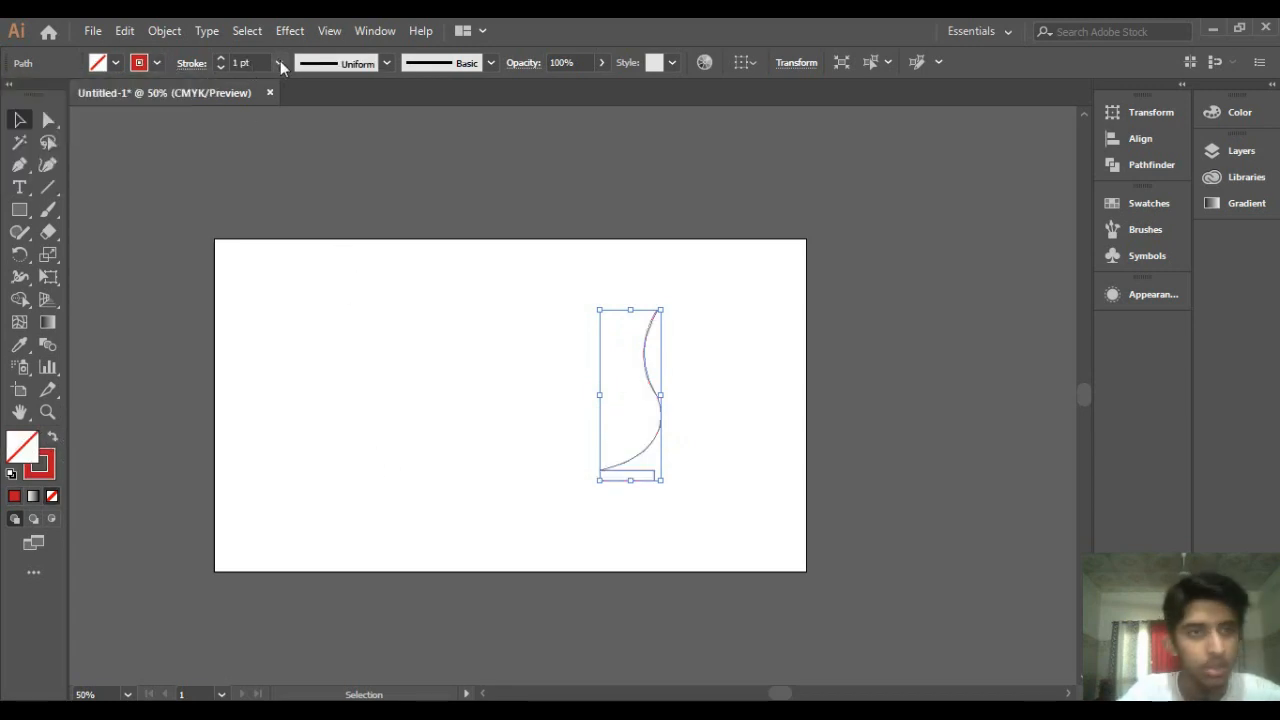
pyautogui.click(279, 62)
pyautogui.click(300, 289)
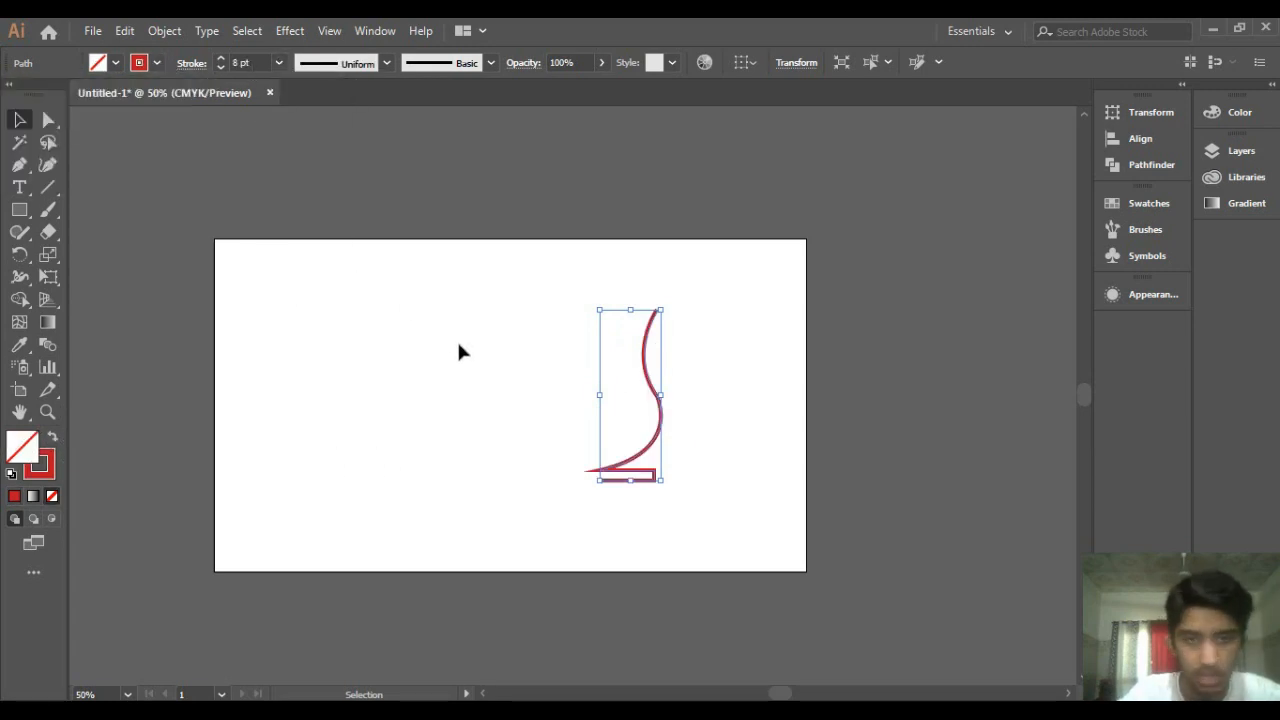
pyautogui.click(460, 340)
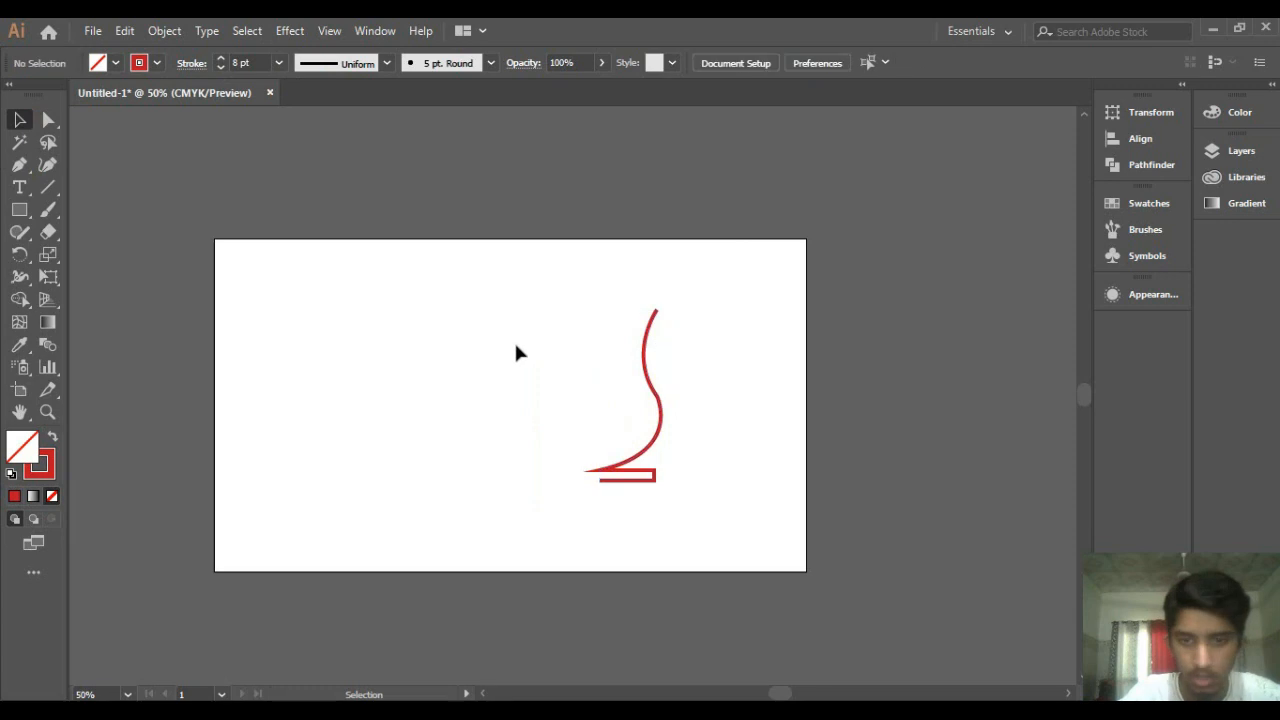
# Step: Reduce the profile path's stroke weight to 7 pt
pyautogui.click(656, 436)
pyautogui.click(279, 62)
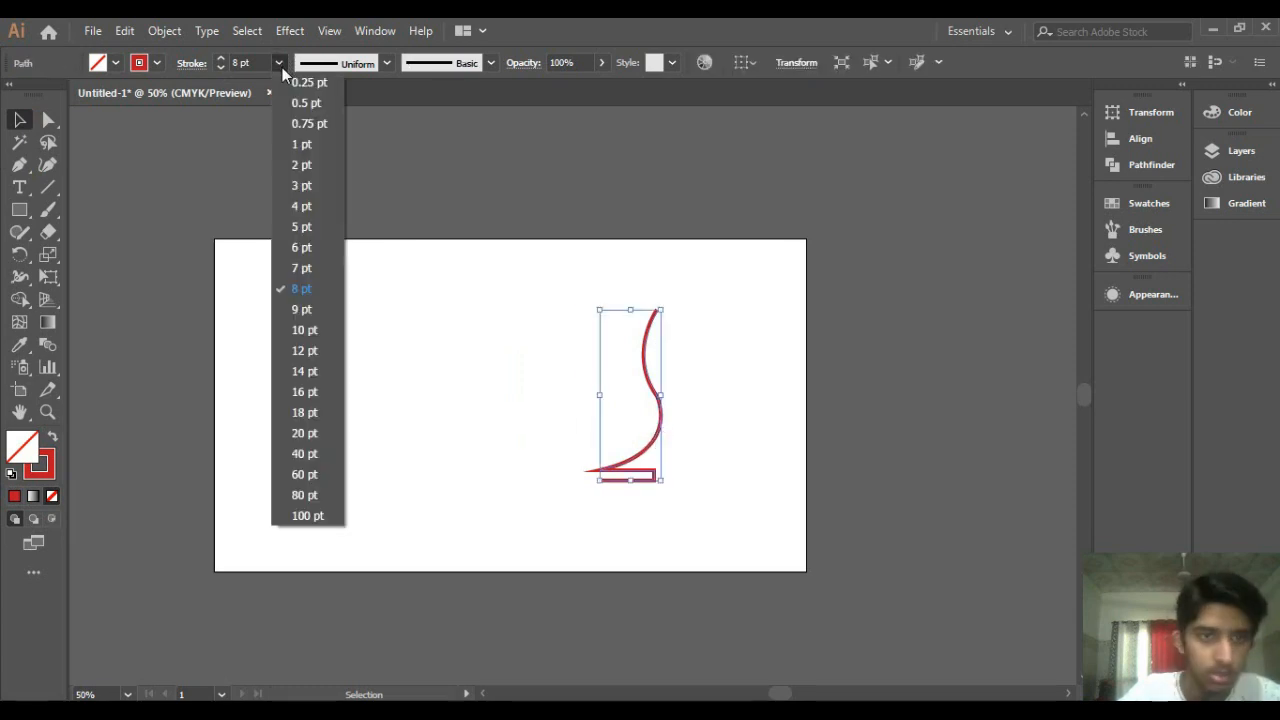
pyautogui.click(313, 269)
pyautogui.click(440, 355)
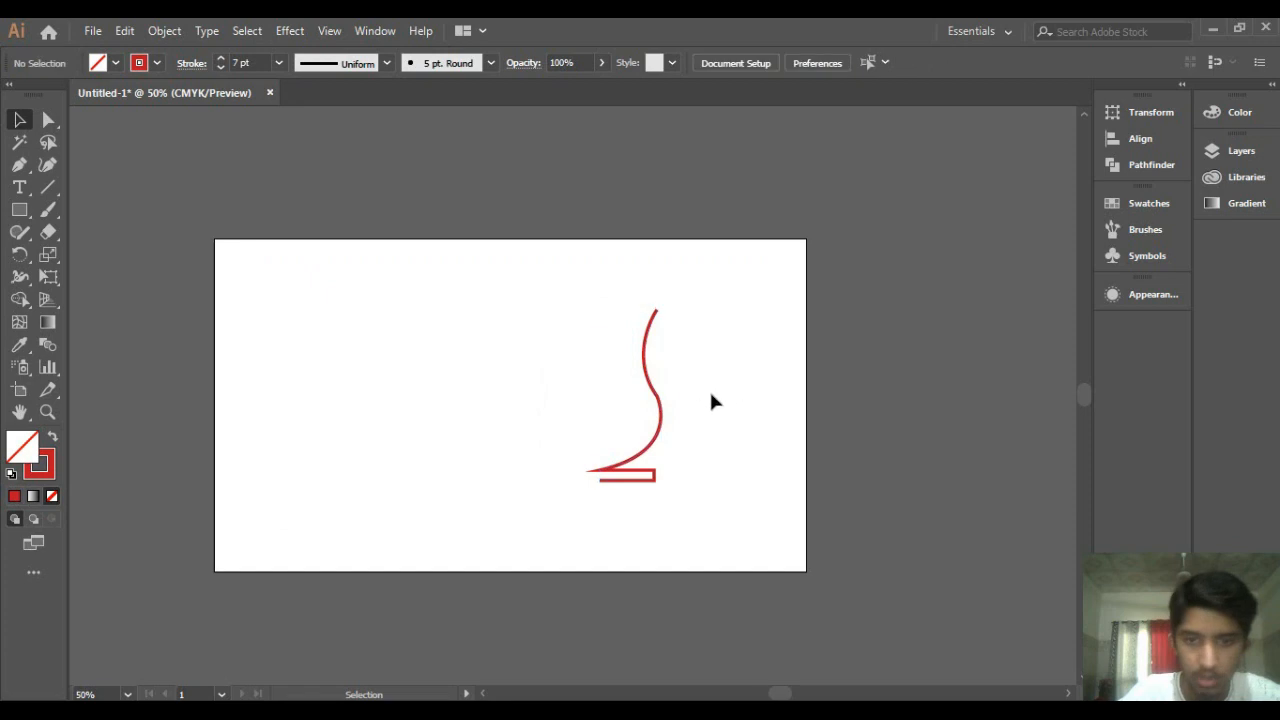
# Step: Give the profile path's stroke a round join and a round cap
pyautogui.click(660, 430)
pyautogui.click(193, 63)
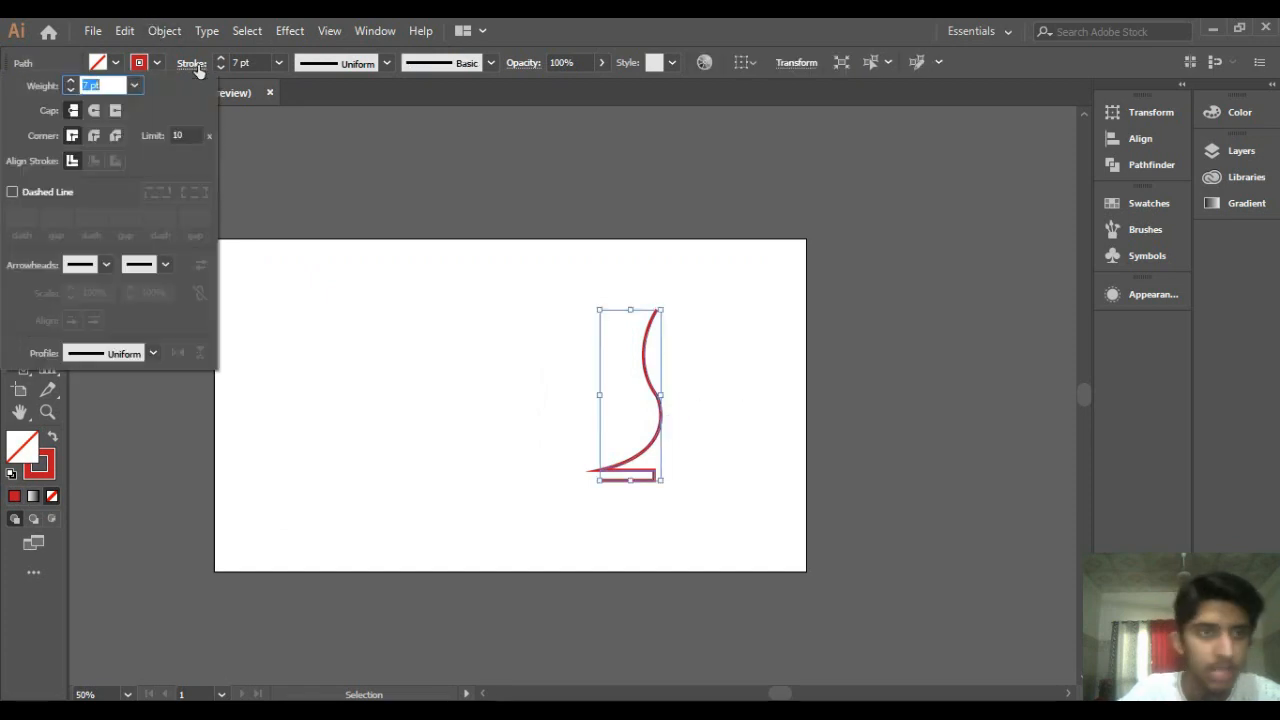
pyautogui.click(94, 135)
pyautogui.click(94, 110)
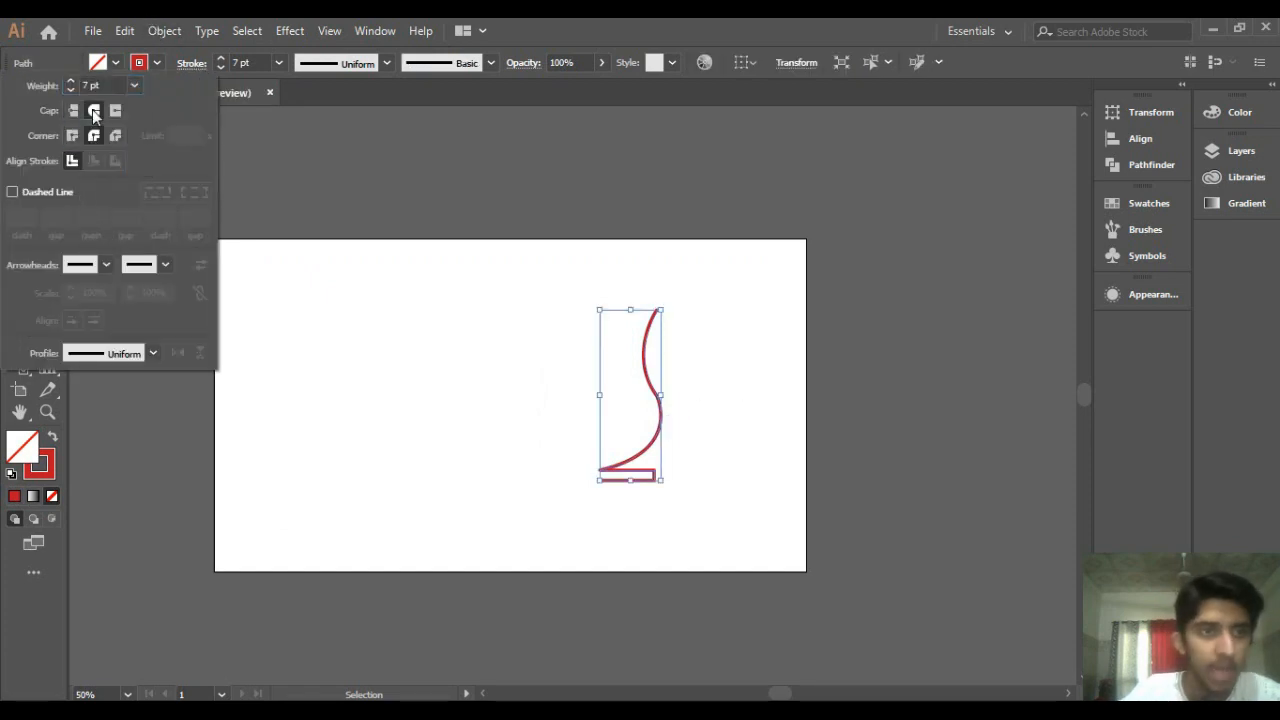
pyautogui.click(413, 371)
pyautogui.click(415, 371)
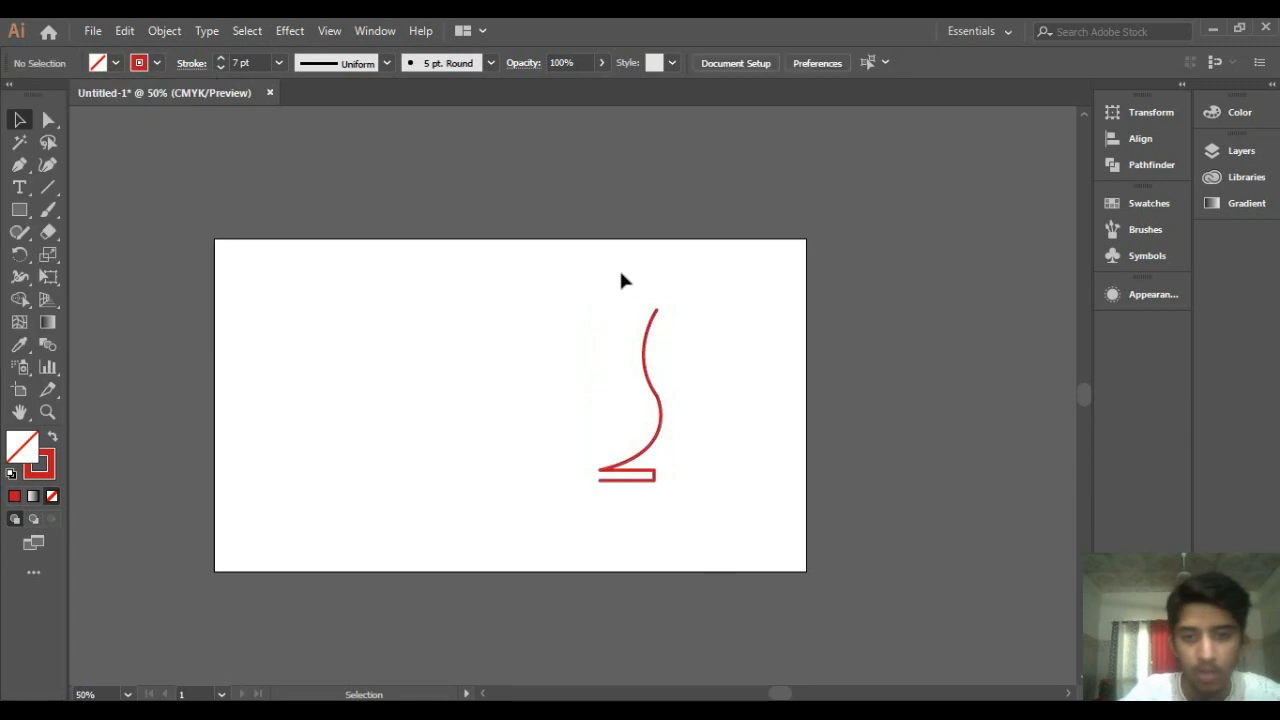
# Step: Move the profile path left towards the artboard's centre and stretch it slightly taller at the base
pyautogui.hotkey('ctrl', 'a')
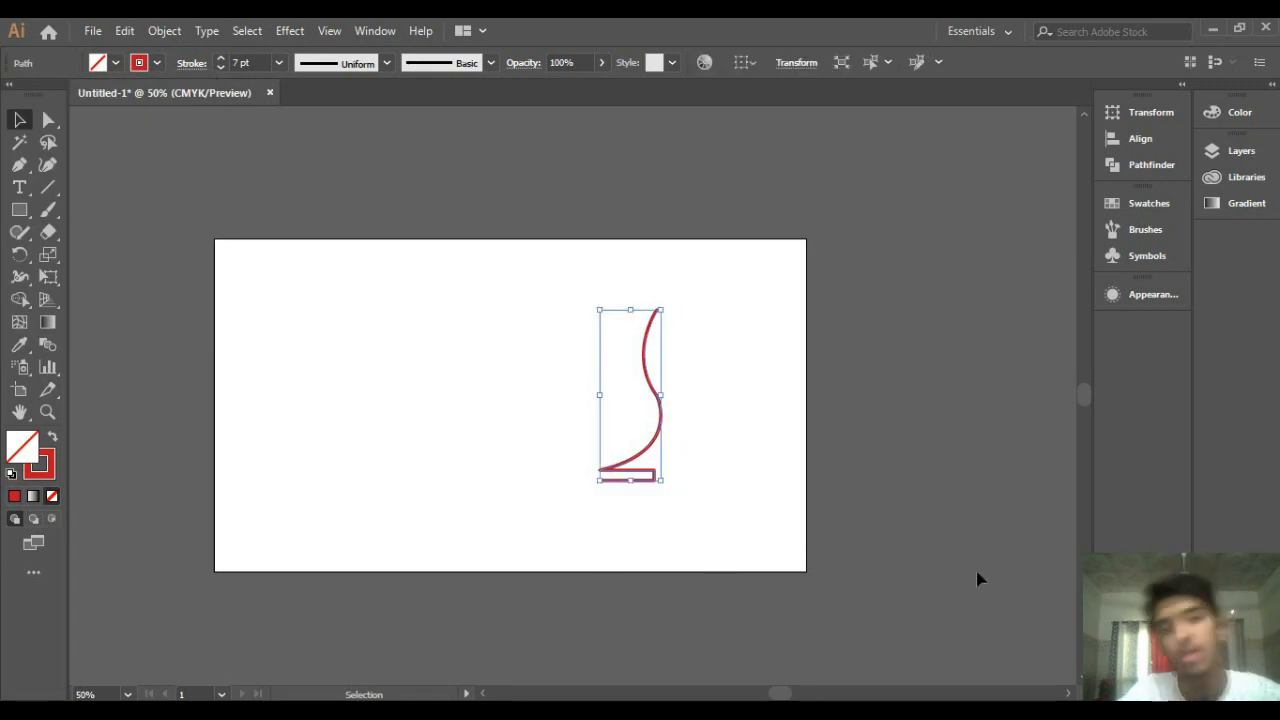
pyautogui.moveTo(648, 345); pyautogui.dragTo(590, 350)
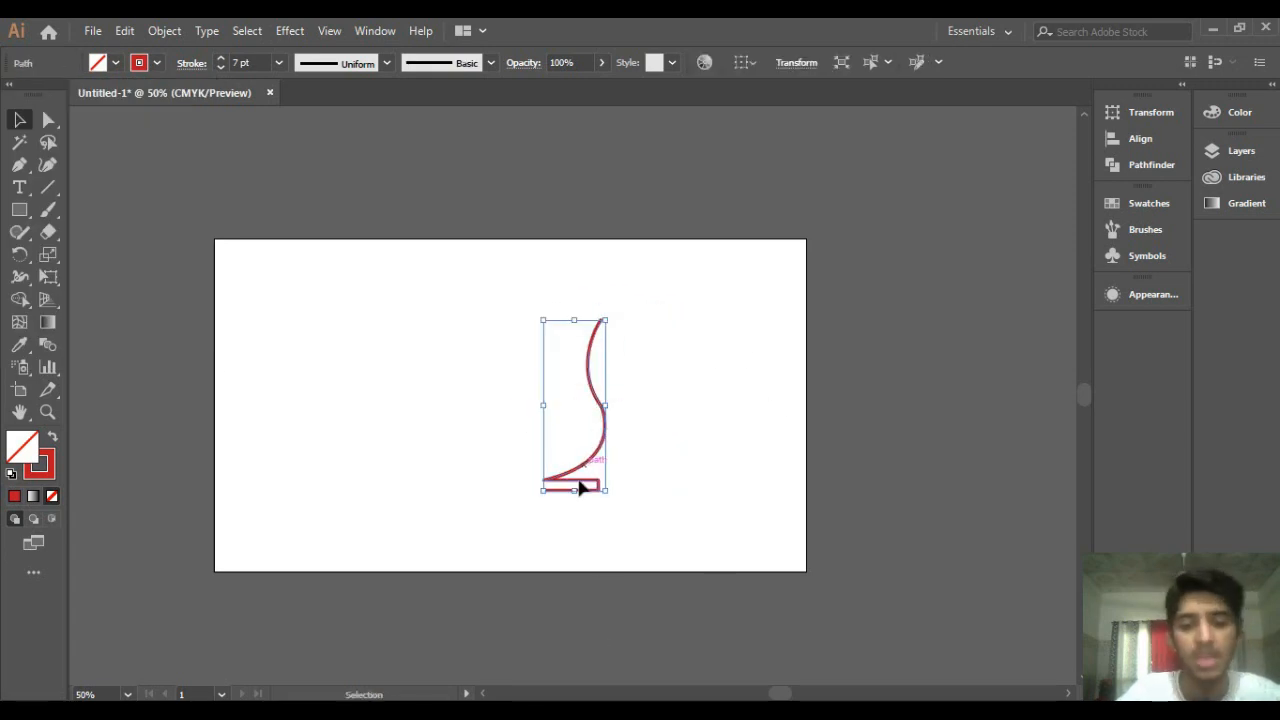
pyautogui.moveTo(580, 491); pyautogui.dragTo(579, 502)
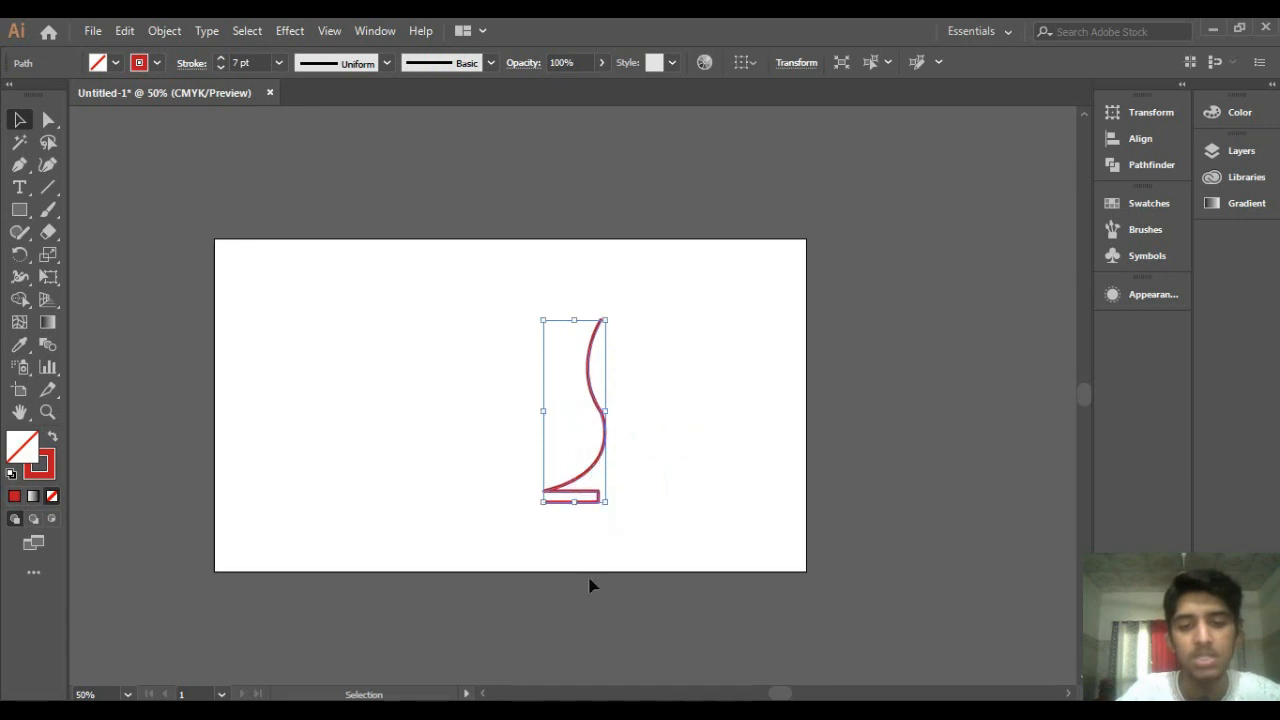
pyautogui.click(698, 338)
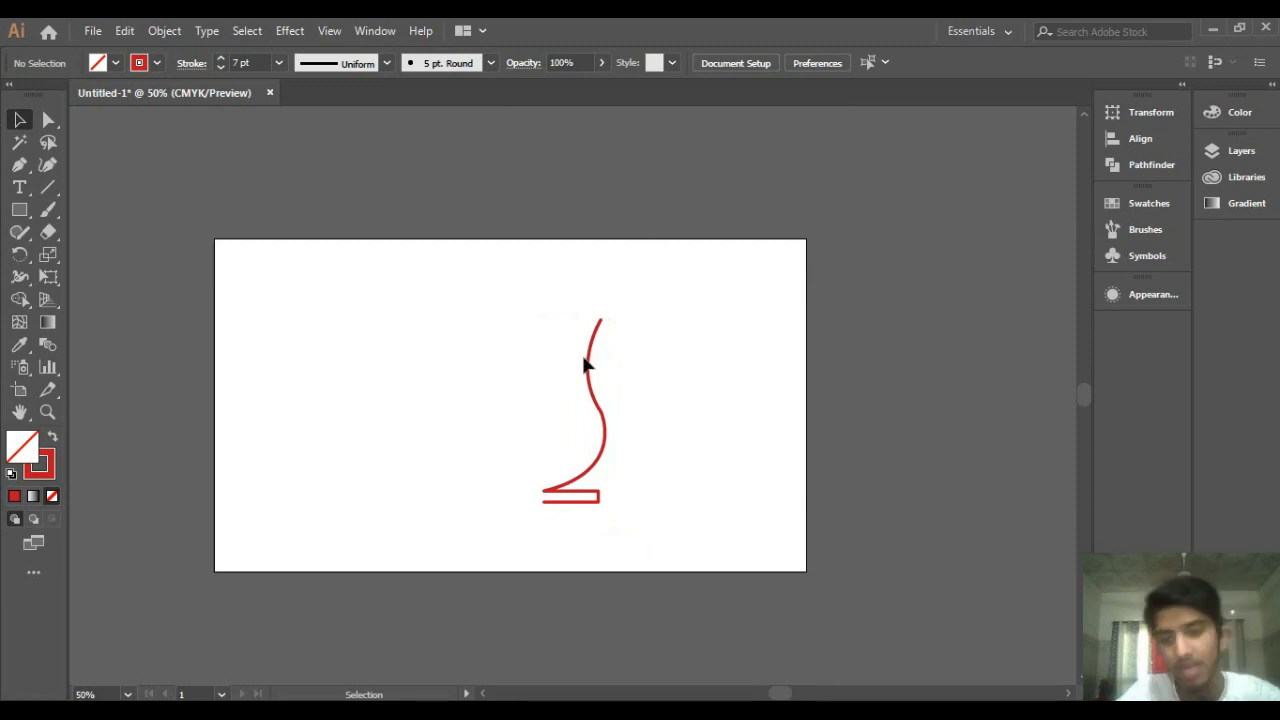
# Step: Set up a 3D Revolve effect on the red half-vase profile path with the preview on
pyautogui.moveTo(557, 288); pyautogui.dragTo(137, 563)
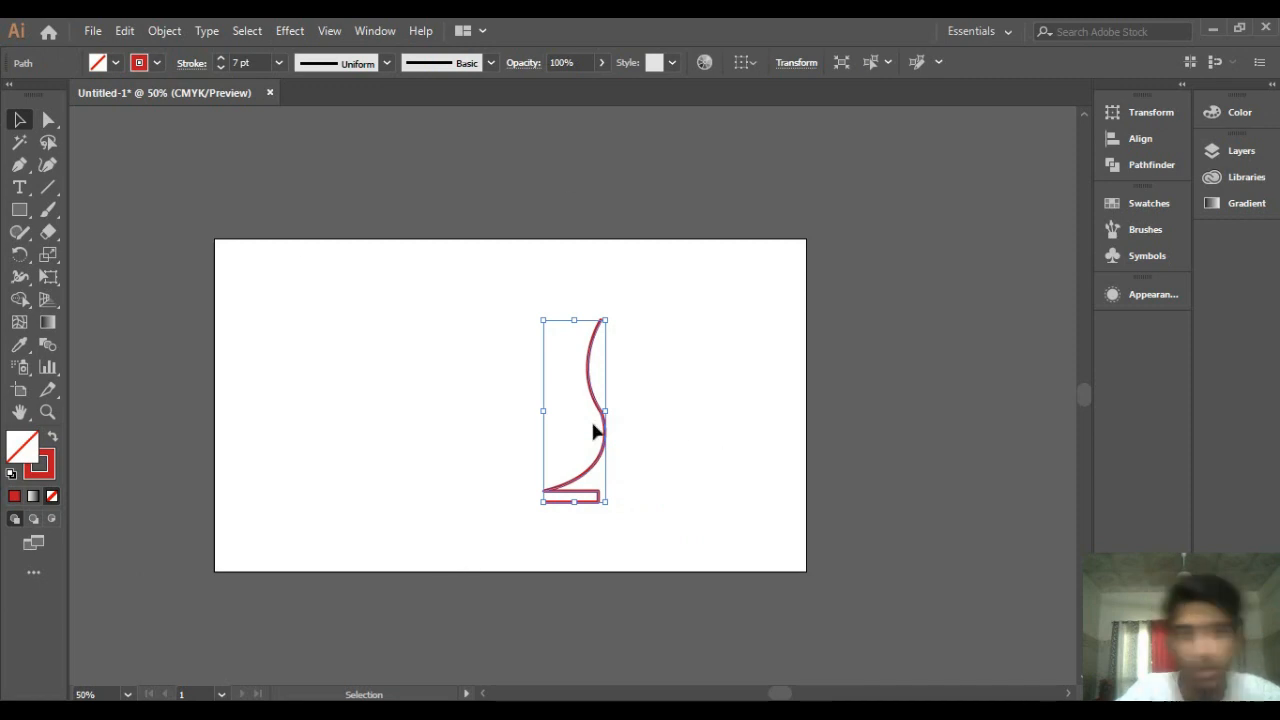
pyautogui.click(292, 28)
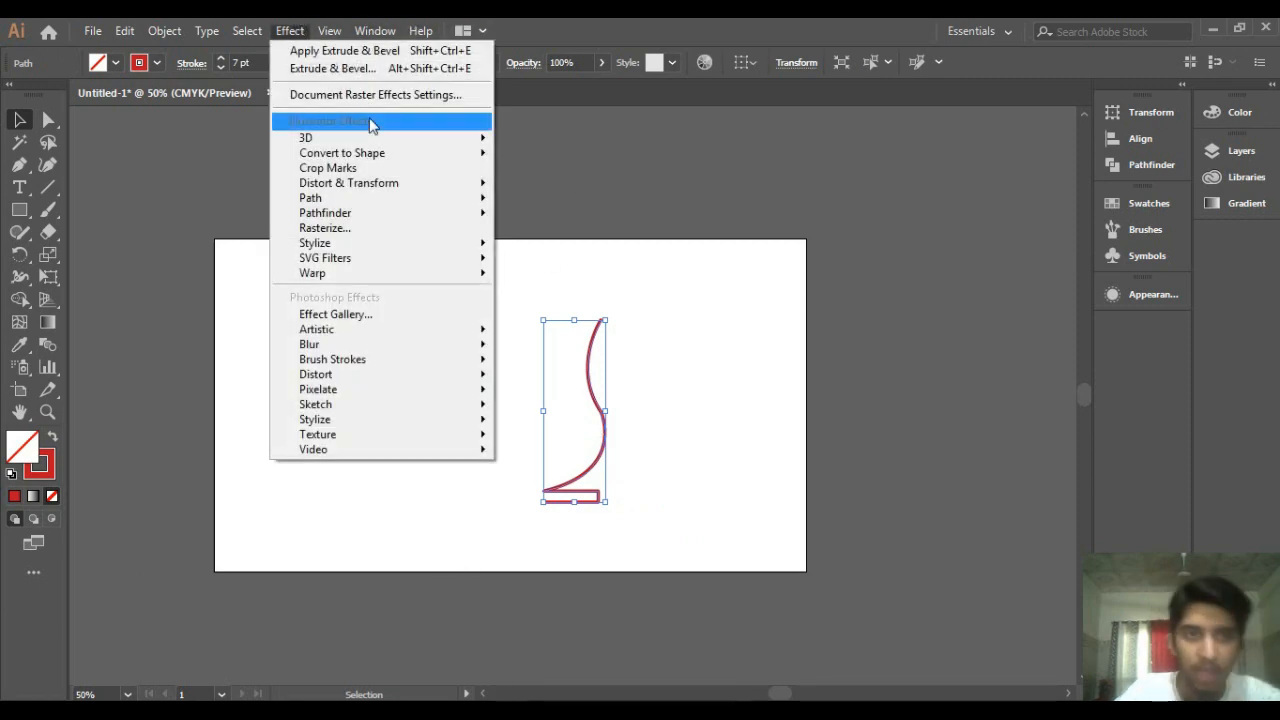
pyautogui.moveTo(470, 137)
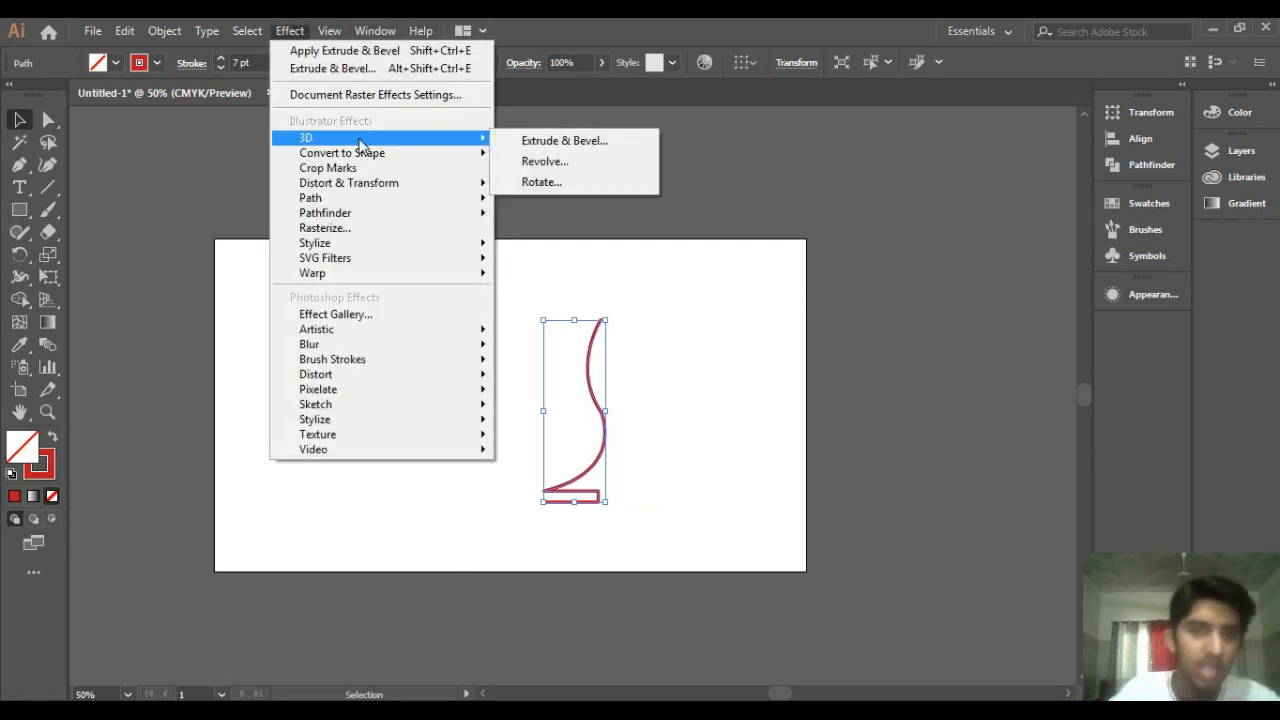
pyautogui.click(543, 162)
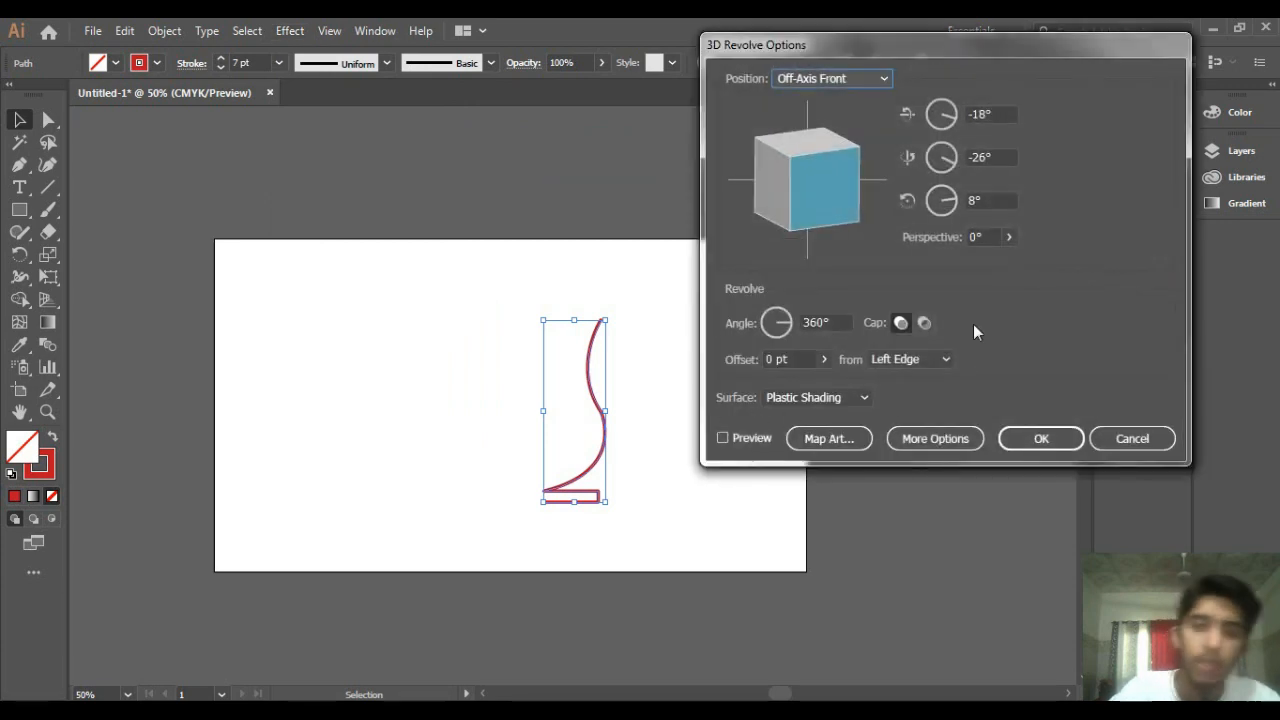
pyautogui.click(722, 440)
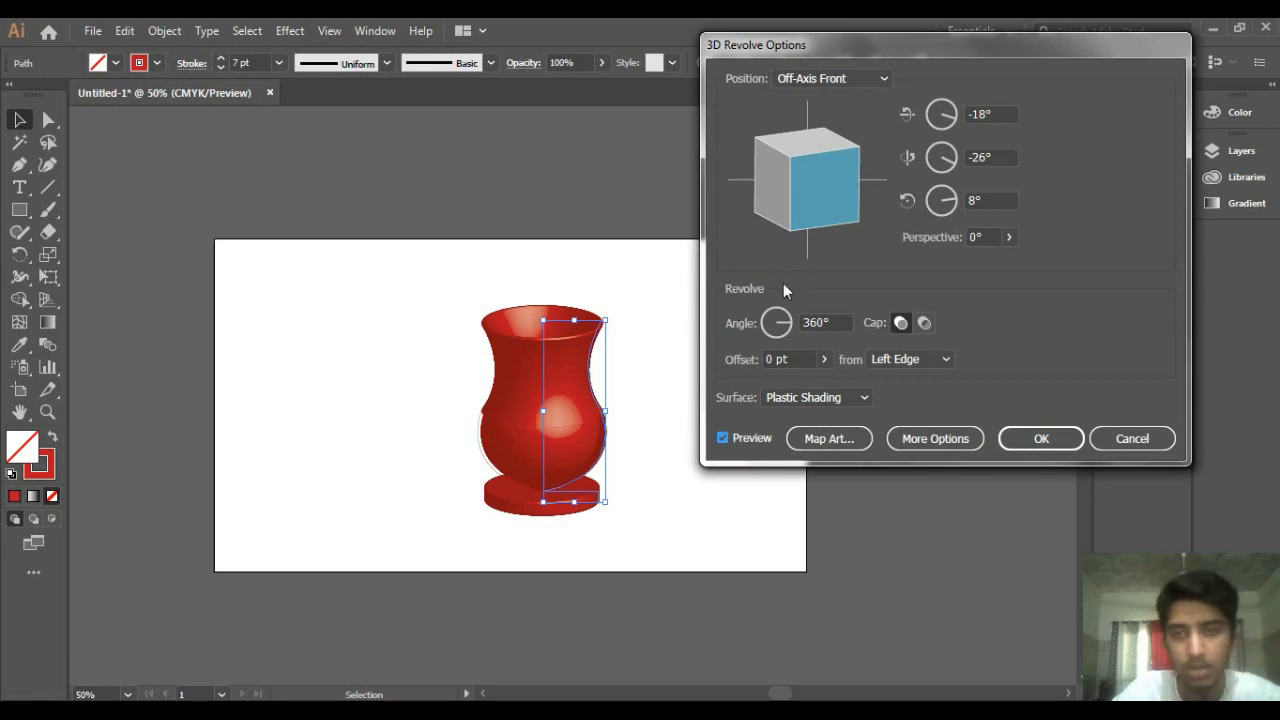
# Step: Rotate the revolved vase to -22°, -17° and 7°, and set its perspective to 49°
pyautogui.moveTo(849, 153); pyautogui.dragTo(823, 194)
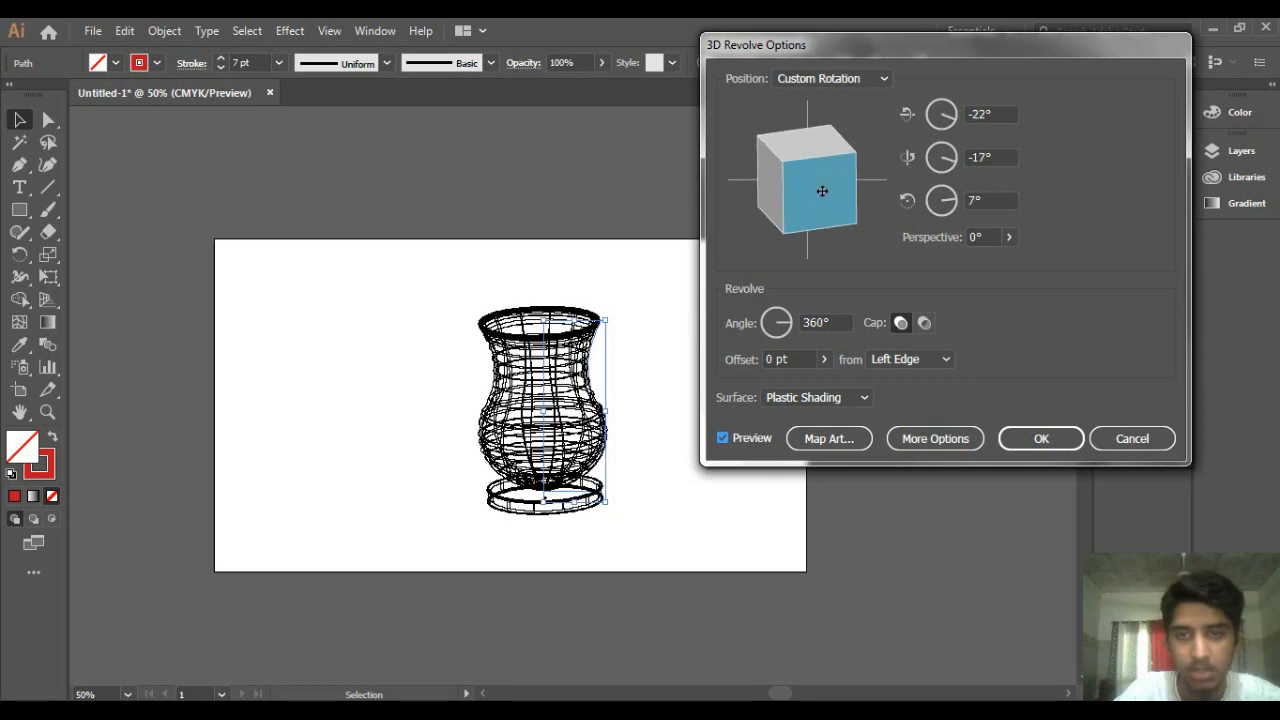
pyautogui.click(1010, 238)
pyautogui.moveTo(947, 258); pyautogui.dragTo(959, 261)
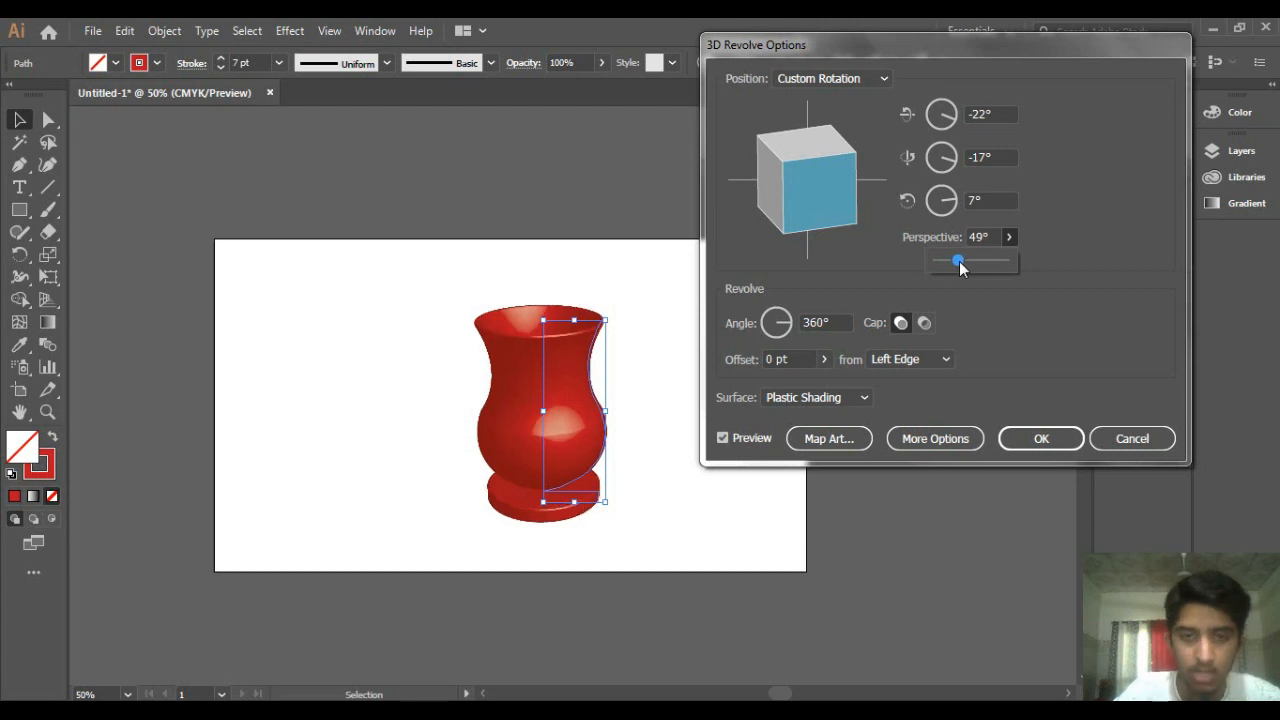
# Step: Show the additional Revolve shading options and move the light to the right edge of the lighting sphere
pyautogui.click(910, 436)
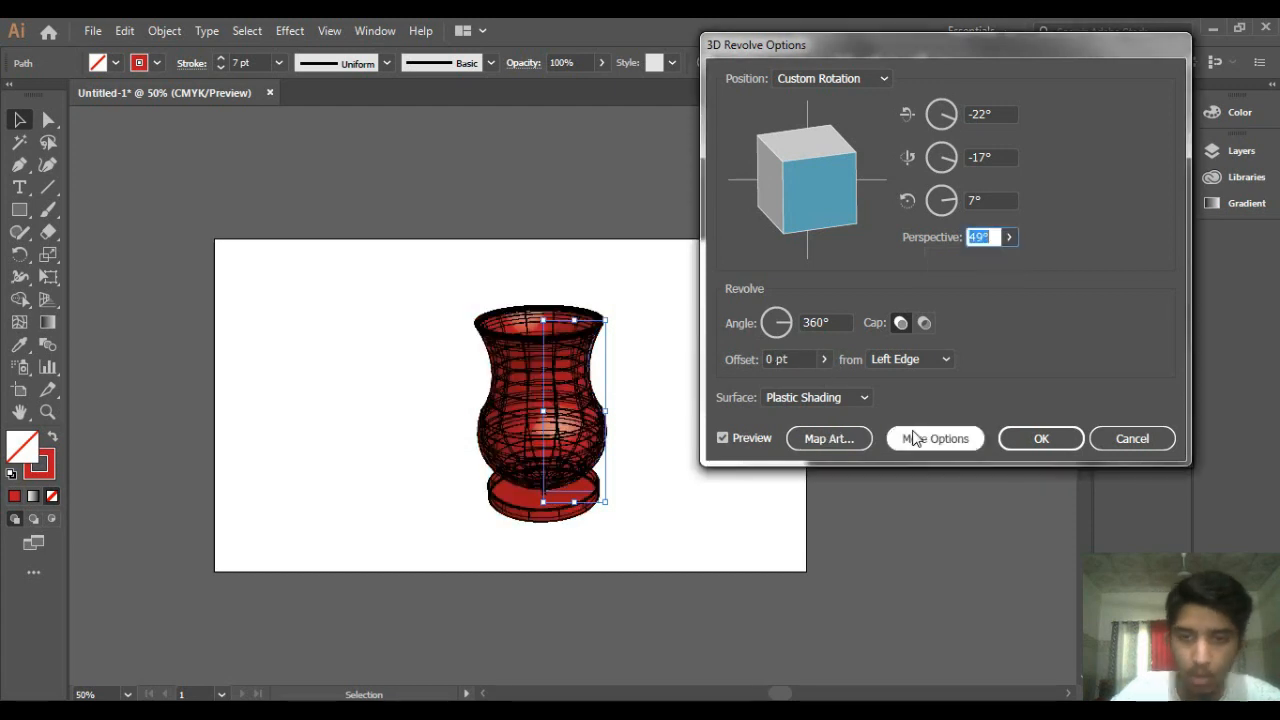
pyautogui.click(930, 436)
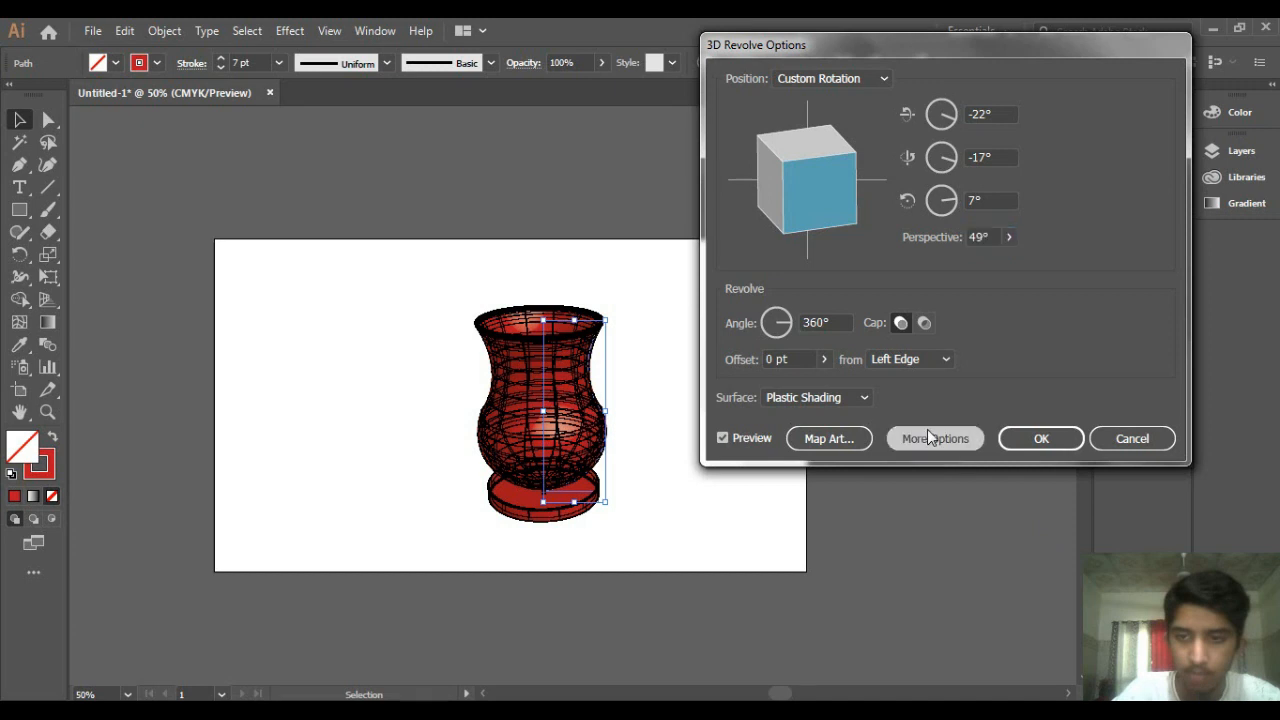
pyautogui.moveTo(770, 441); pyautogui.dragTo(787, 453)
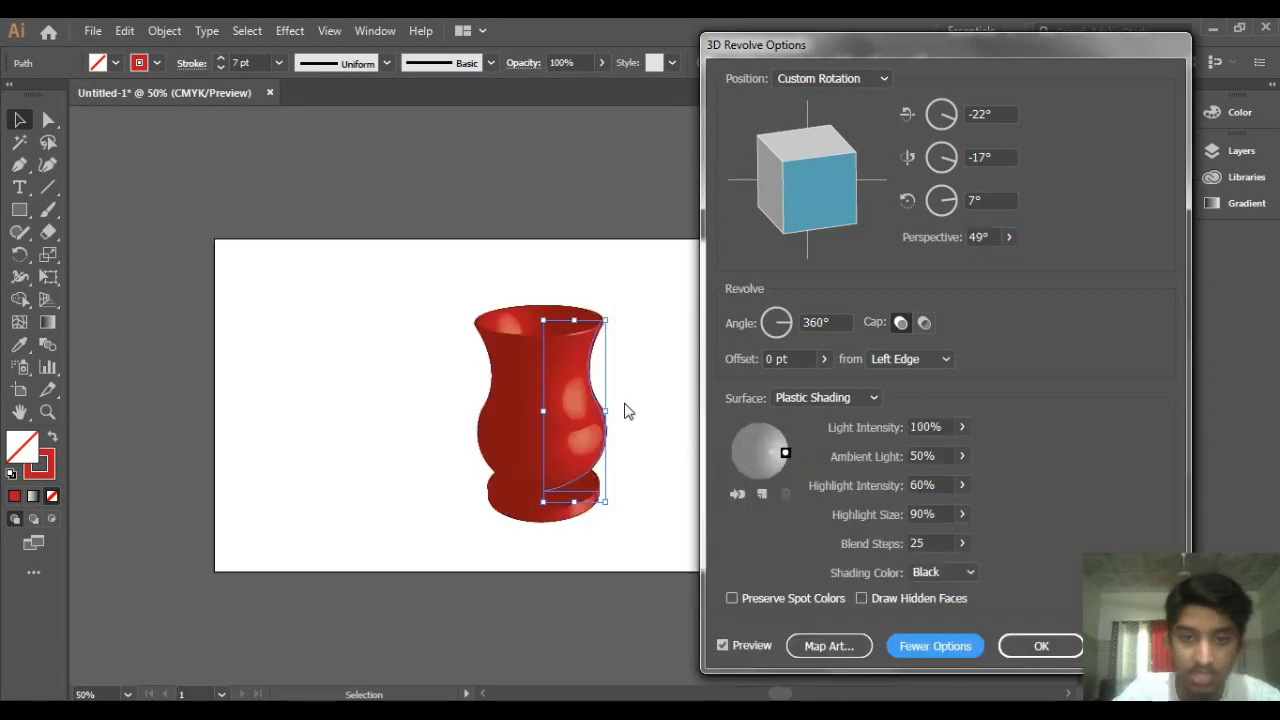
pyautogui.click(788, 451)
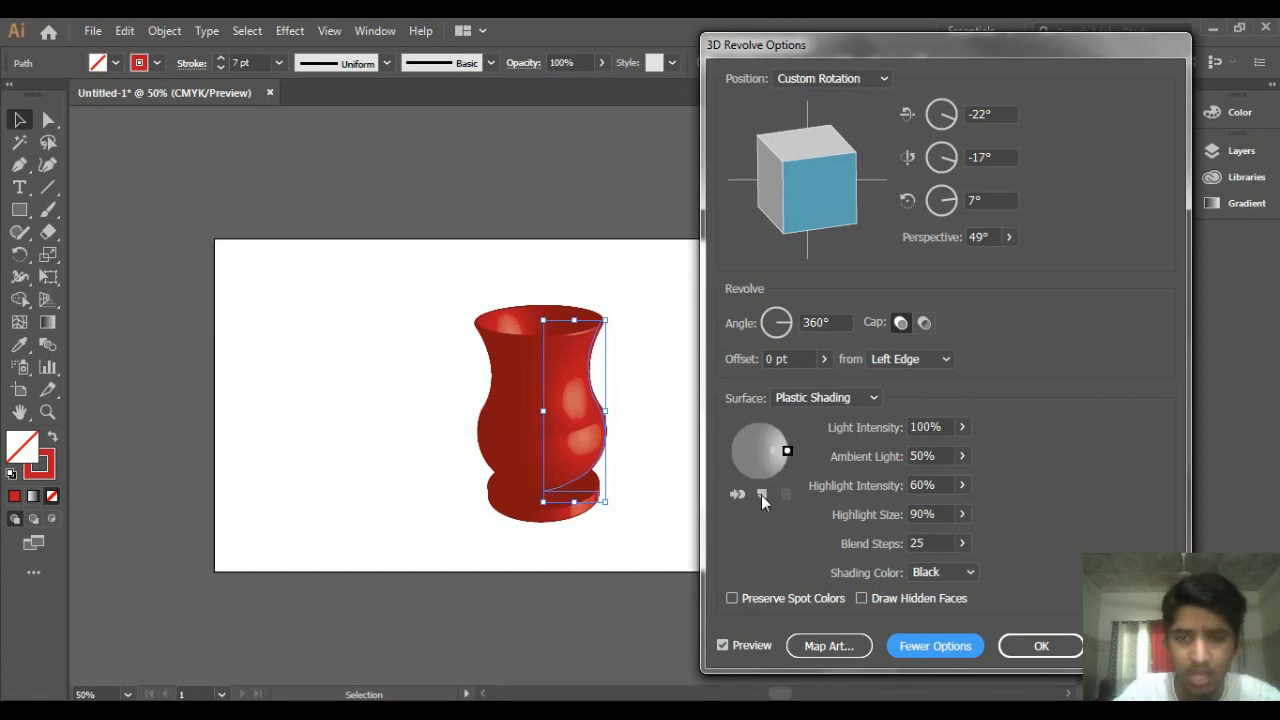
# Step: Add a second light, place it at the upper-left edge of the lighting sphere, and apply the Revolve effect
pyautogui.click(761, 495)
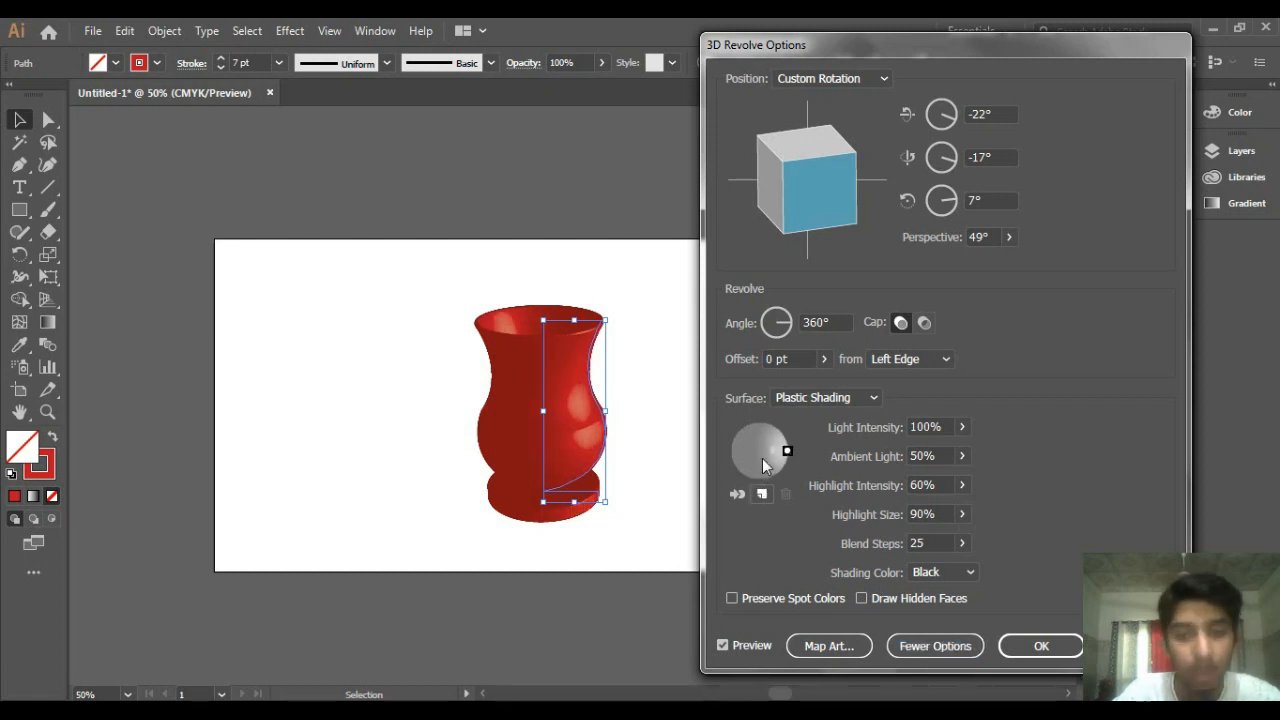
pyautogui.moveTo(762, 458); pyautogui.dragTo(737, 456)
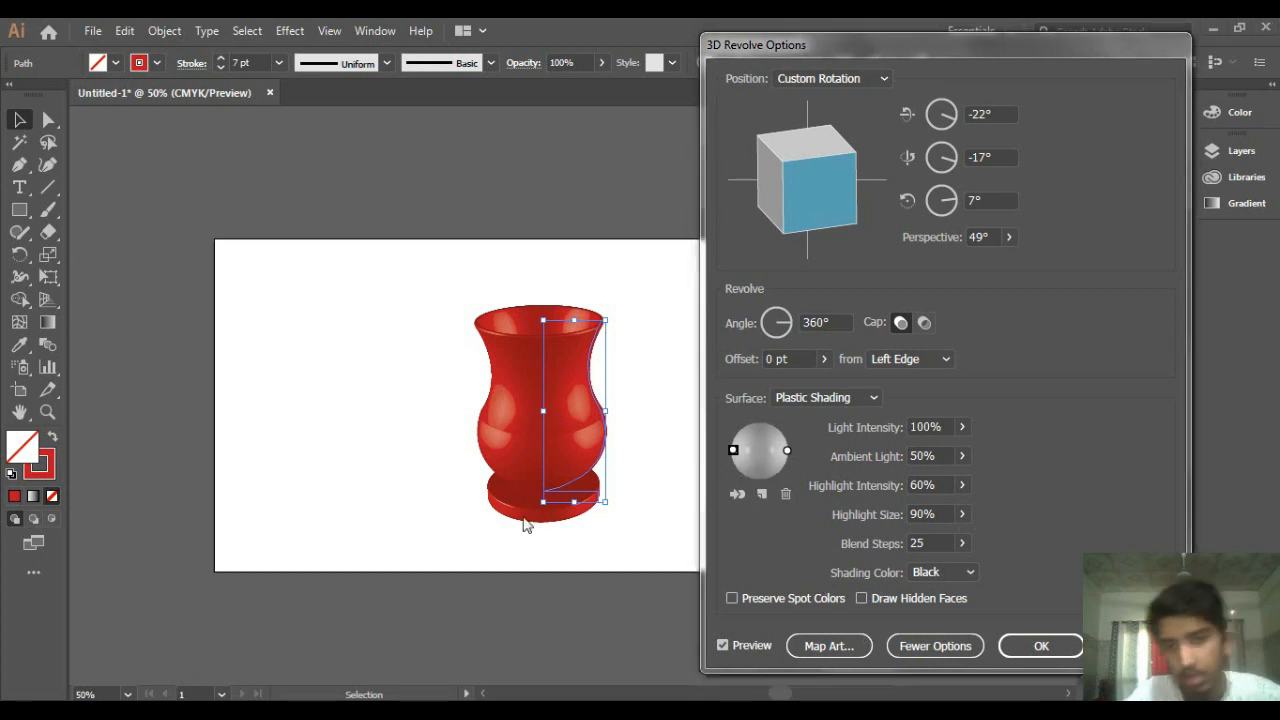
pyautogui.moveTo(733, 450); pyautogui.dragTo(737, 435)
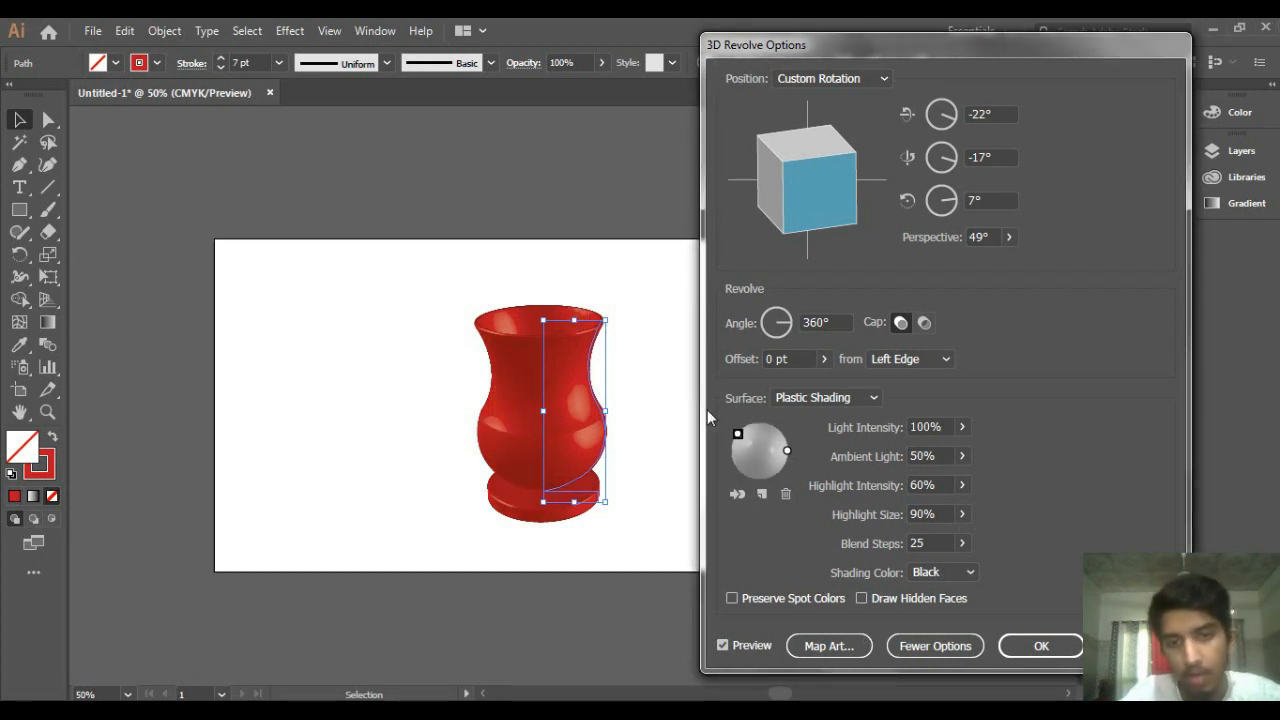
pyautogui.click(1043, 647)
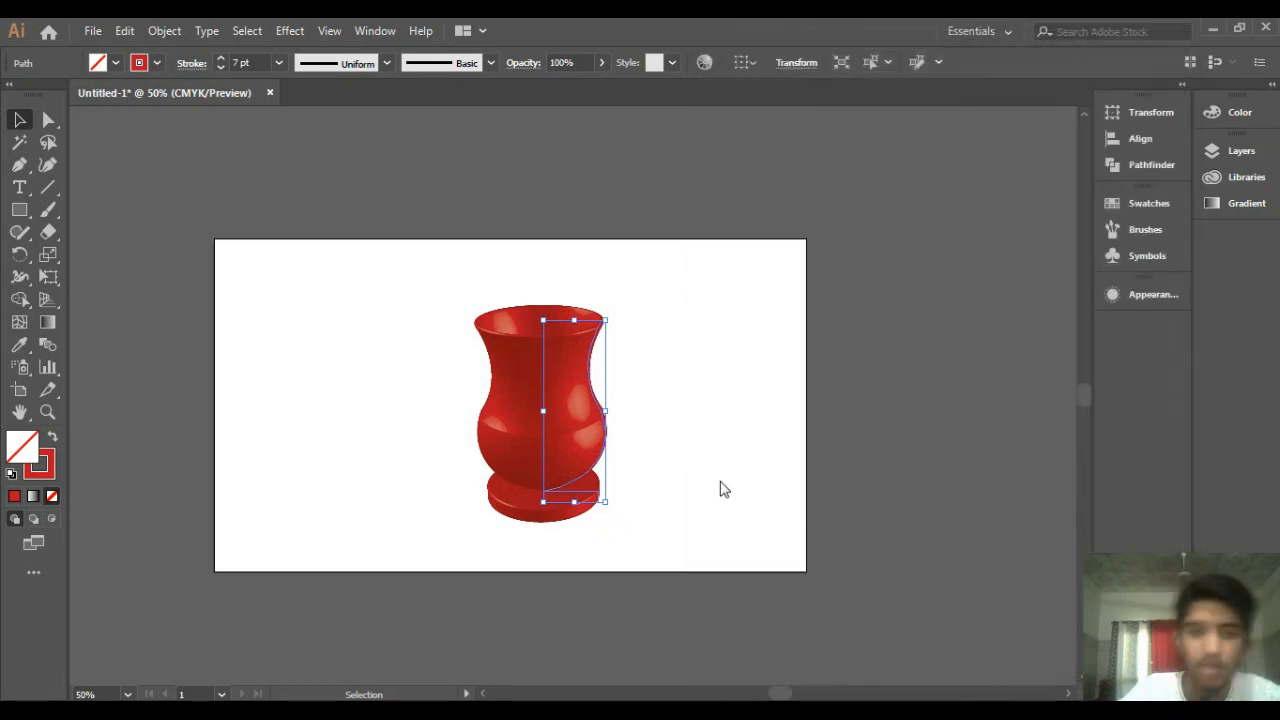
# Step: Move the red vase slightly left and up on the artboard and deselect it
pyautogui.click(603, 381)
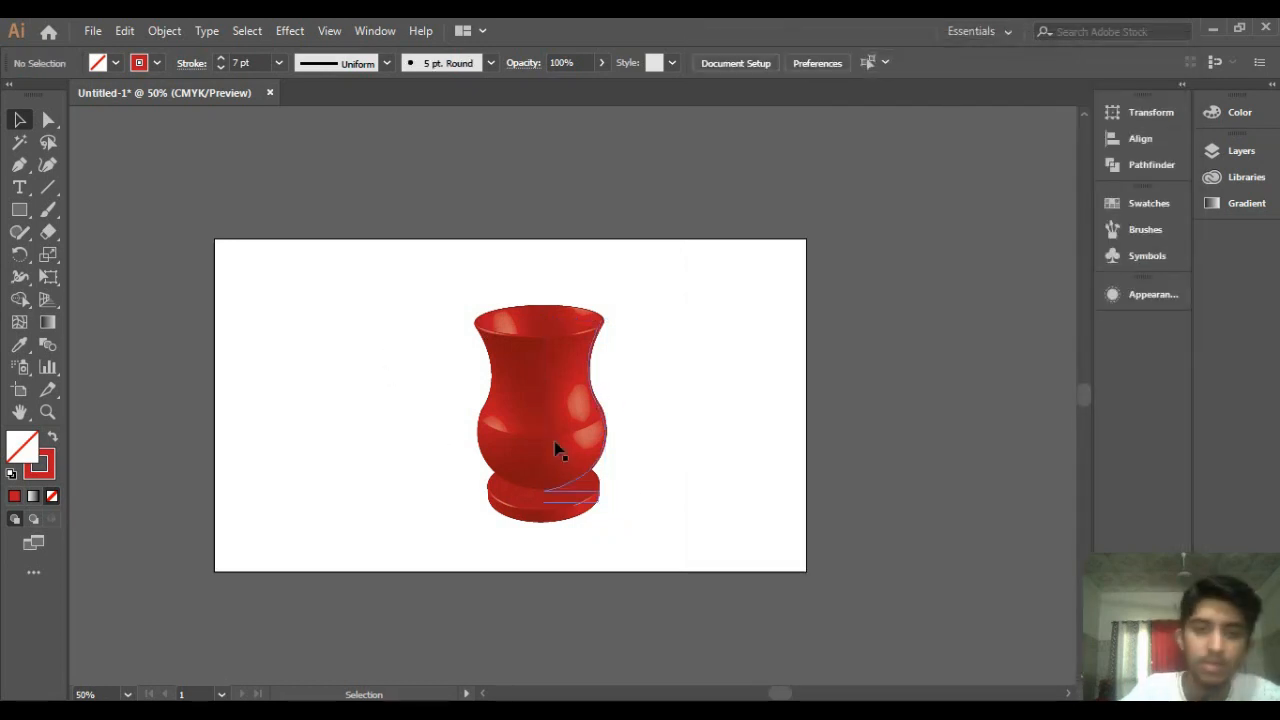
pyautogui.moveTo(553, 437); pyautogui.dragTo(537, 437)
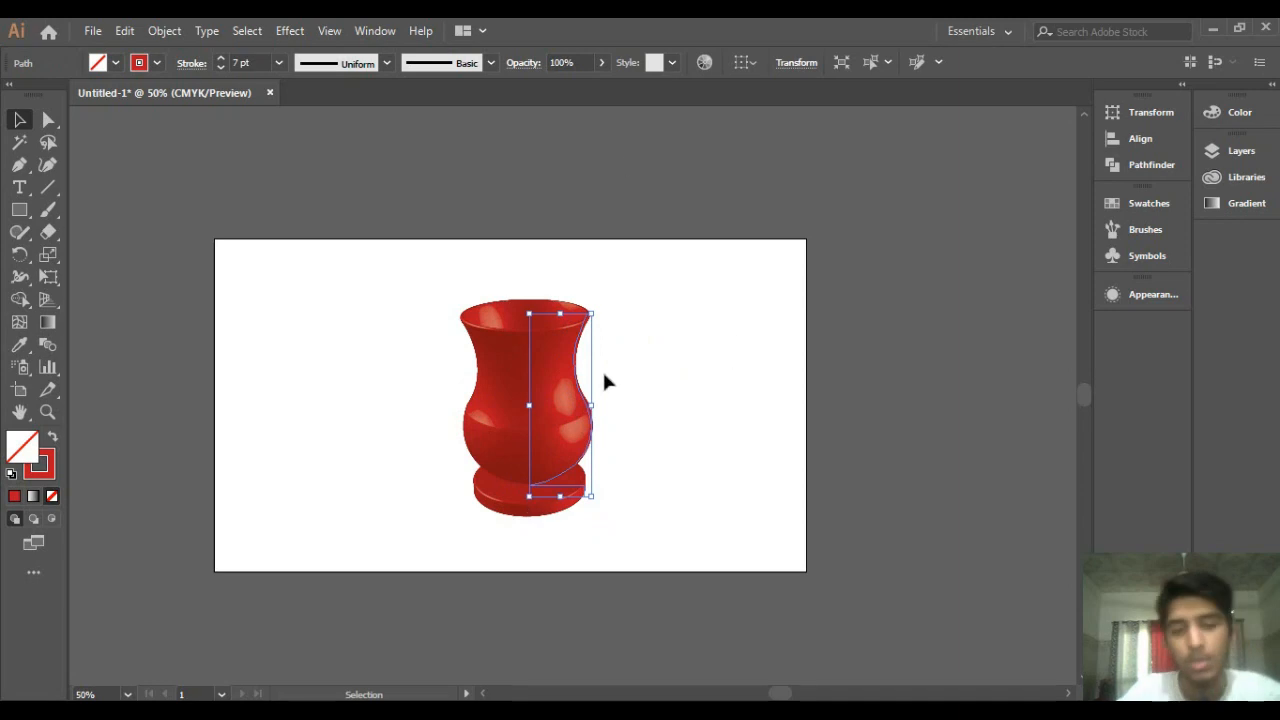
pyautogui.click(729, 516)
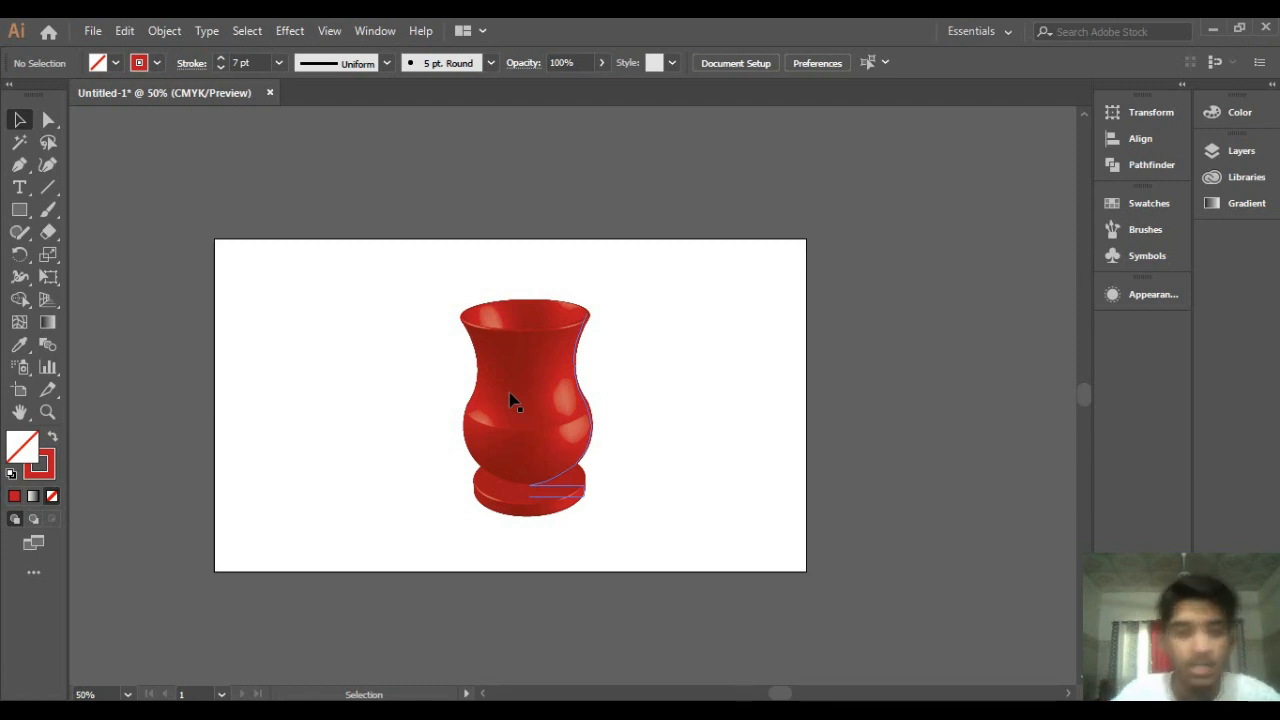
# Step: Select the finished vase, clear the selection, and minimise the Illustrator window to show the desktop
pyautogui.click(507, 342)
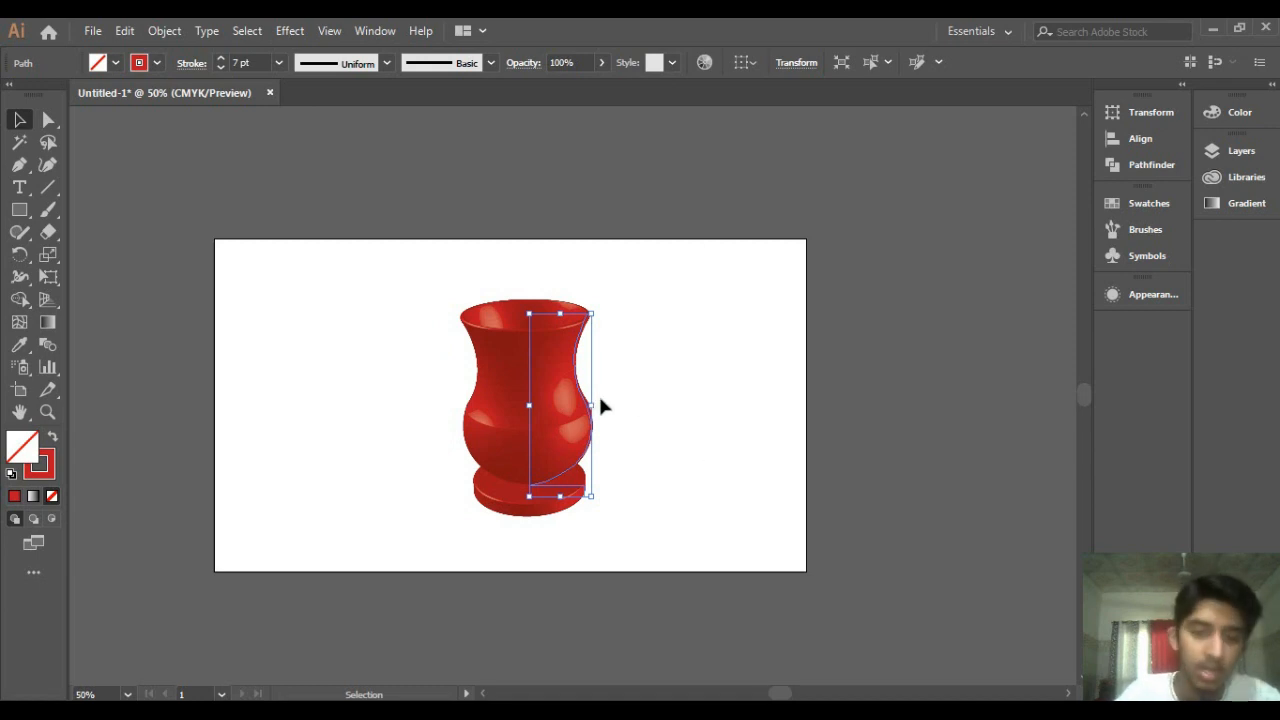
pyautogui.click(740, 358)
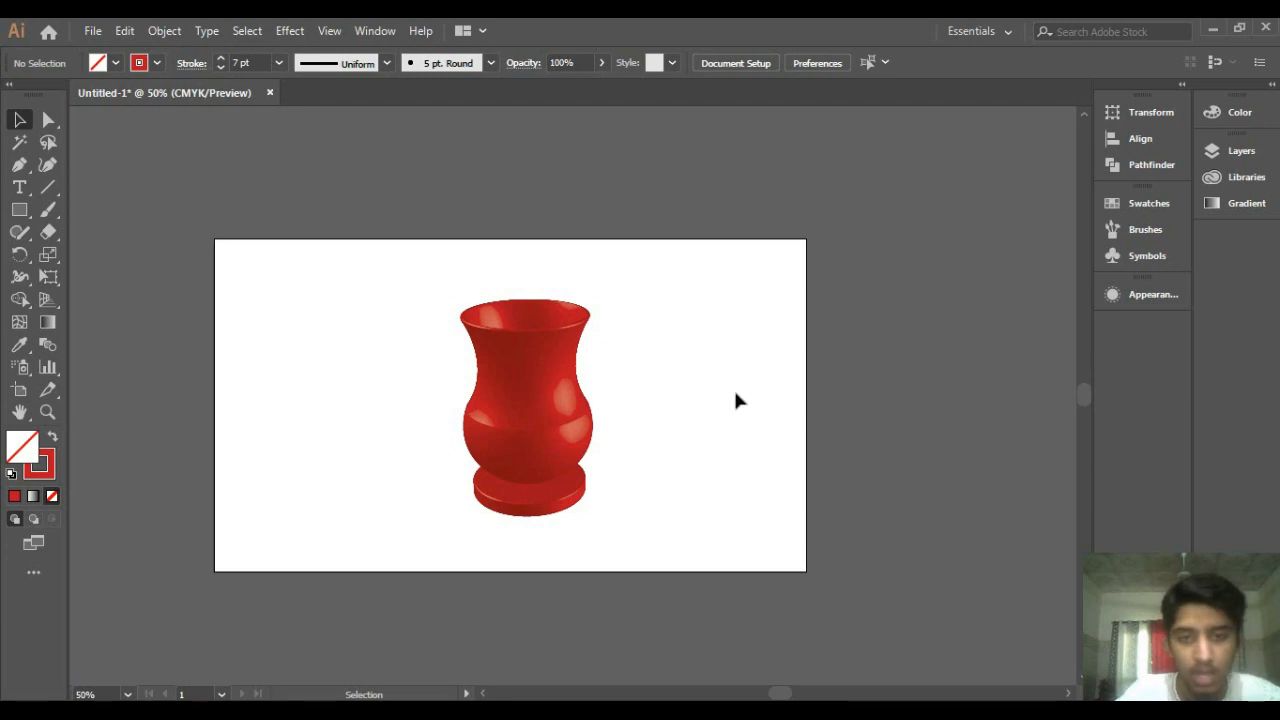
pyautogui.click(1211, 28)
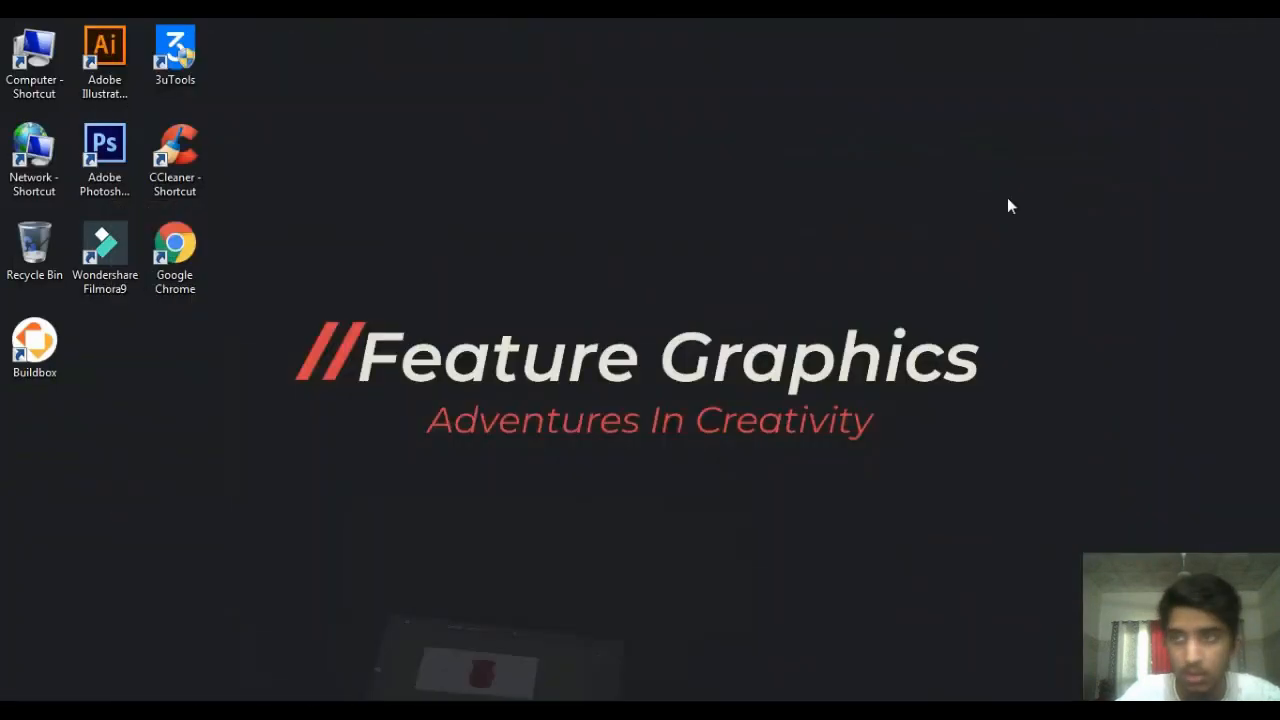